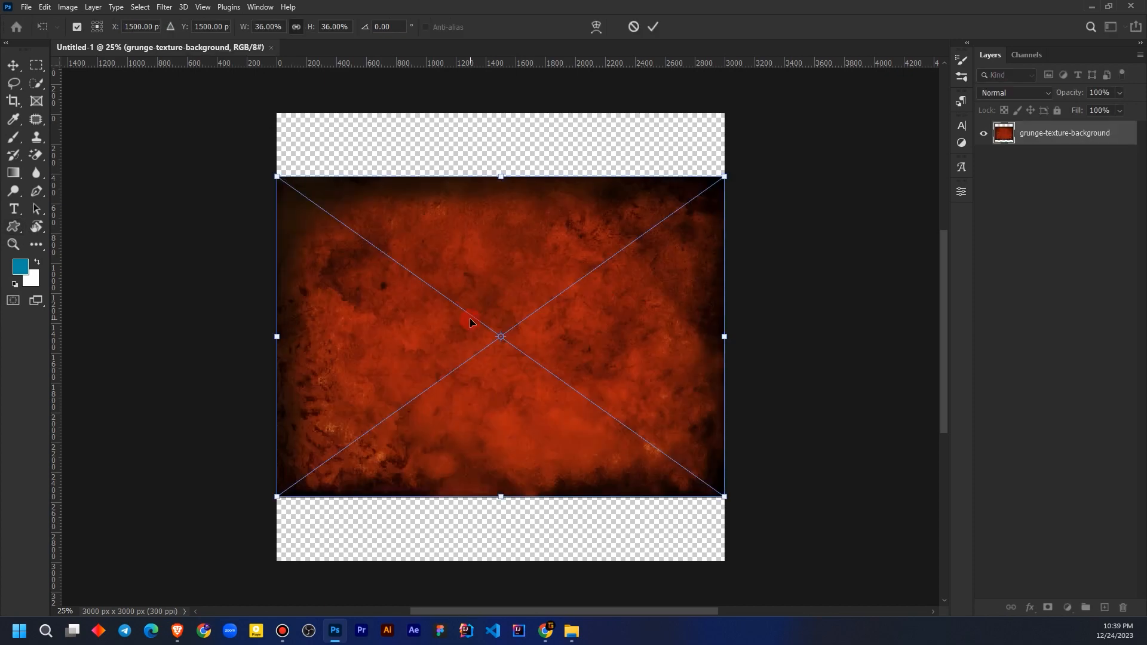
Place the grunge texture image and scale it up from its centre so it covers the whole square canvas.
{"action": "left_click", "coordinate": [13, 66]}
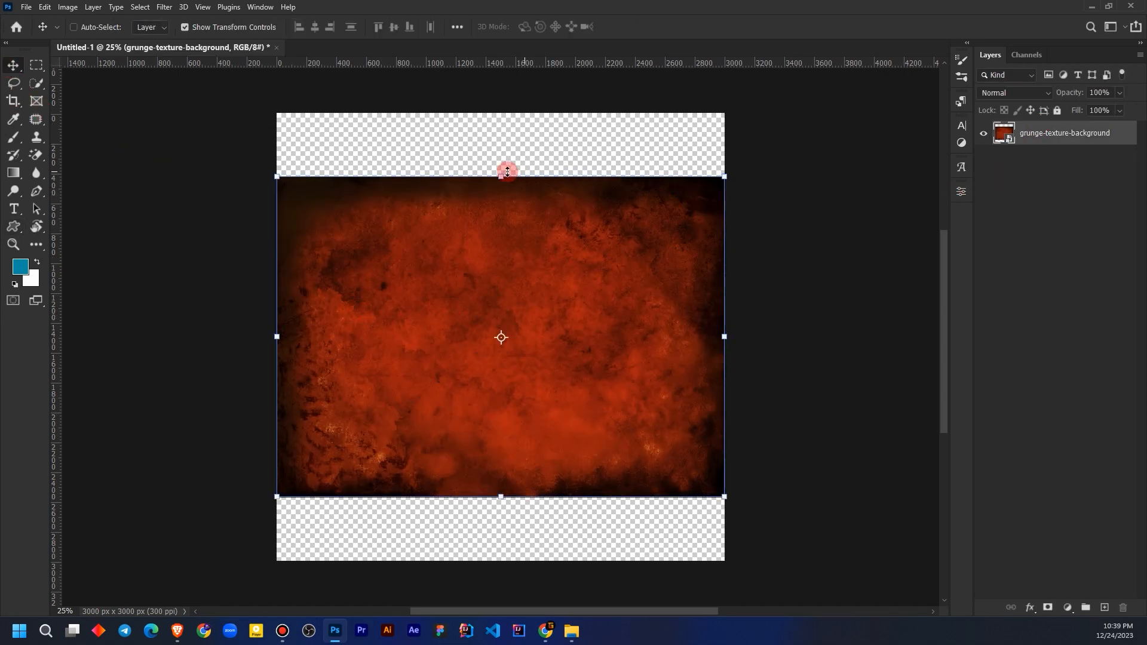
{"action": "left_click_drag", "start_coordinate": [505, 177], "coordinate": [518, 108]}
{"action": "left_click_drag", "start_coordinate": [500, 497], "coordinate": [509, 575]}
{"action": "left_click_drag", "start_coordinate": [512, 107], "coordinate": [507, 92]}
{"action": "left_click", "coordinate": [653, 27]}
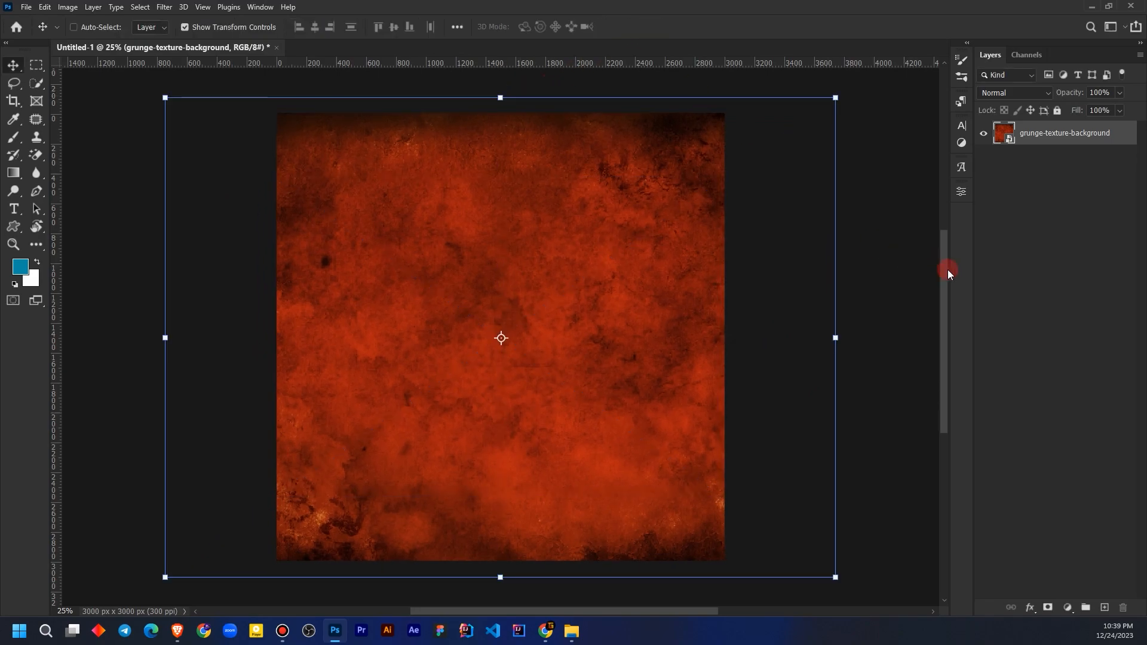
Rasterize the grunge-texture-background layer.
{"action": "left_click", "coordinate": [1005, 254]}
{"action": "left_click", "coordinate": [1042, 145]}
{"action": "right_click", "coordinate": [1042, 145]}
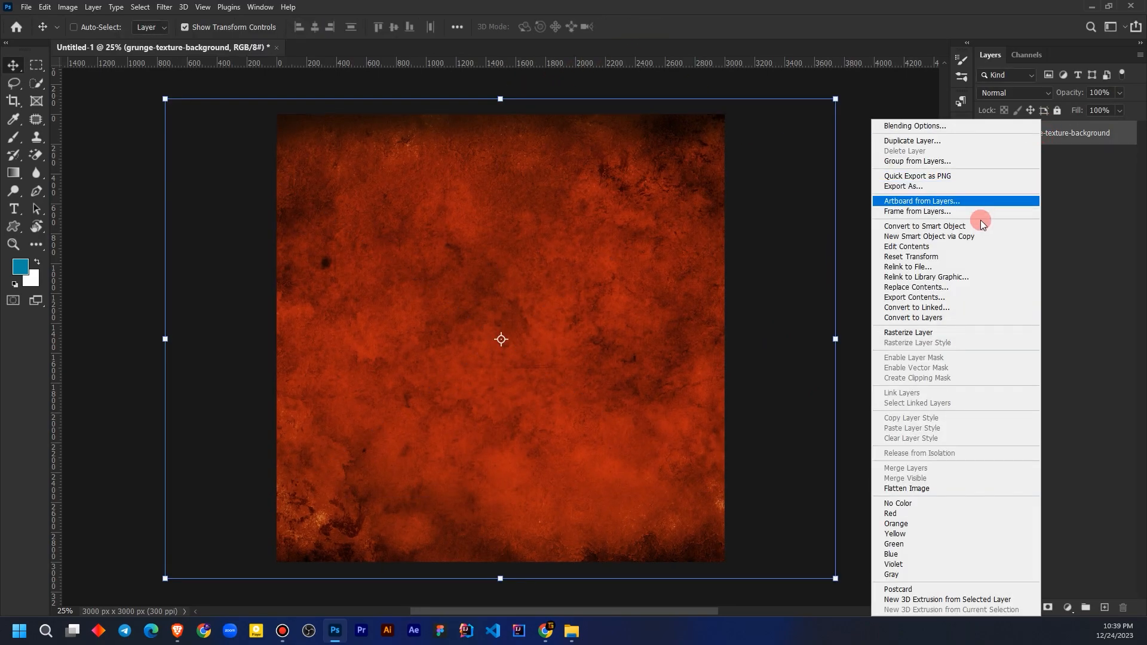
{"action": "left_click", "coordinate": [915, 332]}
{"action": "left_click", "coordinate": [1016, 270]}
{"action": "left_click", "coordinate": [1043, 137]}
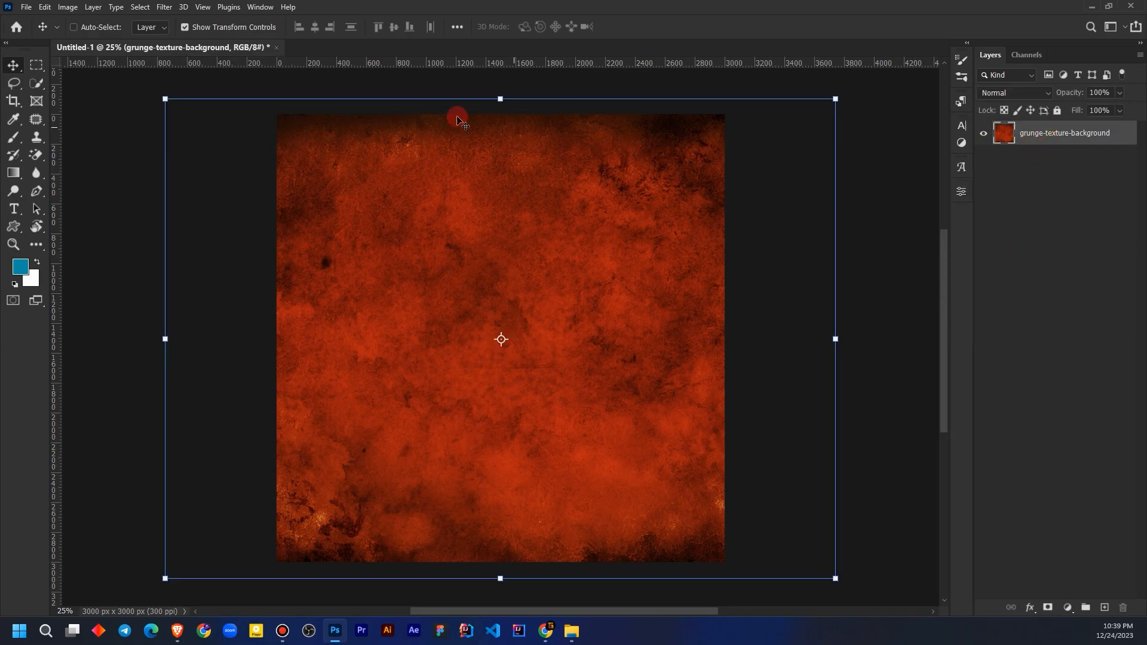
Trim the image based on transparent pixels, on all four sides.
{"action": "left_click", "coordinate": [165, 7]}
{"action": "mouse_move", "coordinate": [135, 8]}
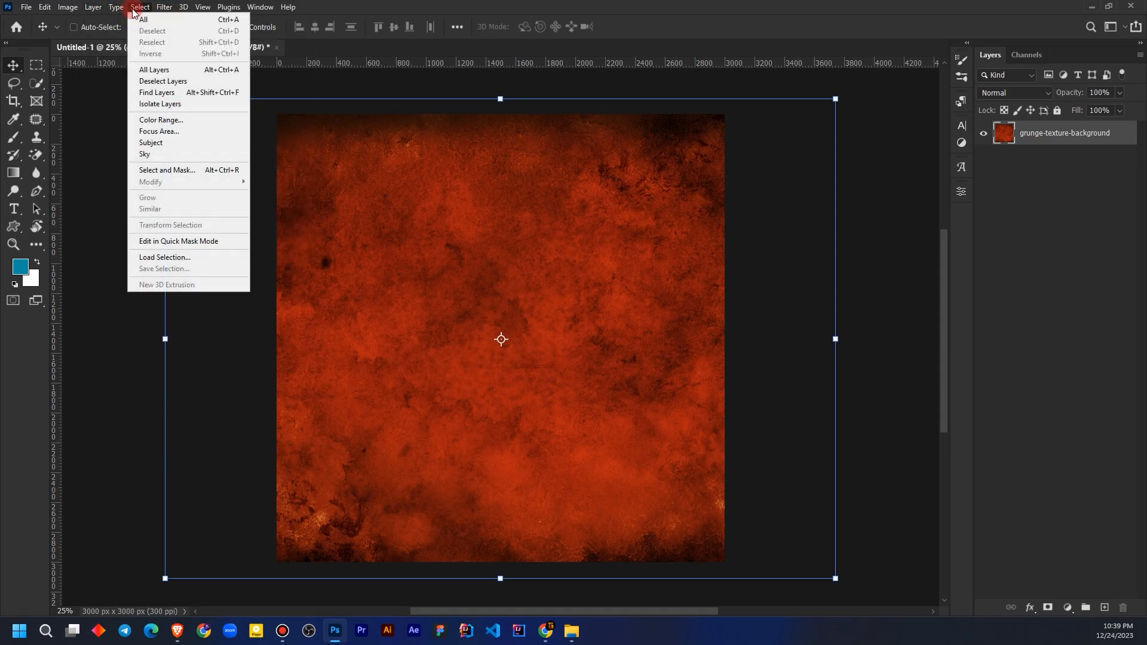
{"action": "mouse_move", "coordinate": [71, 8]}
{"action": "left_click", "coordinate": [108, 137]}
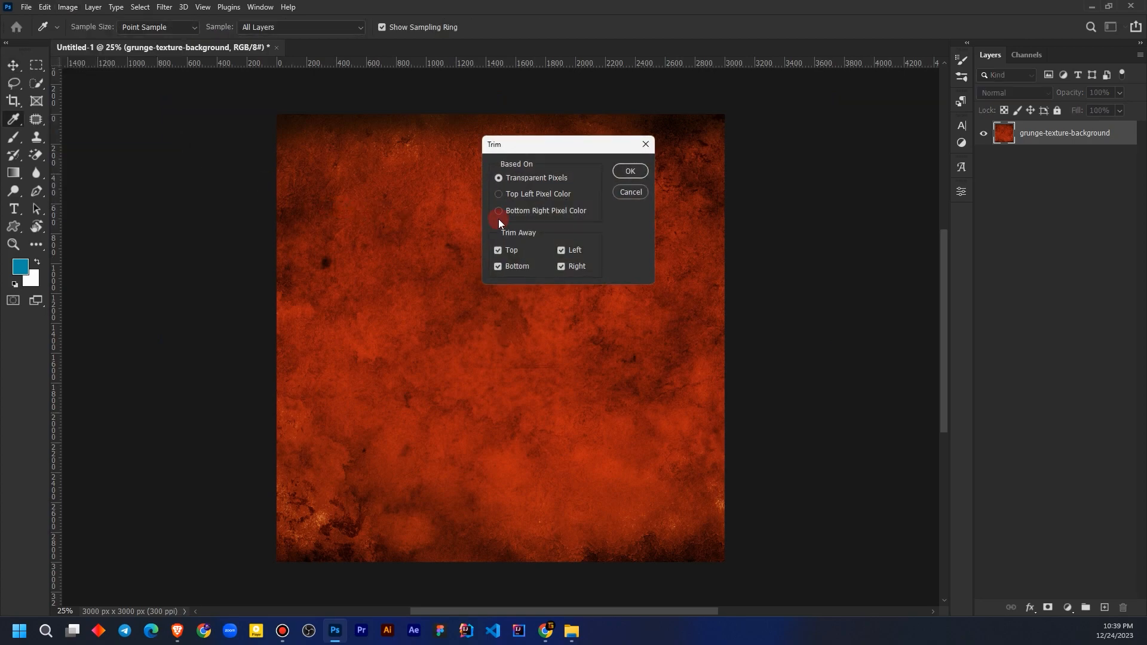
{"action": "left_click", "coordinate": [629, 172]}
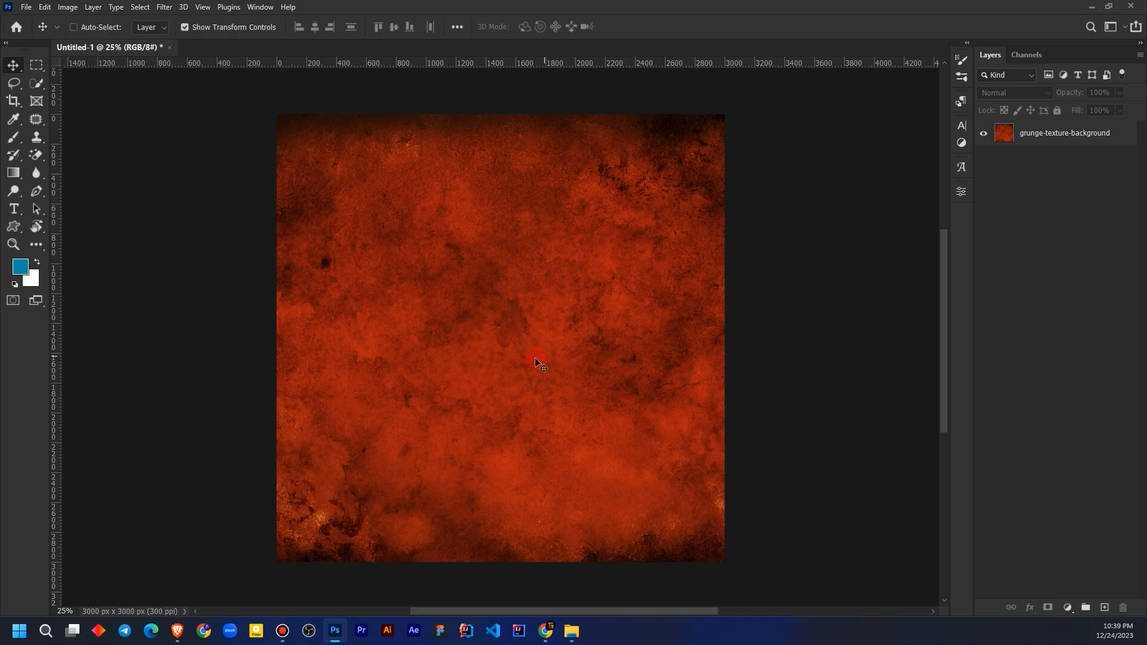
Add a linear gradient fill layer above the grunge texture and open its gradient for editing.
{"action": "scroll", "coordinate": [525, 358], "scroll_direction": "up", "scroll_amount": 1}
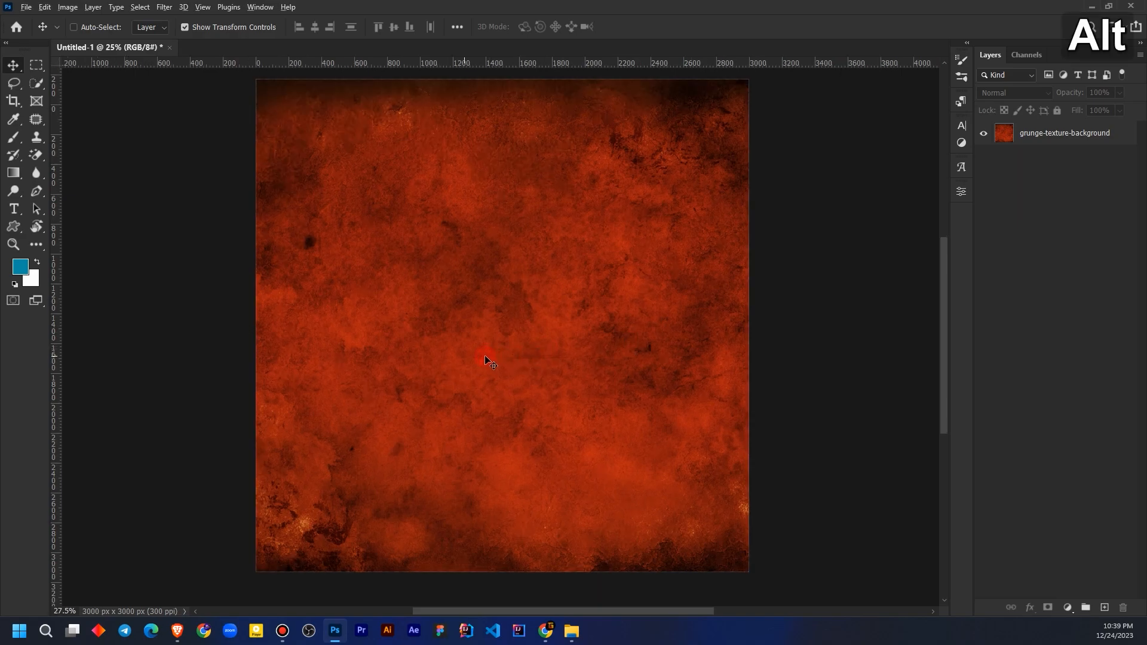
{"action": "left_click", "coordinate": [1062, 145]}
{"action": "left_click", "coordinate": [1067, 608]}
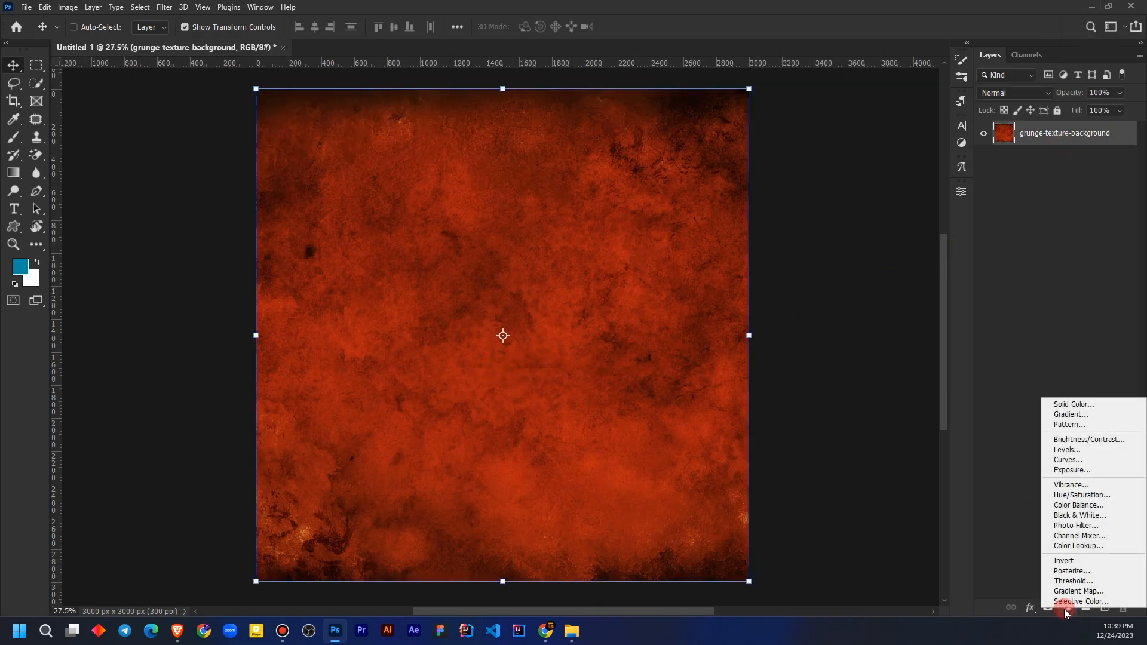
{"action": "left_click", "coordinate": [1061, 415]}
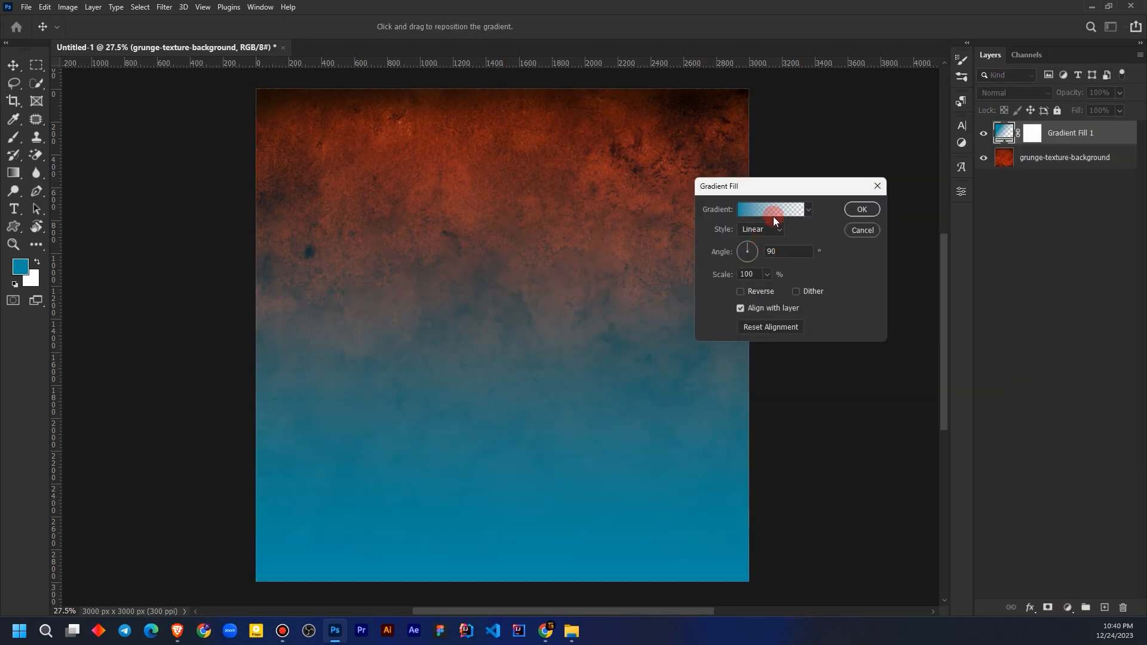
{"action": "left_click", "coordinate": [808, 210]}
{"action": "left_click", "coordinate": [809, 210]}
{"action": "left_click", "coordinate": [773, 210]}
Set the gradient's starting color stop to orange-red #ff3418 and accept the gradient fill.
{"action": "left_click", "coordinate": [796, 409]}
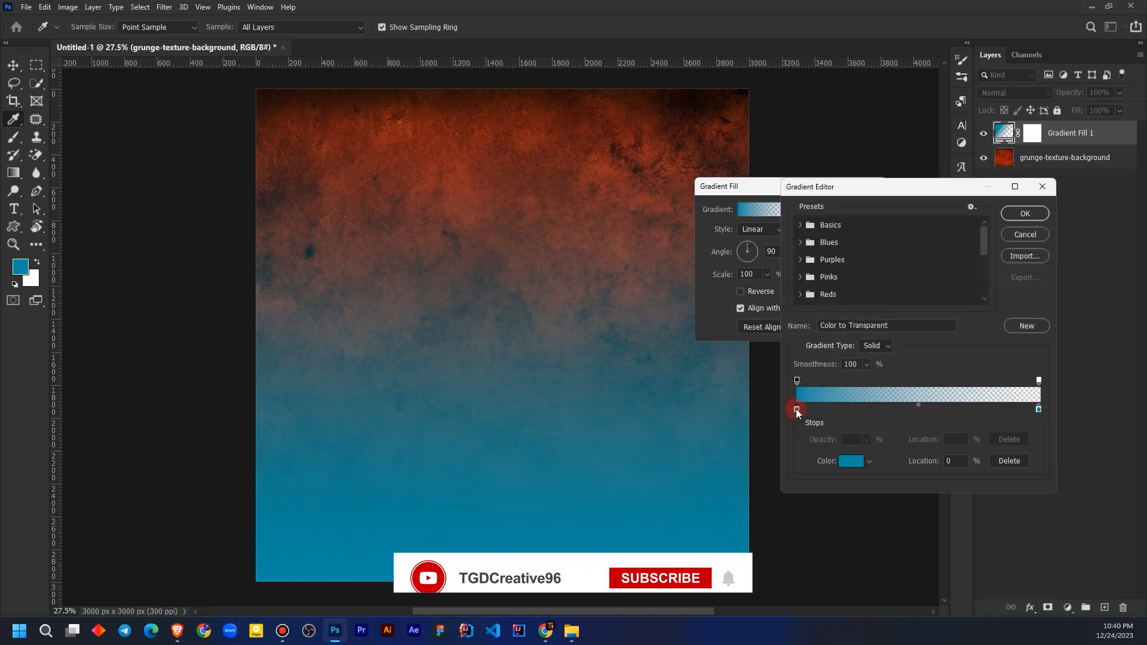
{"action": "left_click", "coordinate": [859, 466]}
{"action": "left_click", "coordinate": [536, 149]}
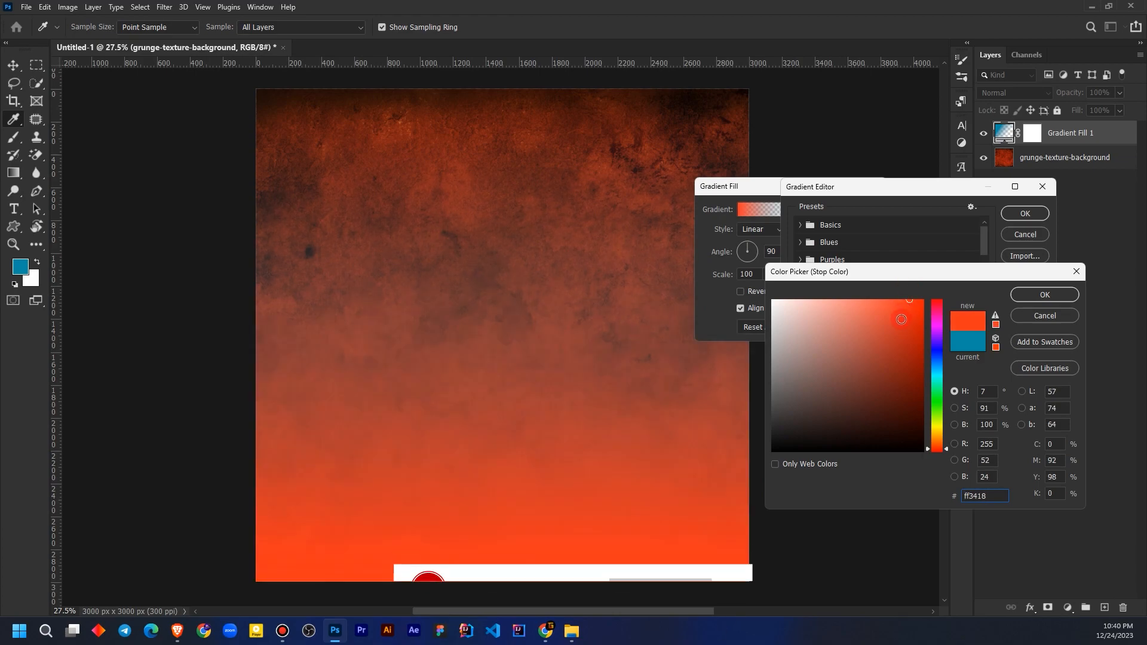
{"action": "left_click", "coordinate": [1013, 296]}
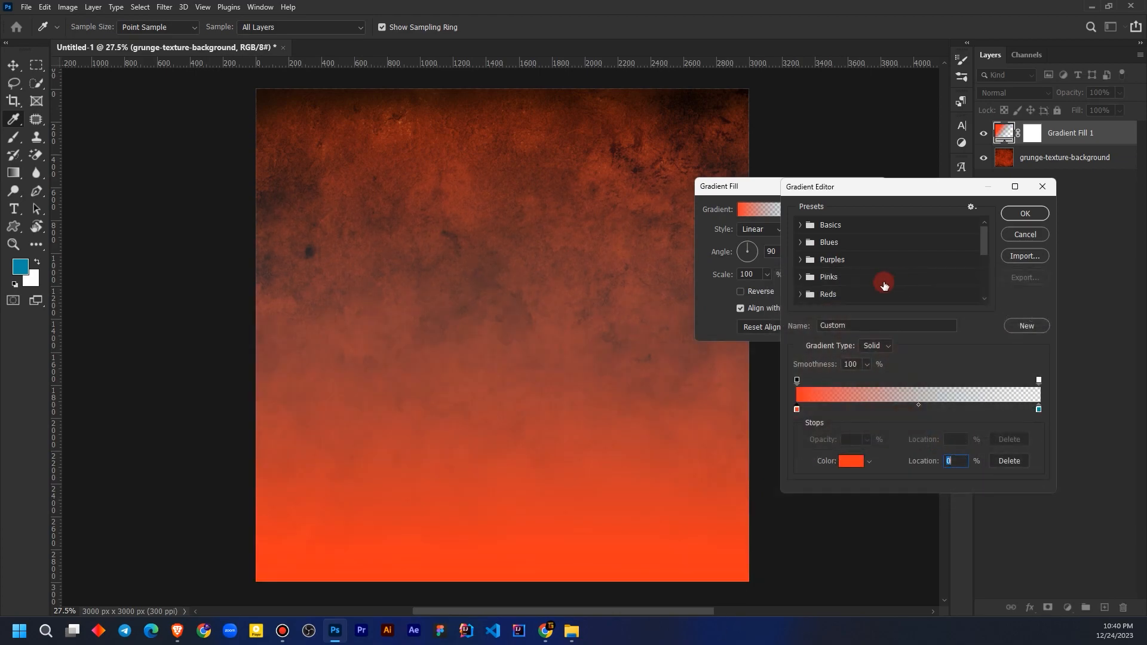
{"action": "left_click", "coordinate": [1022, 214]}
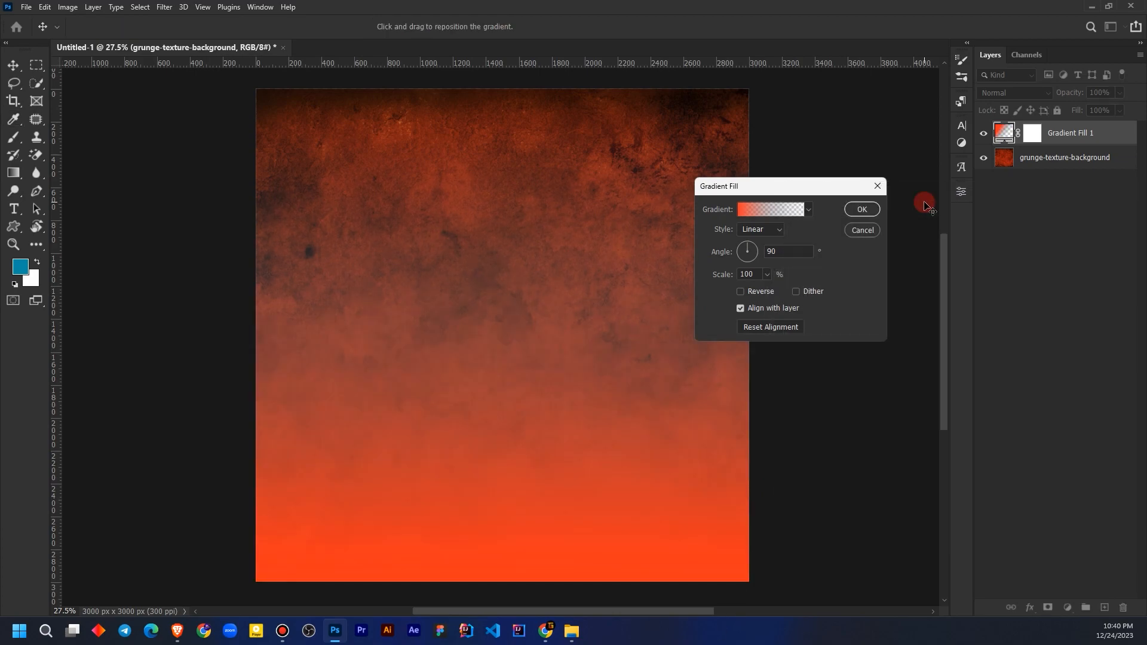
{"action": "left_click", "coordinate": [861, 209]}
Set the gradient fill layer's blend mode to Color.
{"action": "left_click", "coordinate": [1019, 88]}
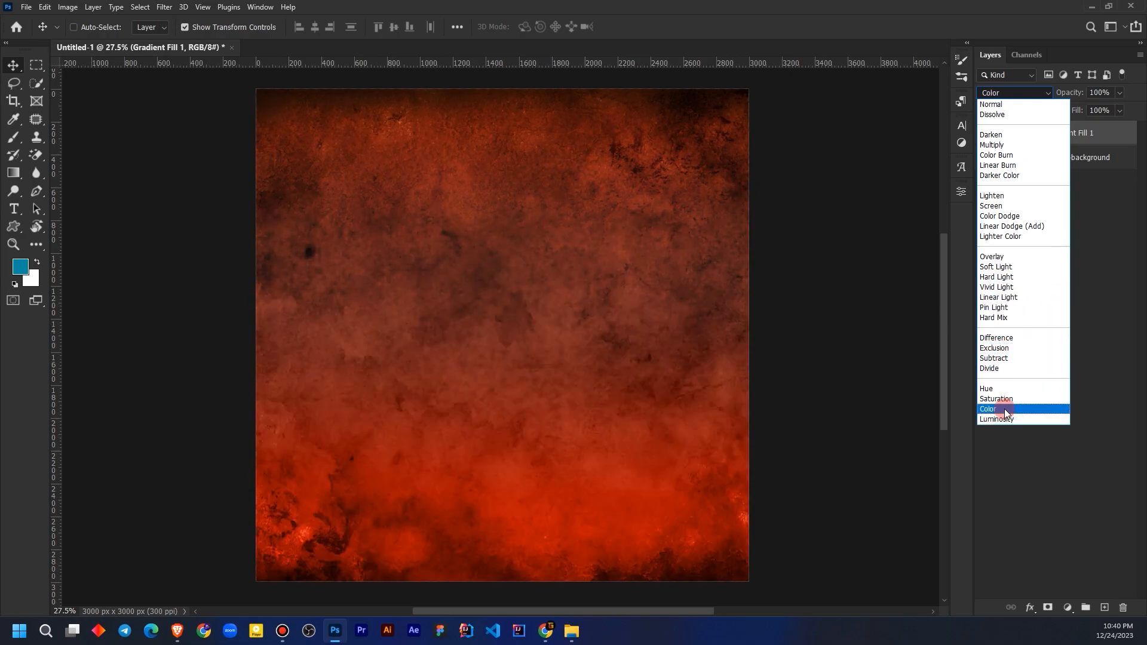
{"action": "left_click", "coordinate": [1005, 409]}
{"action": "left_click", "coordinate": [1045, 362]}
{"action": "left_click", "coordinate": [1001, 131]}
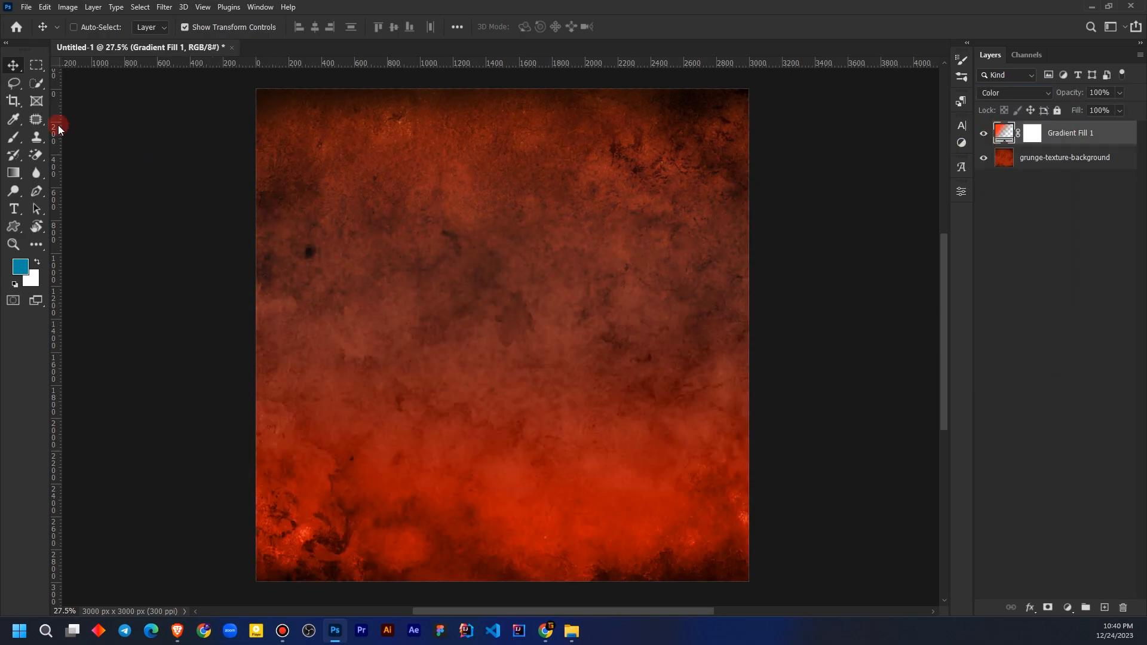
{"action": "scroll", "coordinate": [602, 340], "scroll_direction": "down", "scroll_amount": 1}
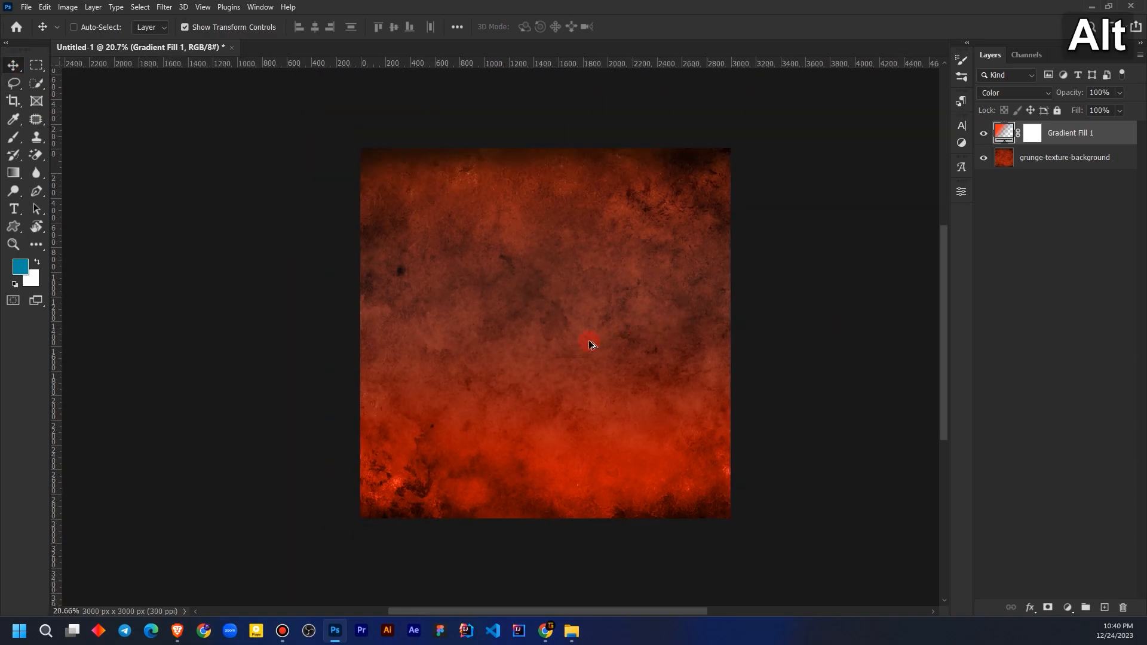
{"action": "scroll", "coordinate": [768, 315], "scroll_direction": "up", "scroll_amount": 1}
{"action": "left_click", "coordinate": [1059, 137]}
{"action": "left_click", "coordinate": [1059, 139]}
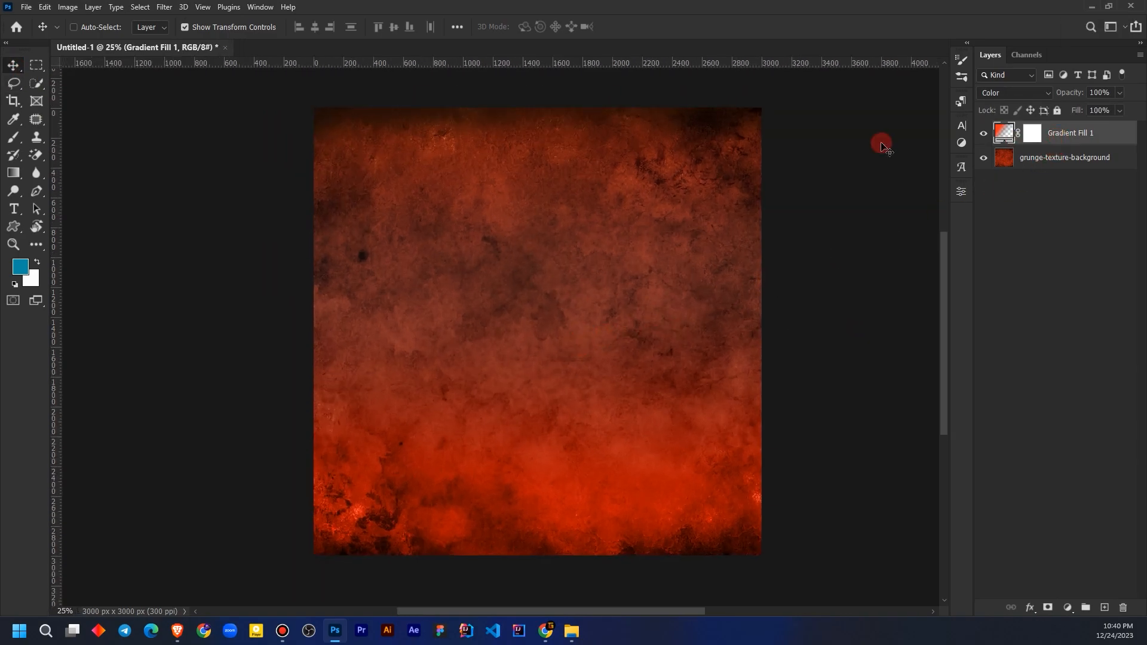
{"action": "left_click", "coordinate": [1037, 357]}
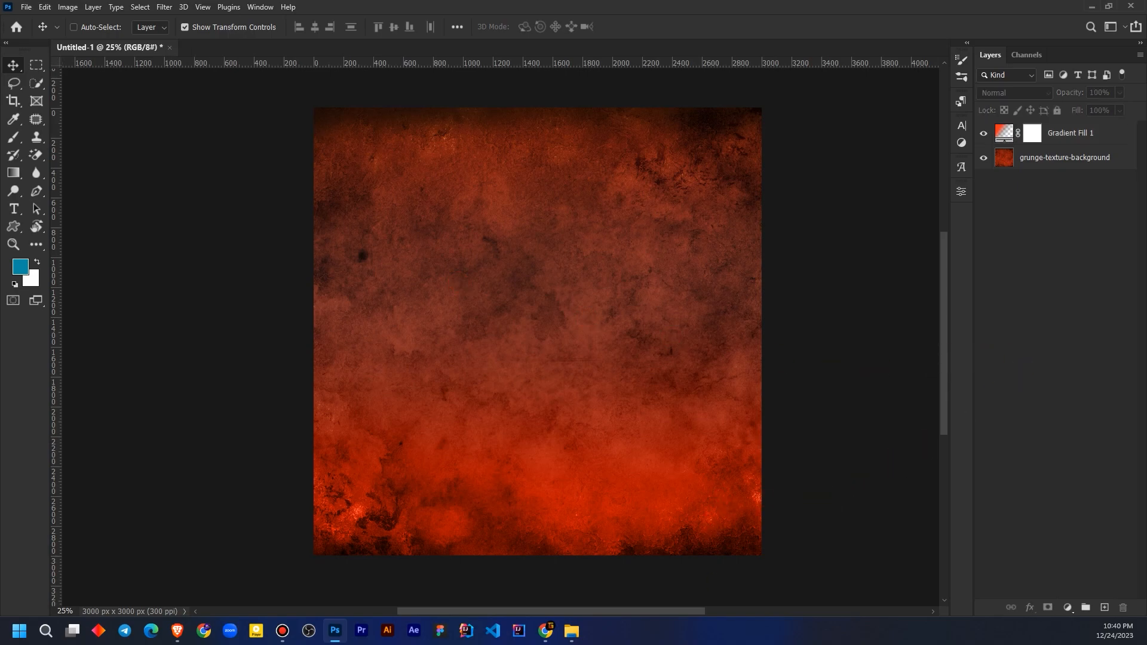
{"action": "key", "text": "alt+Tab"}
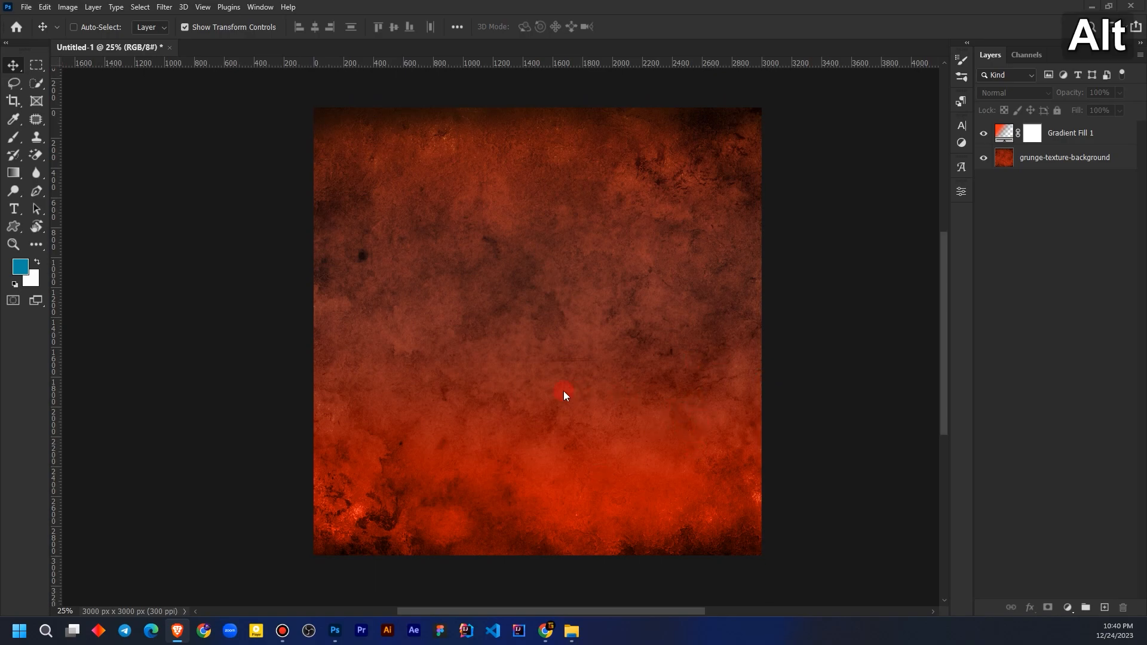
{"action": "scroll", "coordinate": [639, 344], "scroll_direction": "up", "scroll_amount": 1}
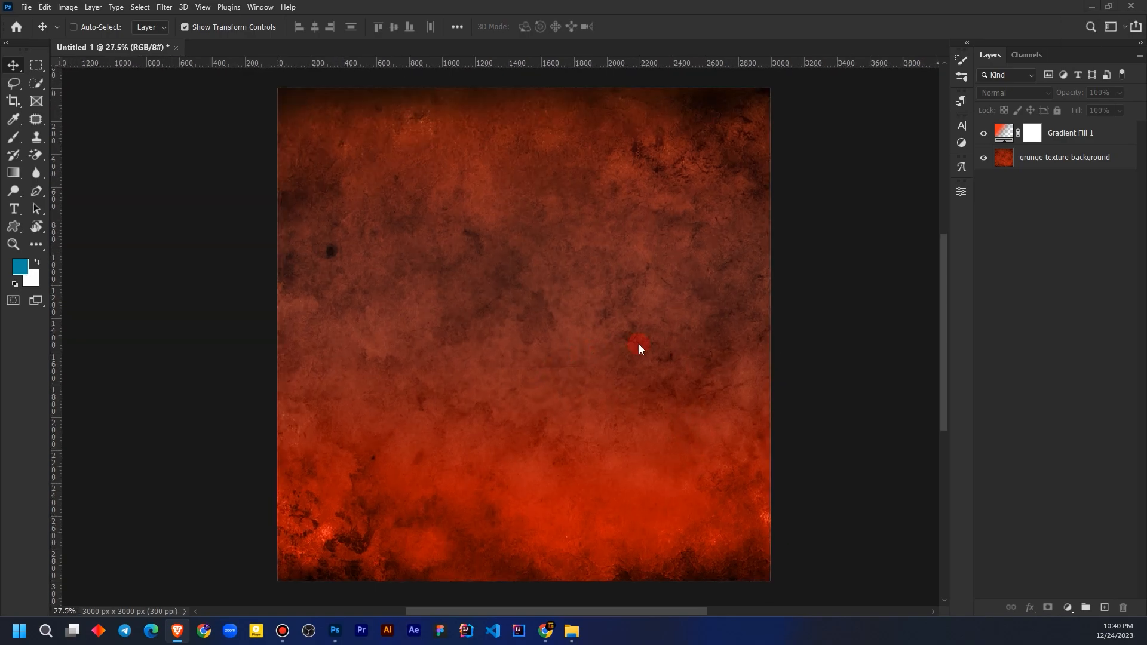
Add a horizontal text layer reading "MERRY" near the middle of the canvas, above the gradient fill.
{"action": "left_click", "coordinate": [1088, 142]}
{"action": "left_click", "coordinate": [16, 210]}
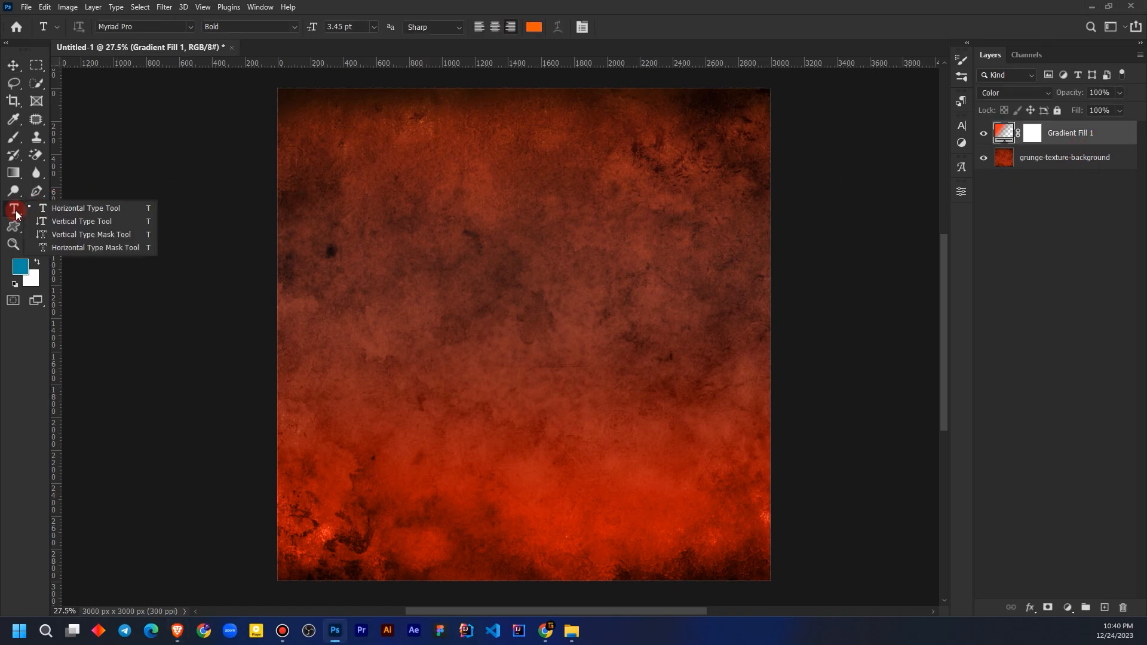
{"action": "left_click", "coordinate": [63, 209]}
{"action": "left_click", "coordinate": [494, 312]}
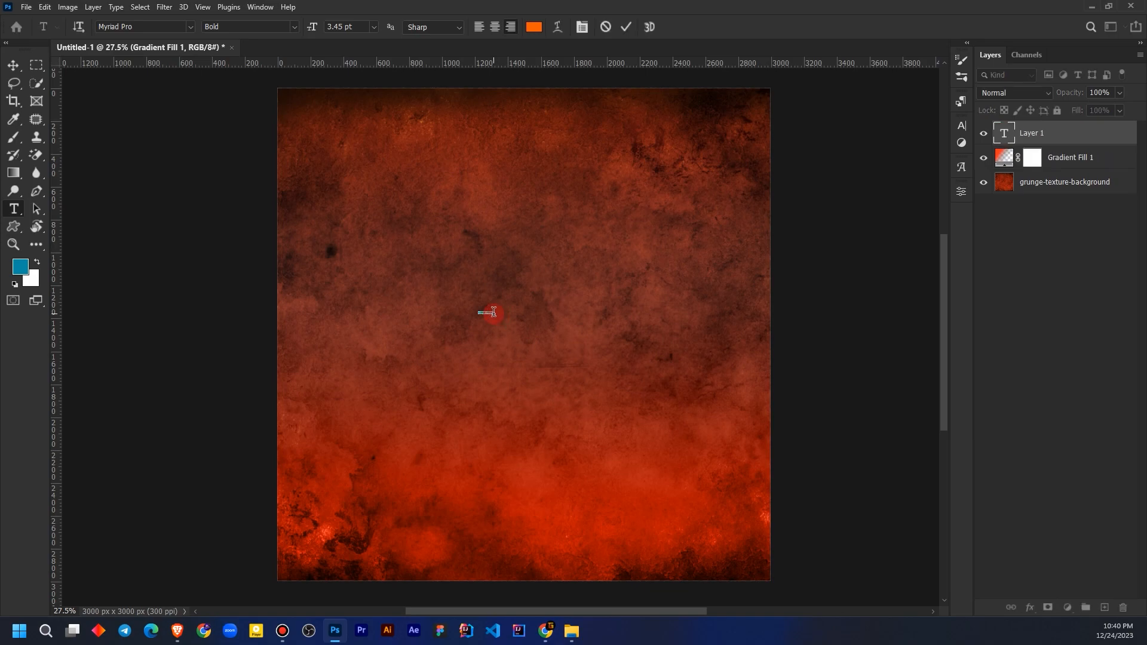
{"action": "key", "text": "shift"}
{"action": "type", "text": "MERRY"}
{"action": "left_click", "coordinate": [1026, 292]}
{"action": "left_click", "coordinate": [1027, 138]}
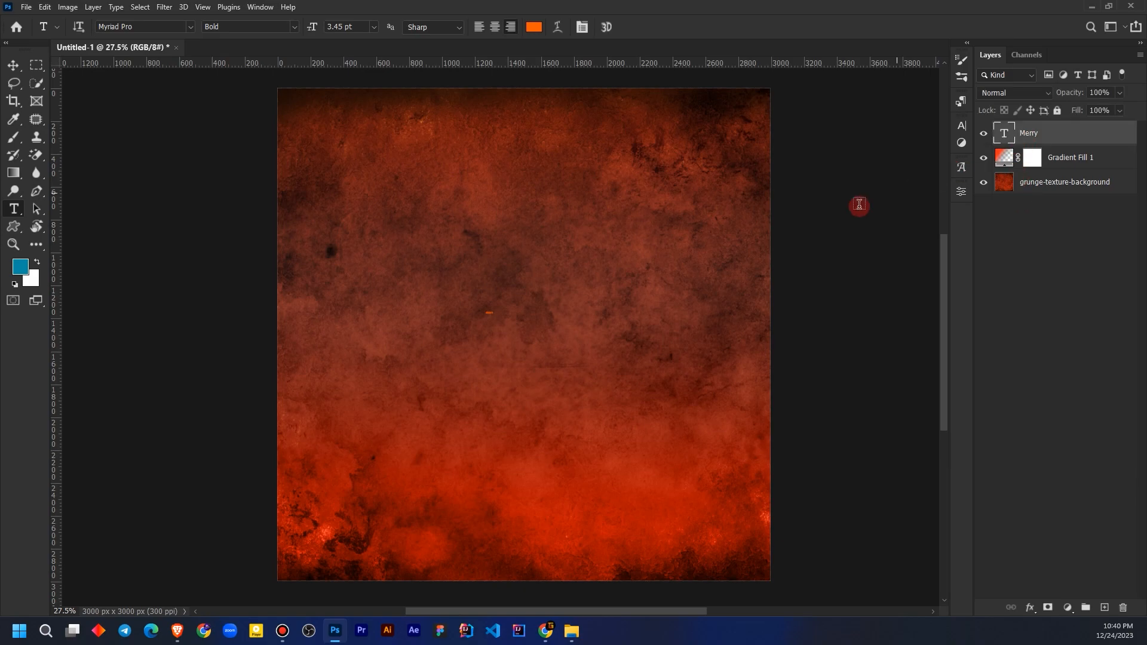
Enlarge the MERRY text to about 128 pt and position it centred just above the canvas middle.
{"action": "left_click", "coordinate": [13, 70]}
{"action": "left_click", "coordinate": [498, 323]}
{"action": "left_click_drag", "start_coordinate": [490, 313], "coordinate": [707, 388]}
{"action": "left_click_drag", "start_coordinate": [639, 329], "coordinate": [532, 247]}
{"action": "left_click", "coordinate": [976, 275]}
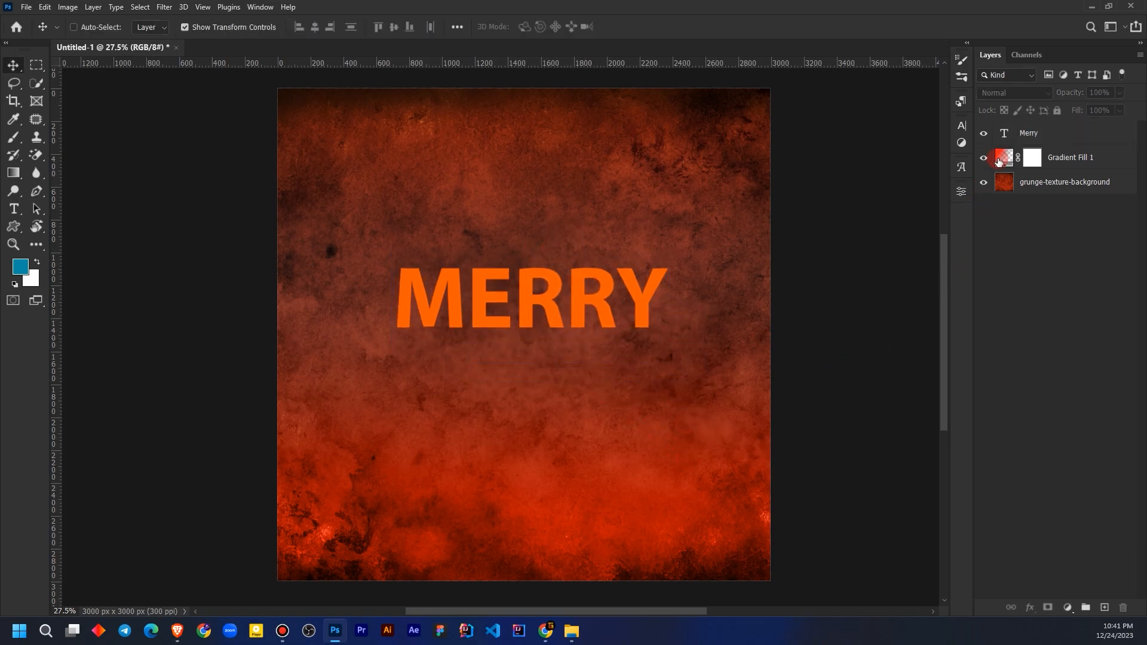
Browse the font list with the MERRY text layer selected and change its font to Great Sejagad.
{"action": "left_click", "coordinate": [1044, 133]}
{"action": "left_click", "coordinate": [961, 126]}
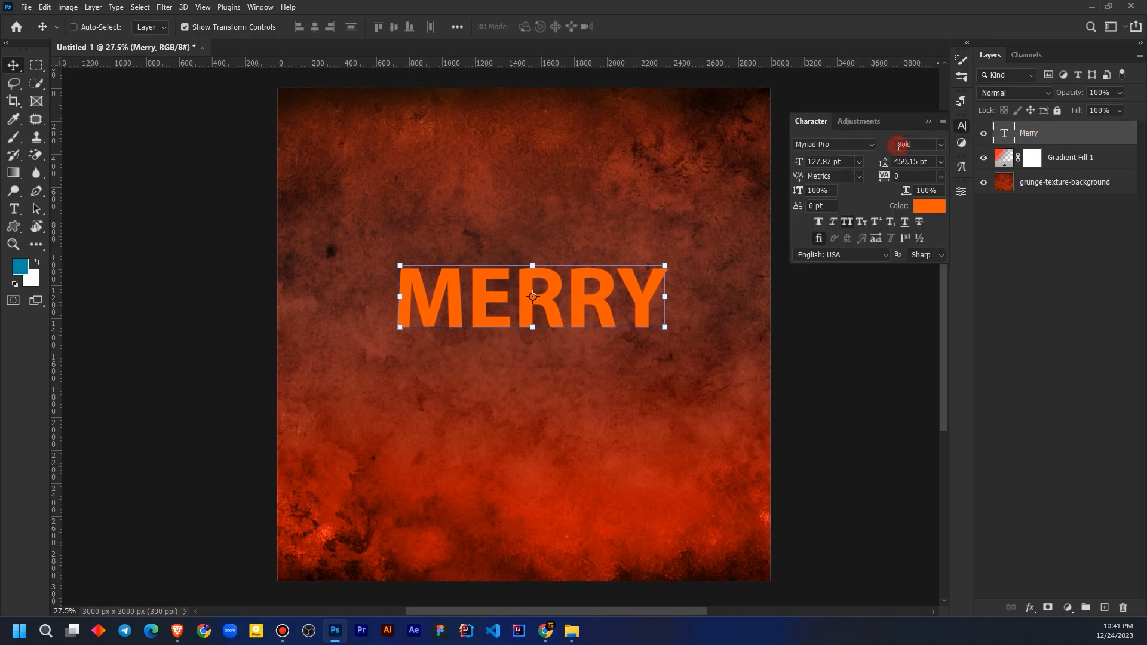
{"action": "left_click", "coordinate": [872, 144]}
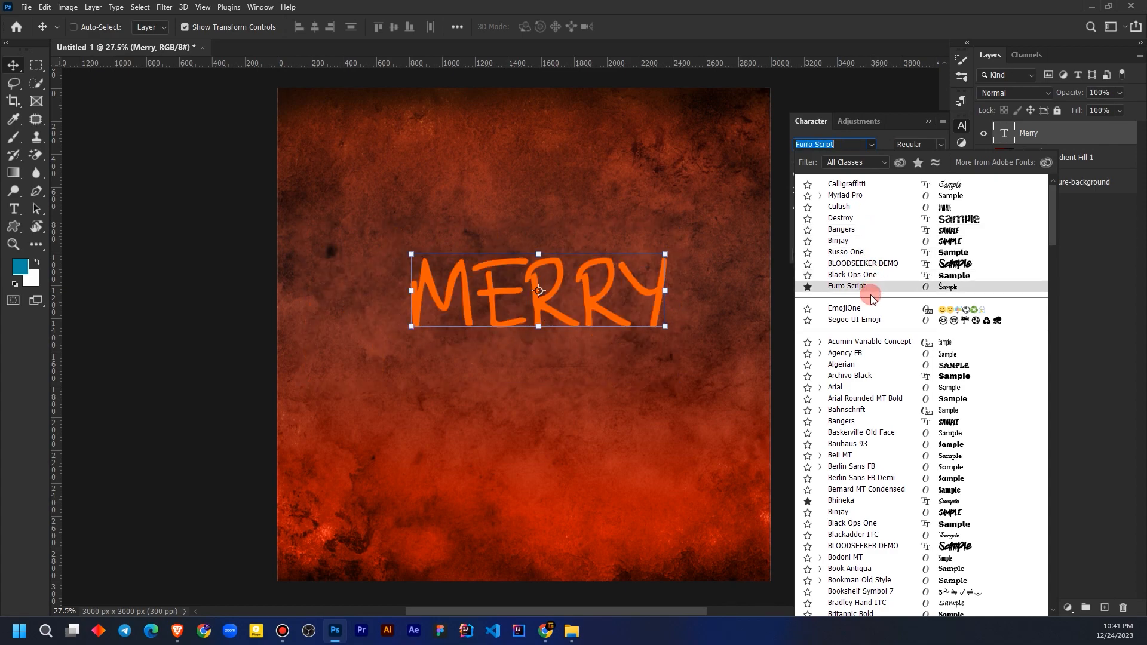
{"action": "scroll", "coordinate": [862, 355], "scroll_direction": "down", "scroll_amount": 1}
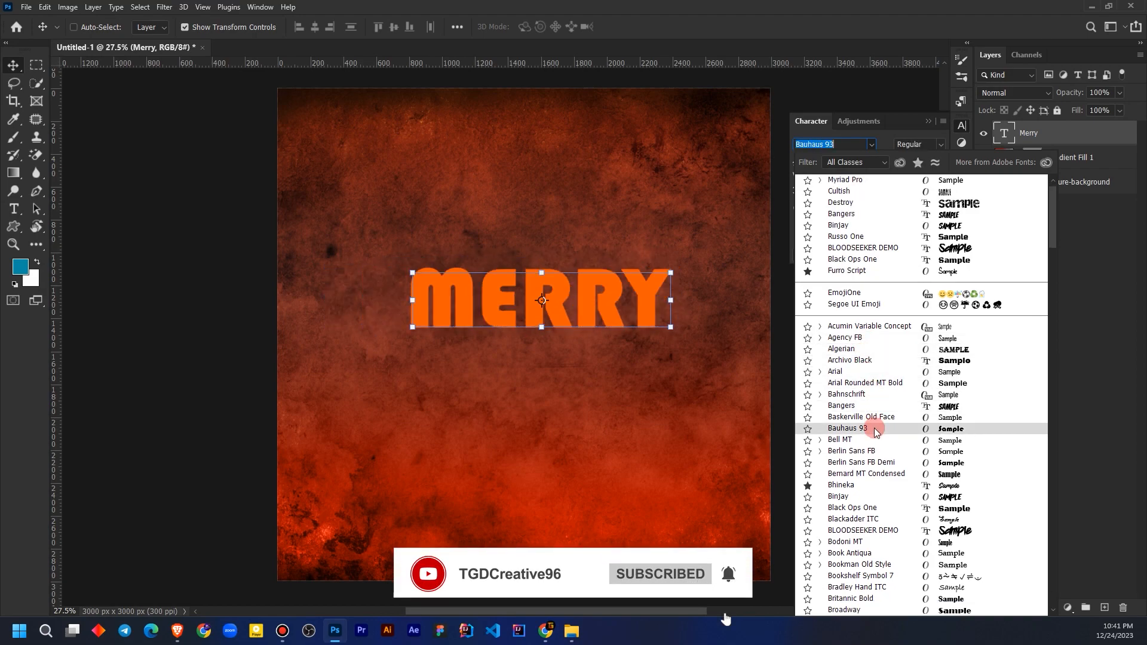
{"action": "scroll", "coordinate": [873, 427], "scroll_direction": "down", "scroll_amount": 3}
{"action": "scroll", "coordinate": [876, 429], "scroll_direction": "down", "scroll_amount": 2}
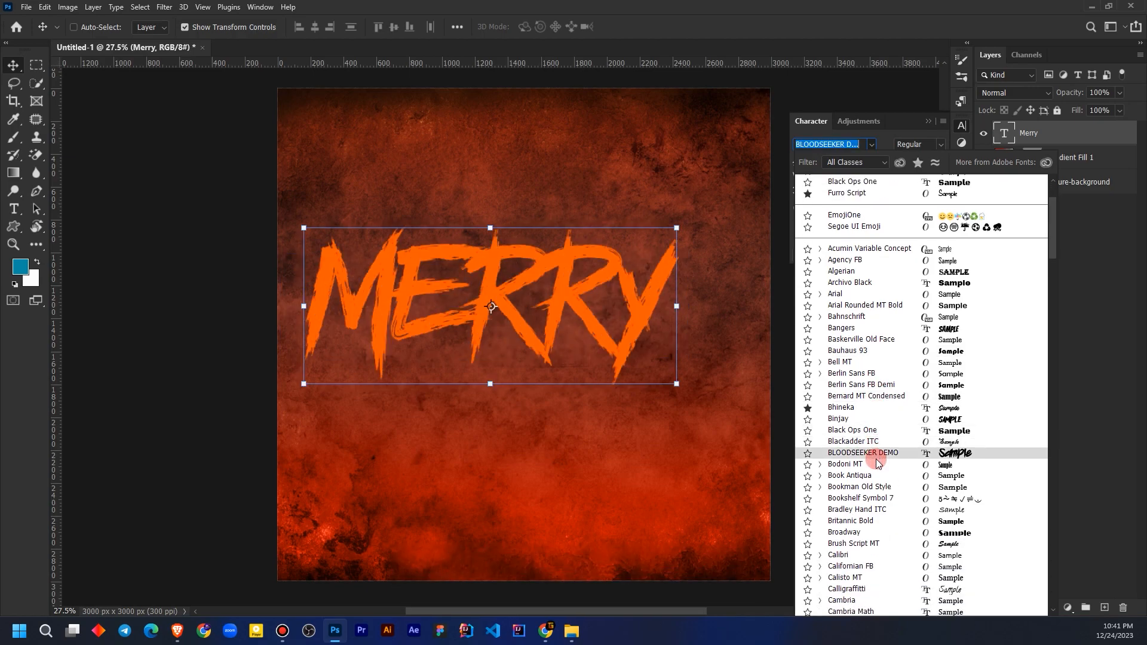
{"action": "scroll", "coordinate": [876, 463], "scroll_direction": "down", "scroll_amount": 2}
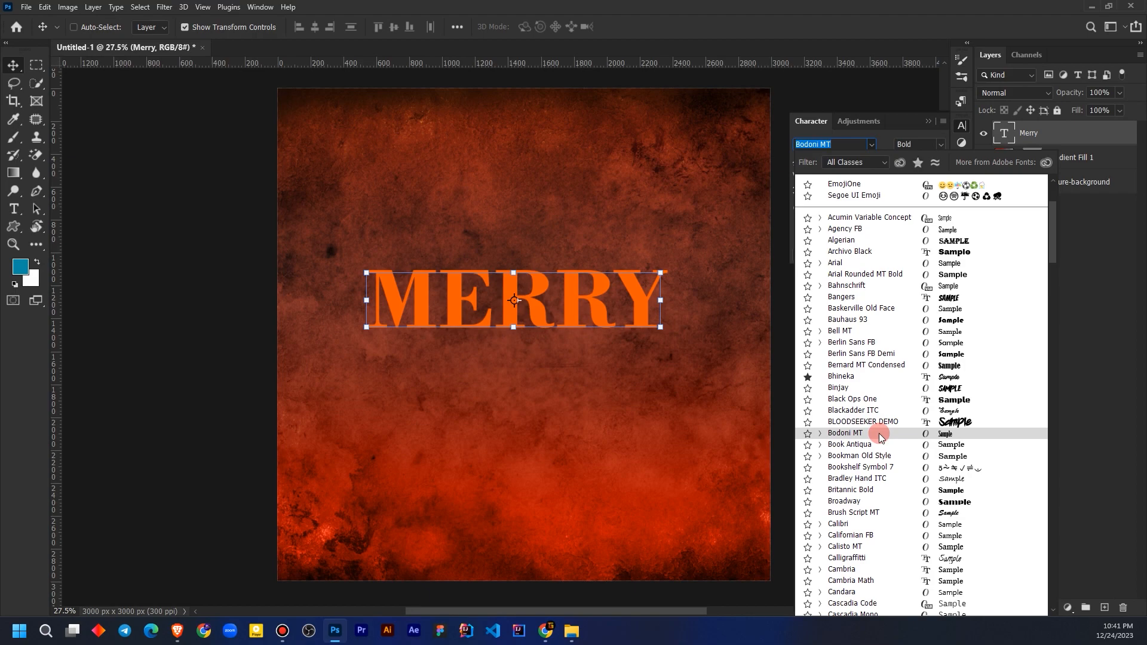
{"action": "scroll", "coordinate": [879, 437], "scroll_direction": "down", "scroll_amount": 1}
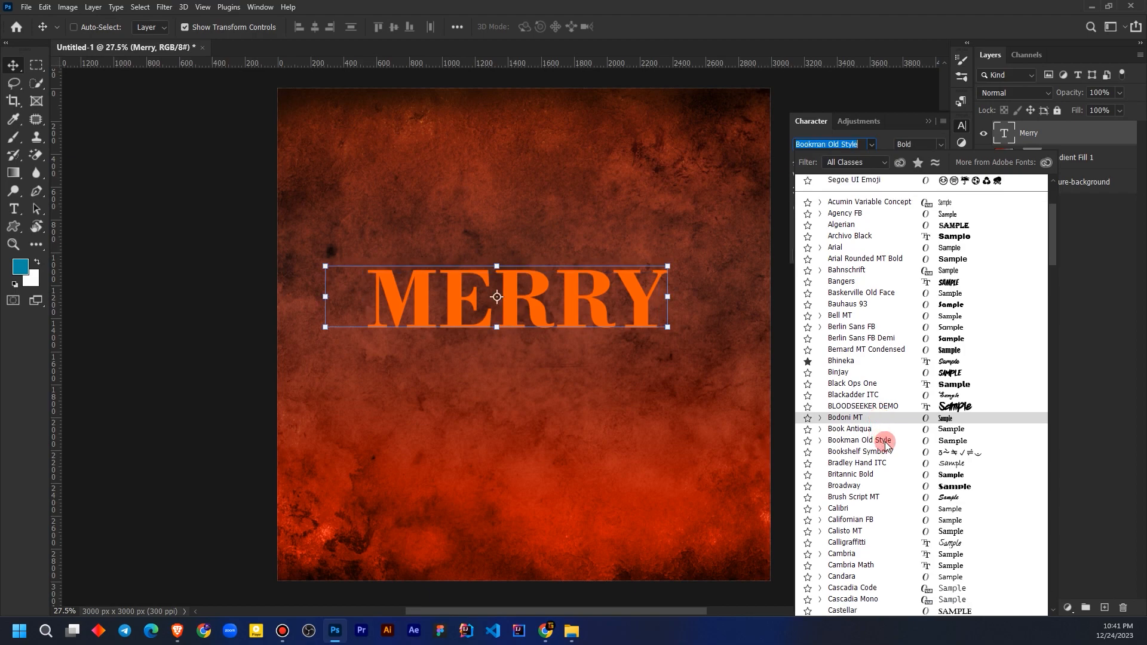
{"action": "left_click", "coordinate": [820, 419]}
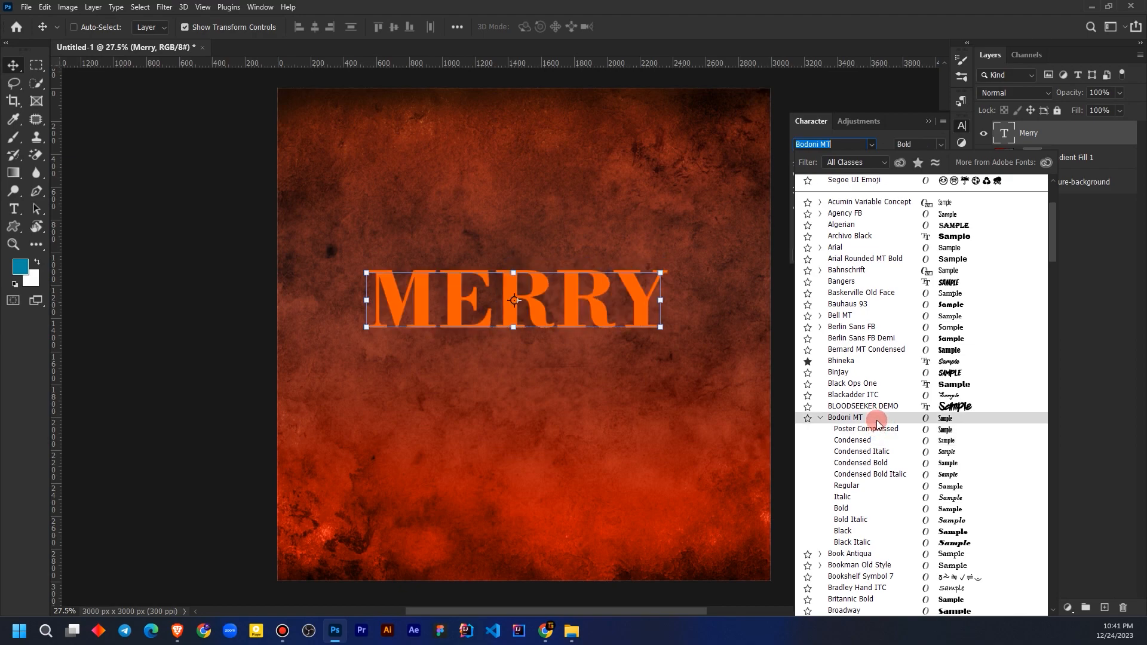
{"action": "scroll", "coordinate": [876, 422], "scroll_direction": "down", "scroll_amount": 8}
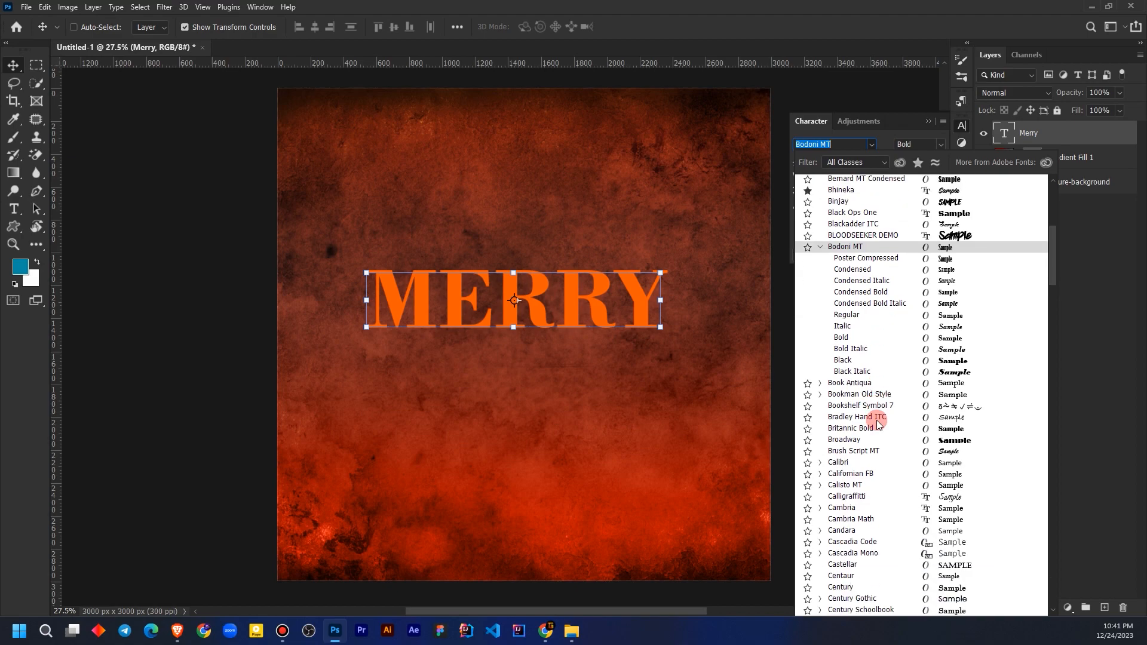
{"action": "scroll", "coordinate": [883, 427], "scroll_direction": "down", "scroll_amount": 2}
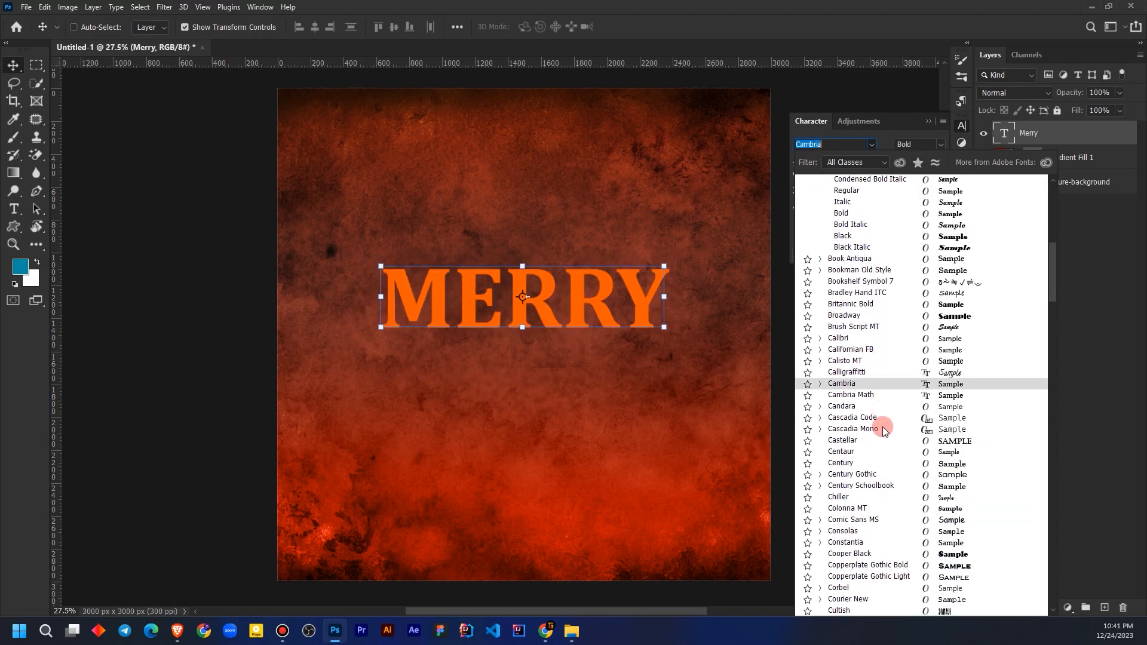
{"action": "scroll", "coordinate": [890, 445], "scroll_direction": "down", "scroll_amount": 2}
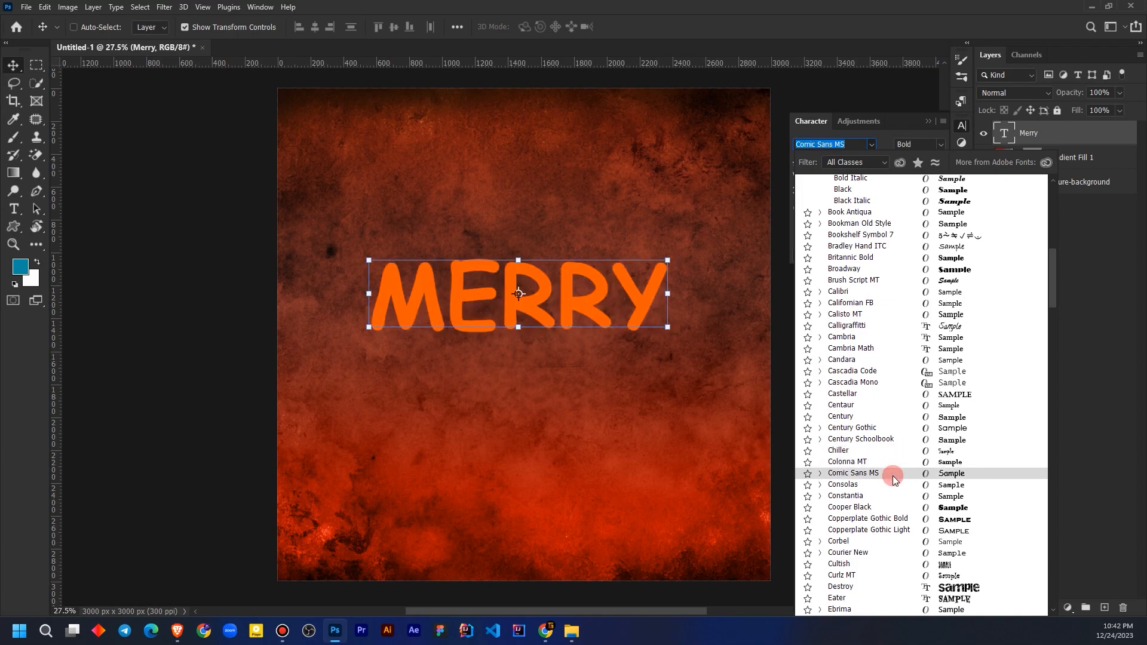
{"action": "left_click", "coordinate": [820, 497]}
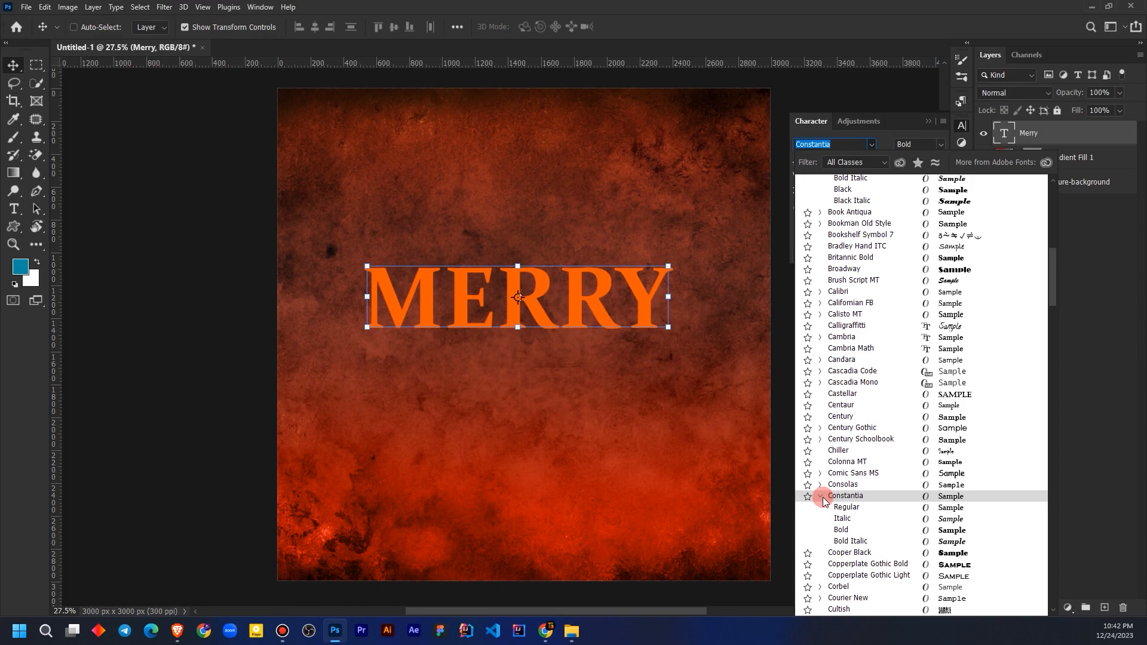
{"action": "left_click", "coordinate": [822, 497]}
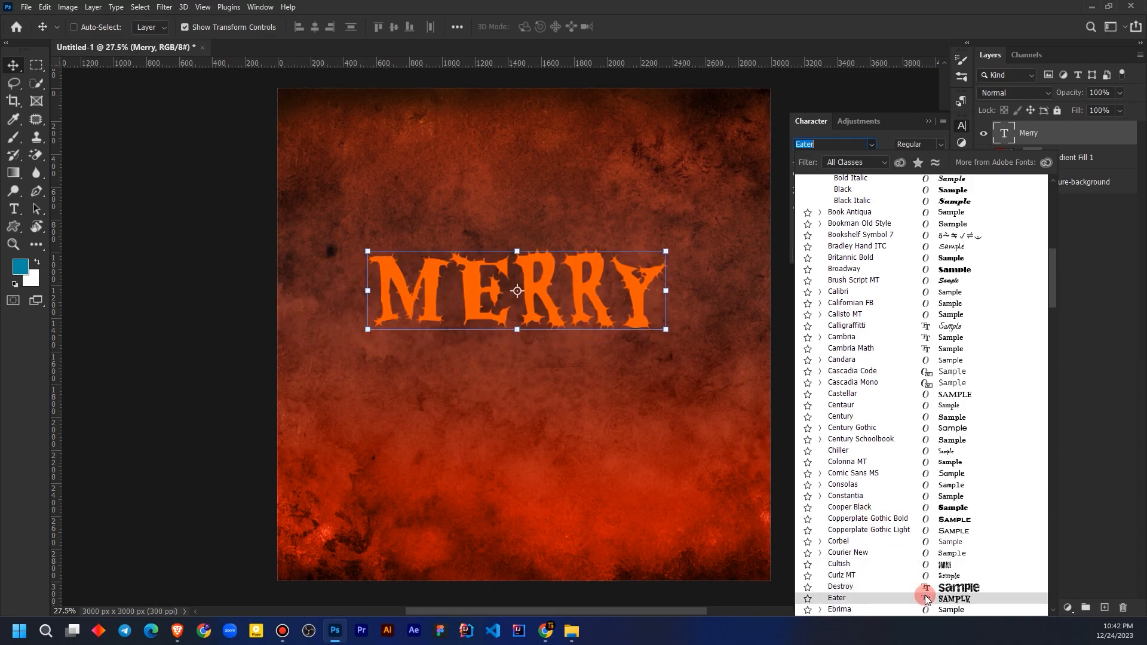
{"action": "scroll", "coordinate": [927, 599], "scroll_direction": "down", "scroll_amount": 1}
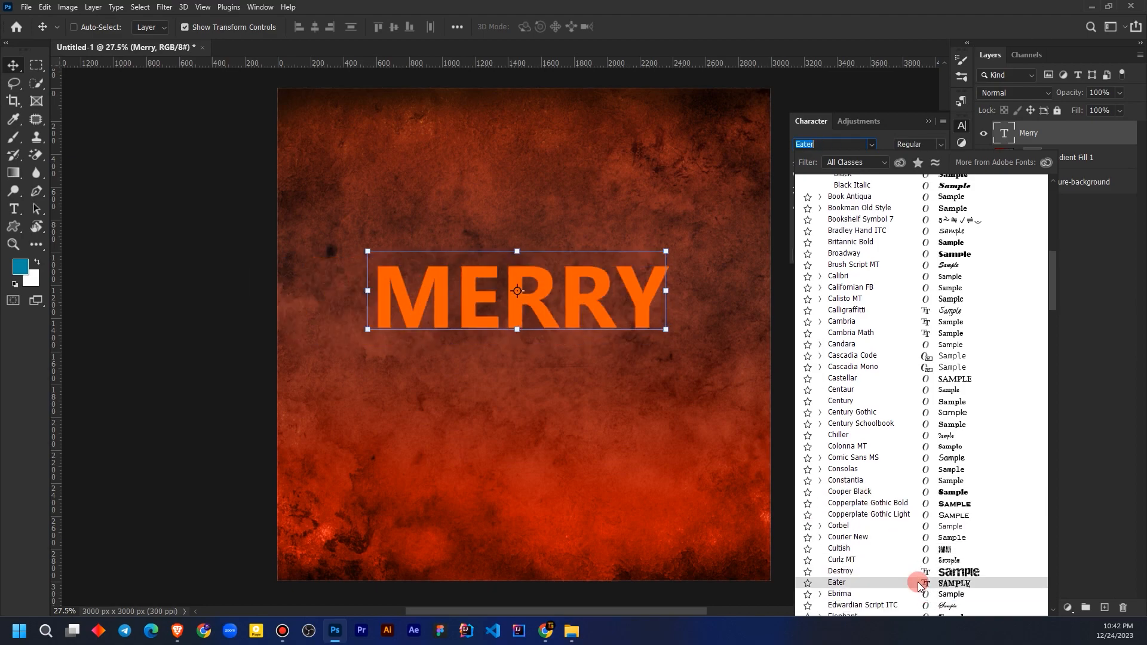
{"action": "scroll", "coordinate": [917, 582], "scroll_direction": "down", "scroll_amount": 4}
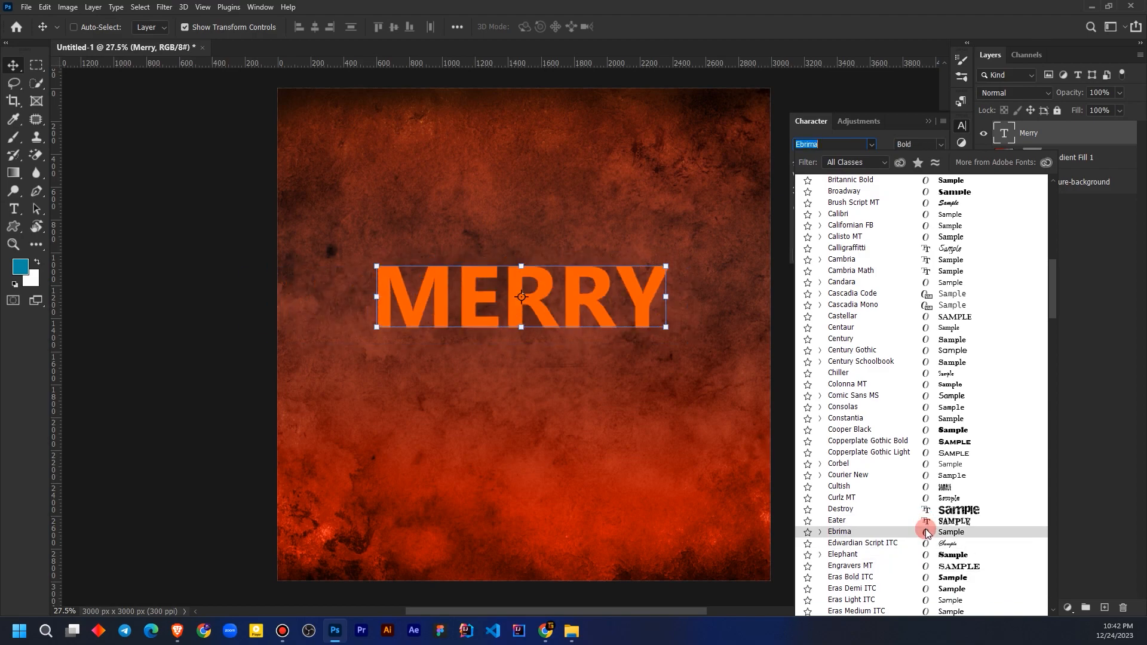
{"action": "scroll", "coordinate": [926, 528], "scroll_direction": "down", "scroll_amount": 3}
{"action": "scroll", "coordinate": [929, 540], "scroll_direction": "down", "scroll_amount": 4}
{"action": "scroll", "coordinate": [932, 539], "scroll_direction": "down", "scroll_amount": 3}
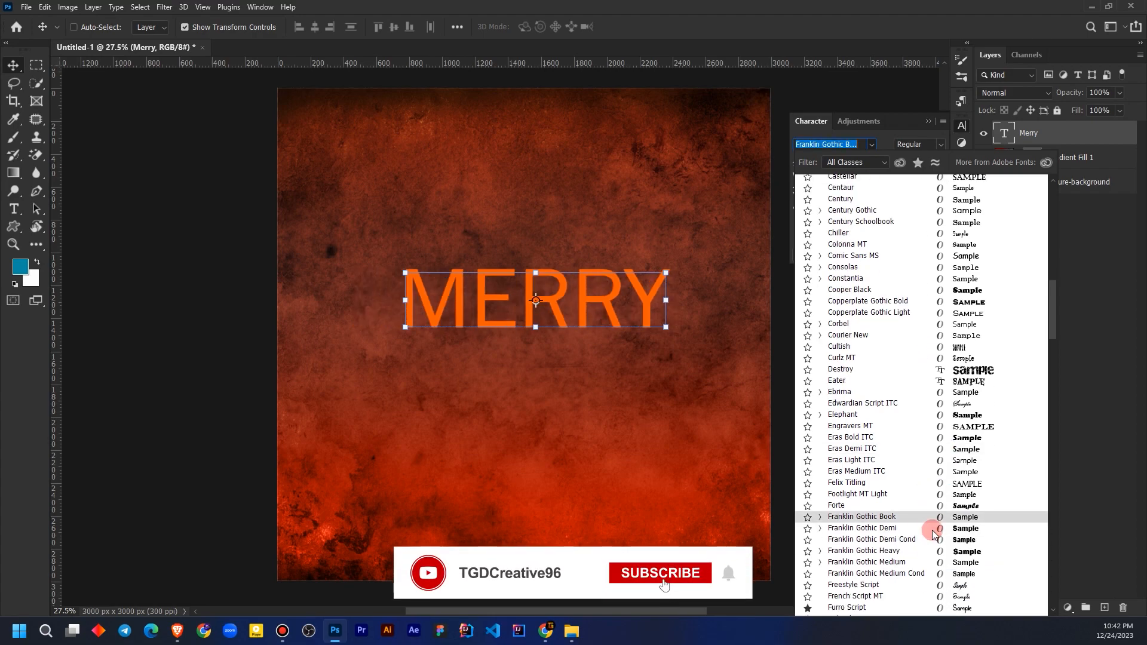
{"action": "scroll", "coordinate": [935, 538], "scroll_direction": "down", "scroll_amount": 4}
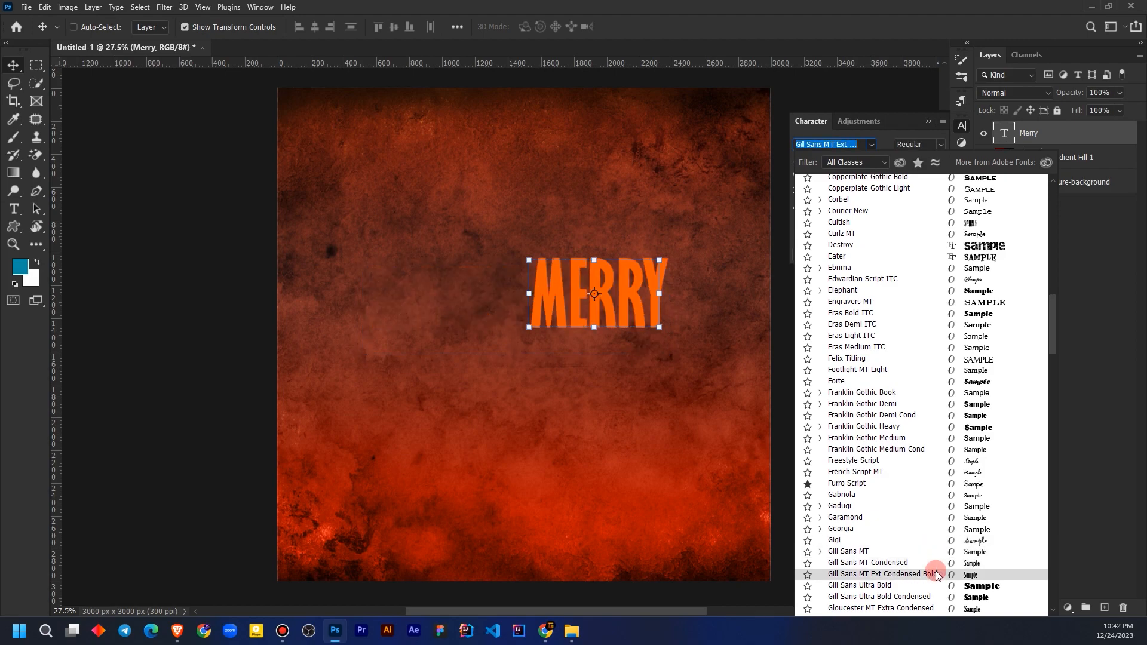
{"action": "scroll", "coordinate": [935, 571], "scroll_direction": "down", "scroll_amount": 2}
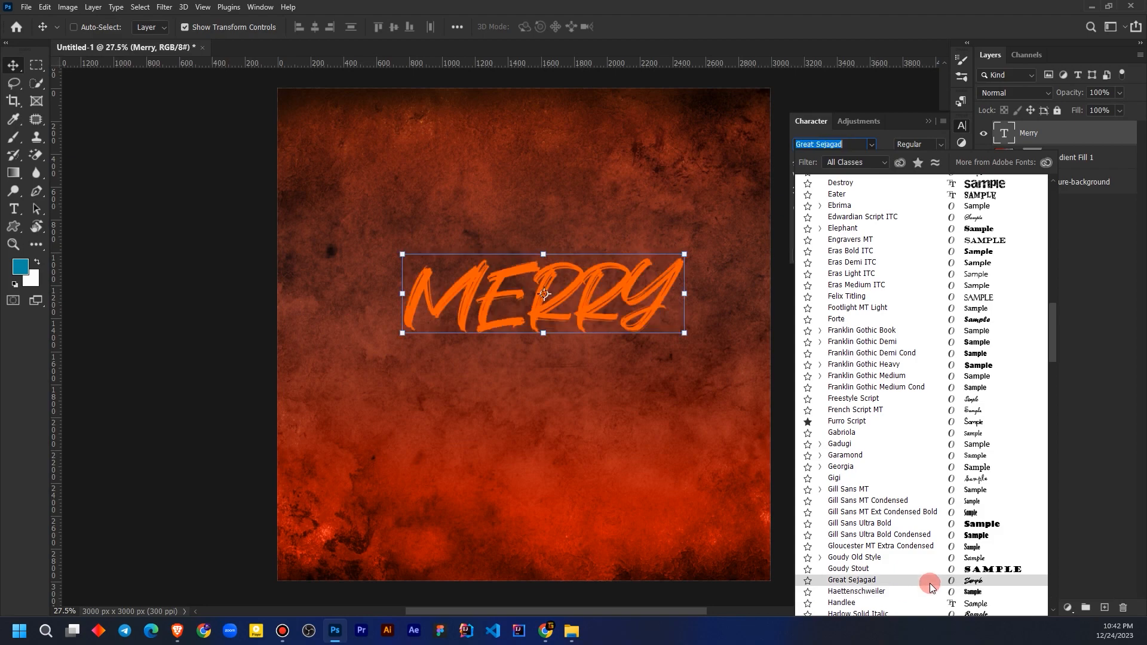
{"action": "scroll", "coordinate": [929, 583], "scroll_direction": "down", "scroll_amount": 2}
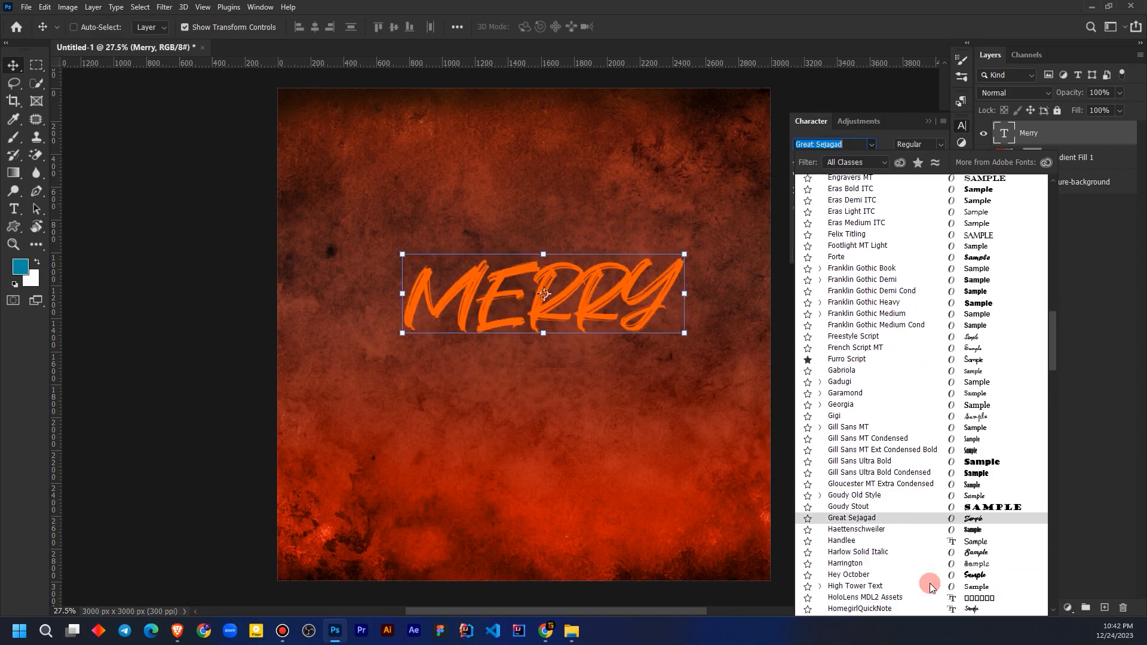
{"action": "left_click", "coordinate": [923, 519]}
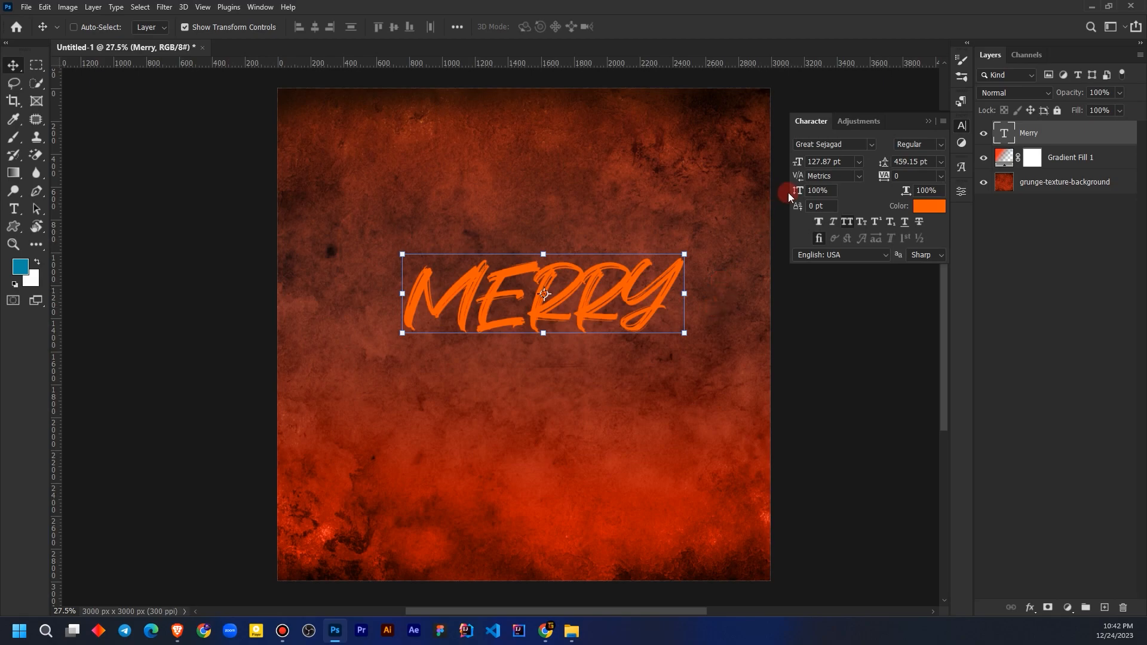
Change the MERRY text color to near-white #fafafa.
{"action": "left_click", "coordinate": [926, 207]}
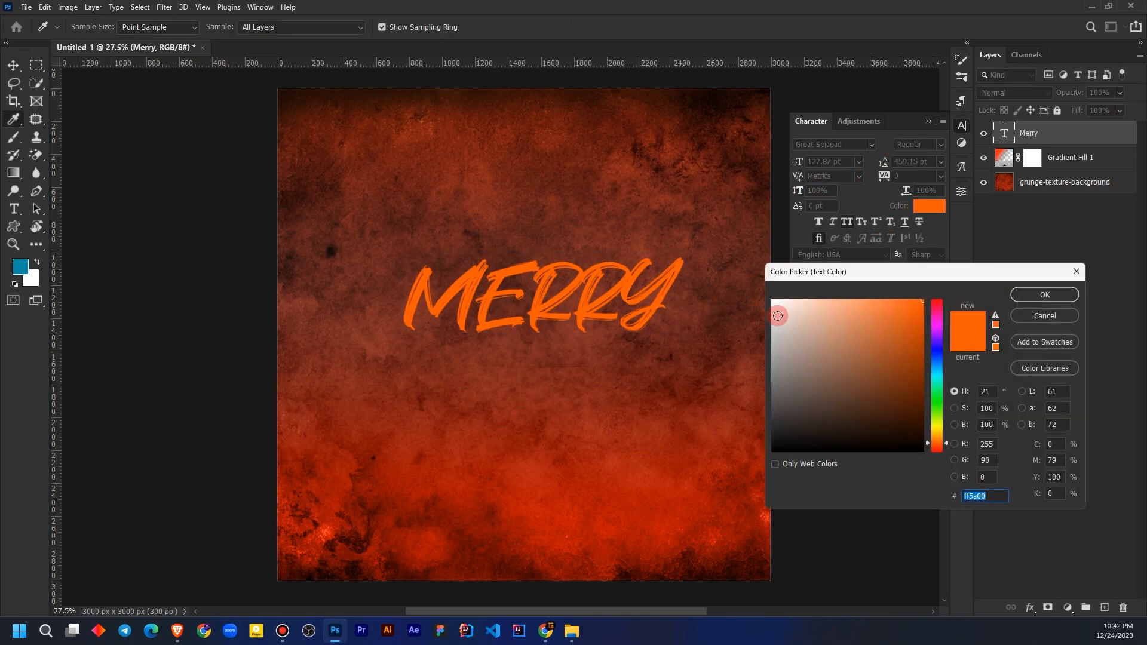
{"action": "left_click", "coordinate": [773, 303]}
{"action": "left_click", "coordinate": [1023, 296]}
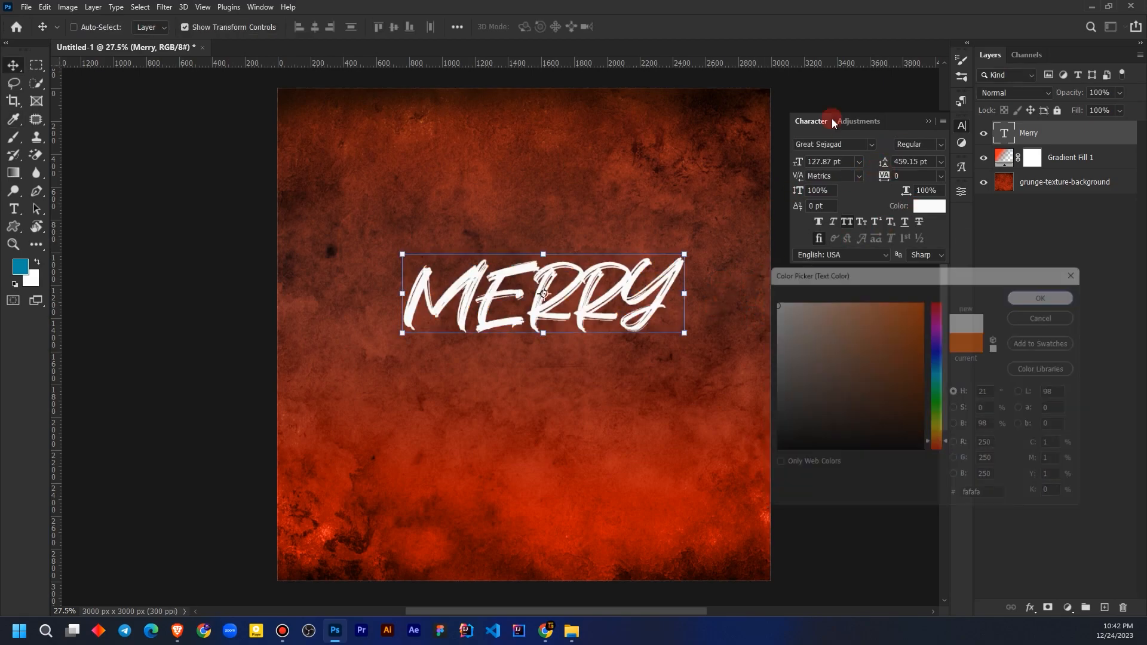
{"action": "left_click", "coordinate": [927, 122]}
{"action": "left_click", "coordinate": [1033, 295]}
Enlarge the MERRY text to about 141 pt and center it horizontally just above the canvas middle.
{"action": "left_click", "coordinate": [1039, 133]}
{"action": "left_click", "coordinate": [24, 73]}
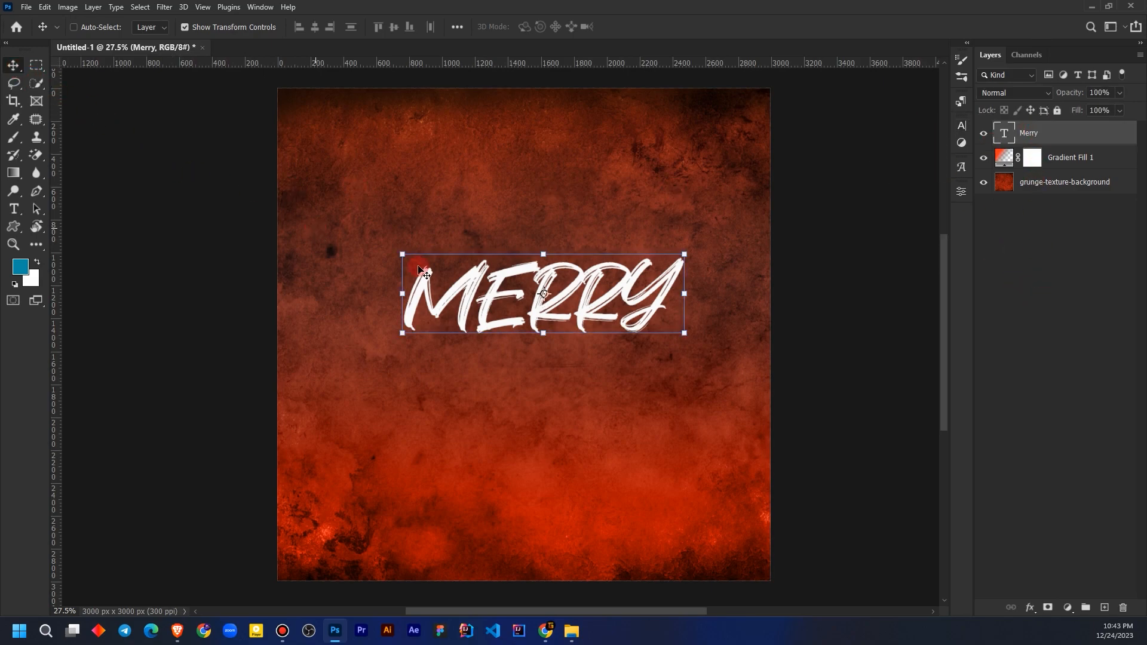
{"action": "left_click_drag", "start_coordinate": [612, 294], "coordinate": [585, 292]}
{"action": "left_click_drag", "start_coordinate": [517, 337], "coordinate": [527, 367]}
{"action": "mouse_move", "coordinate": [563, 310]}
{"action": "left_mouse_down"}
{"action": "mouse_move", "coordinate": [584, 369]}
{"action": "mouse_move", "coordinate": [586, 259]}
{"action": "mouse_move", "coordinate": [585, 305]}
{"action": "left_mouse_up"}
{"action": "left_click", "coordinate": [1001, 218]}
{"action": "left_click", "coordinate": [1020, 133]}
Duplicate the MERRY text layer and place the copy directly below the original lettering.
{"action": "key", "text": "space"}
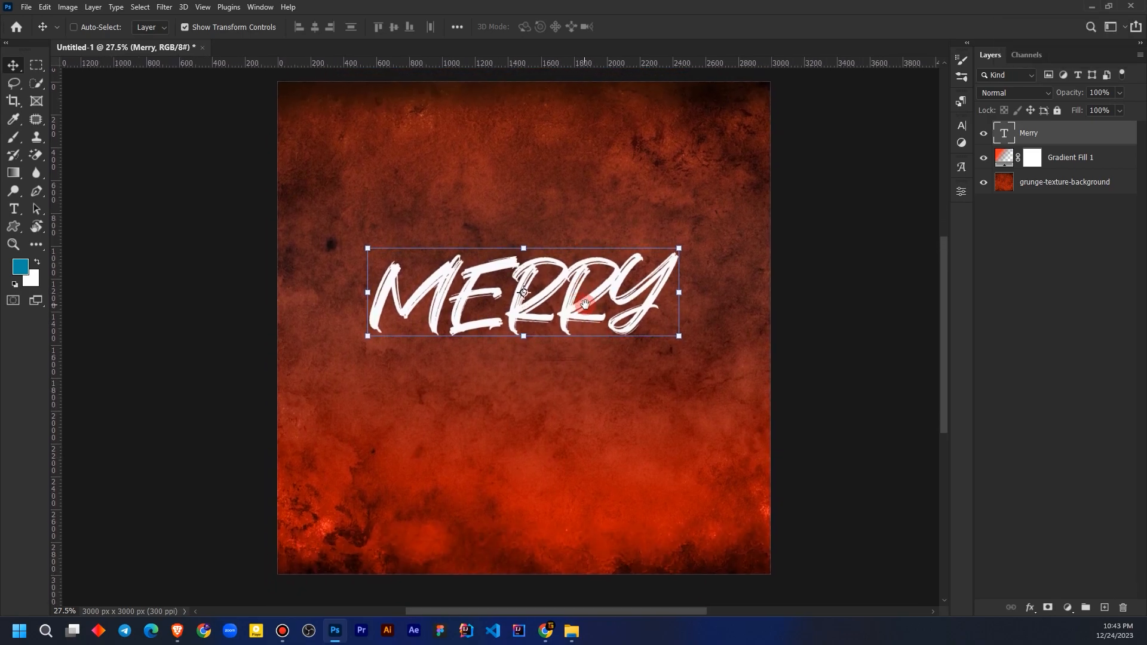
{"action": "left_click", "coordinate": [1014, 239]}
{"action": "left_click", "coordinate": [1052, 137]}
{"action": "key", "text": "alt"}
{"action": "left_click_drag", "start_coordinate": [588, 303], "coordinate": [575, 398]}
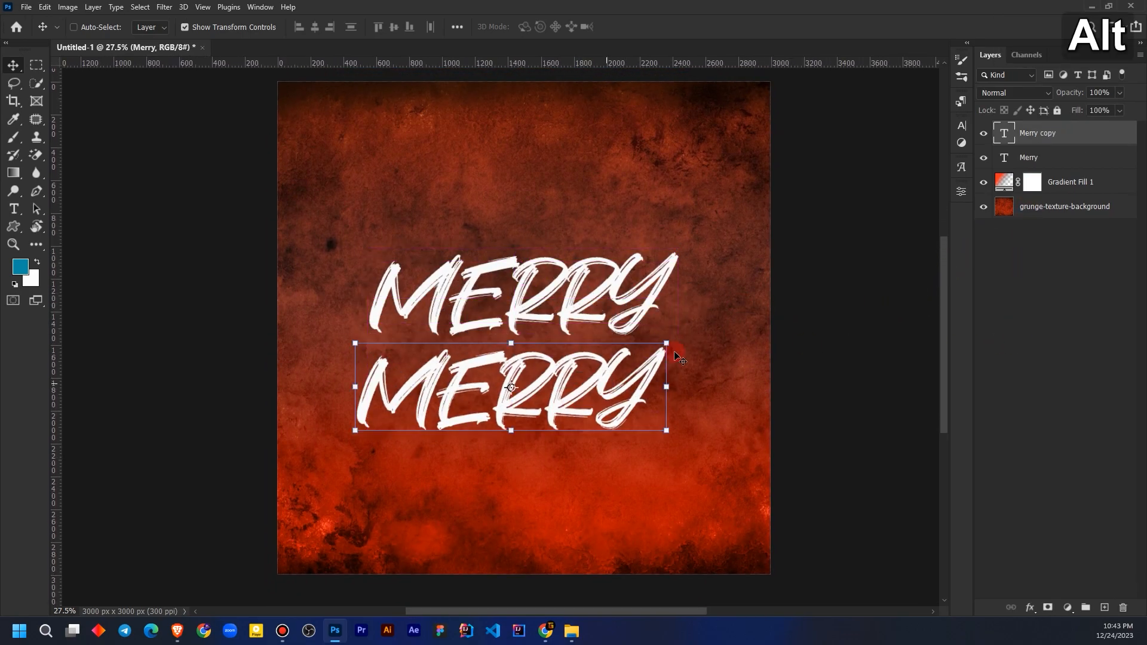
Replace the lower text copy's wording with "CHRISTMAS" and commit the edit.
{"action": "double_click", "coordinate": [1001, 135]}
{"action": "key", "text": "shift"}
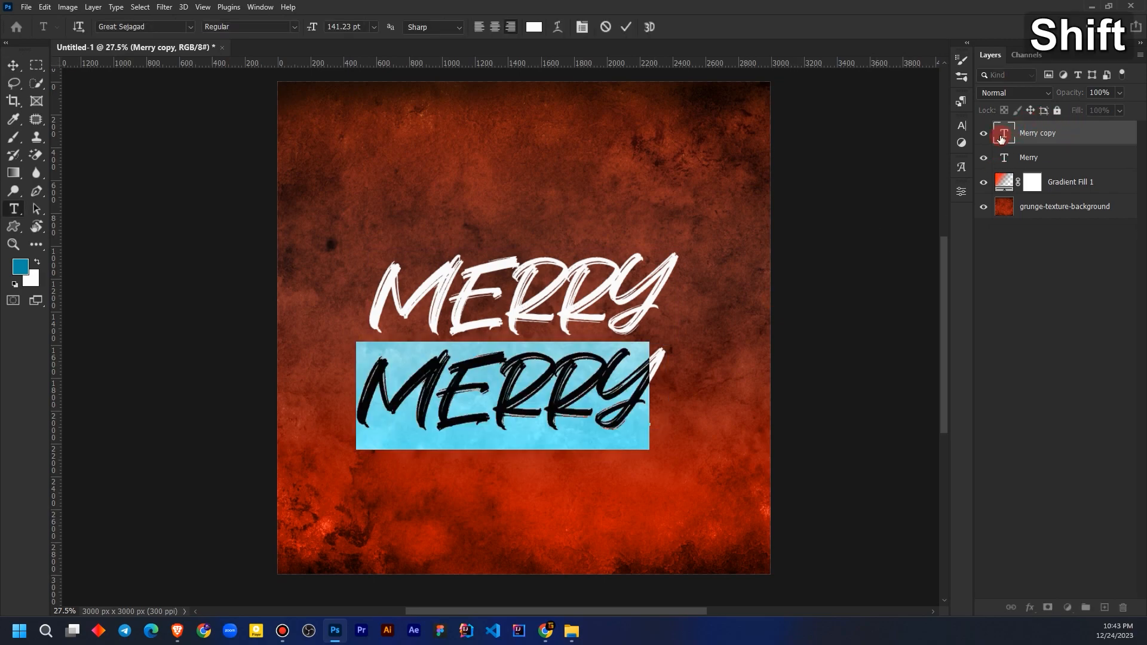
{"action": "type", "text": "CH"}
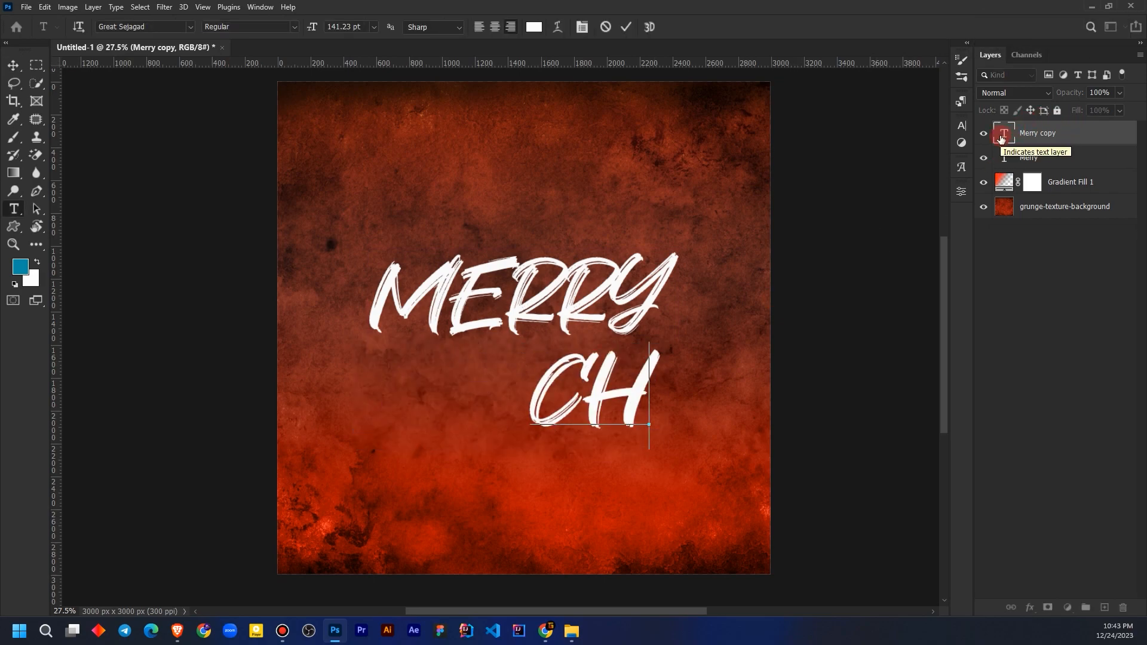
{"action": "type", "text": "RIS"}
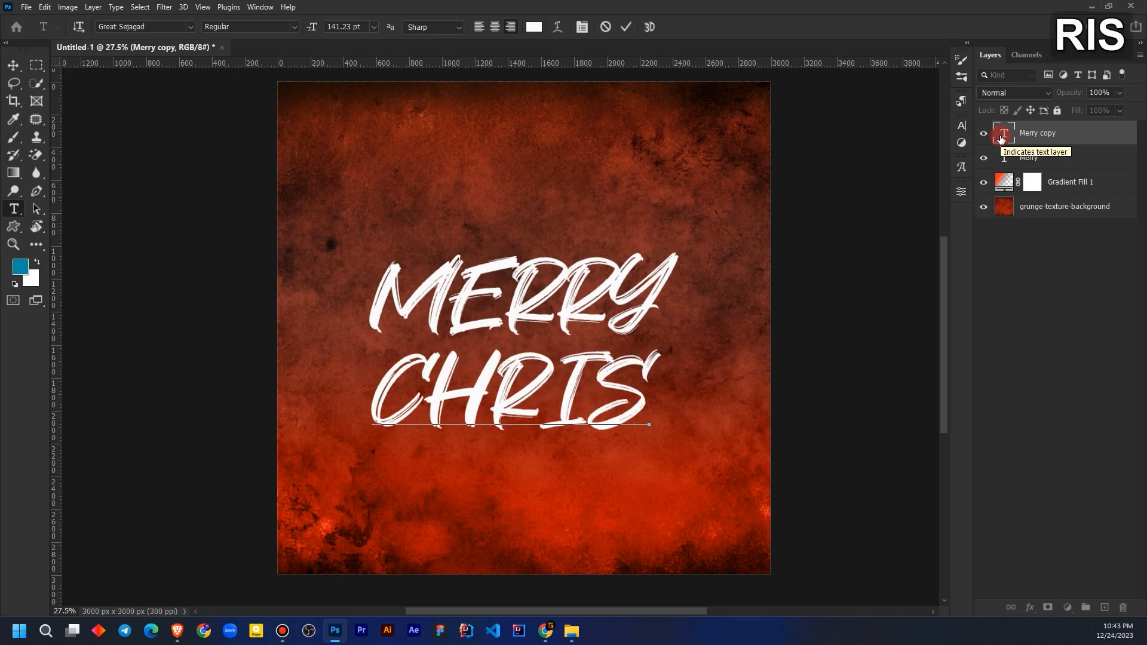
{"action": "type", "text": "T"}
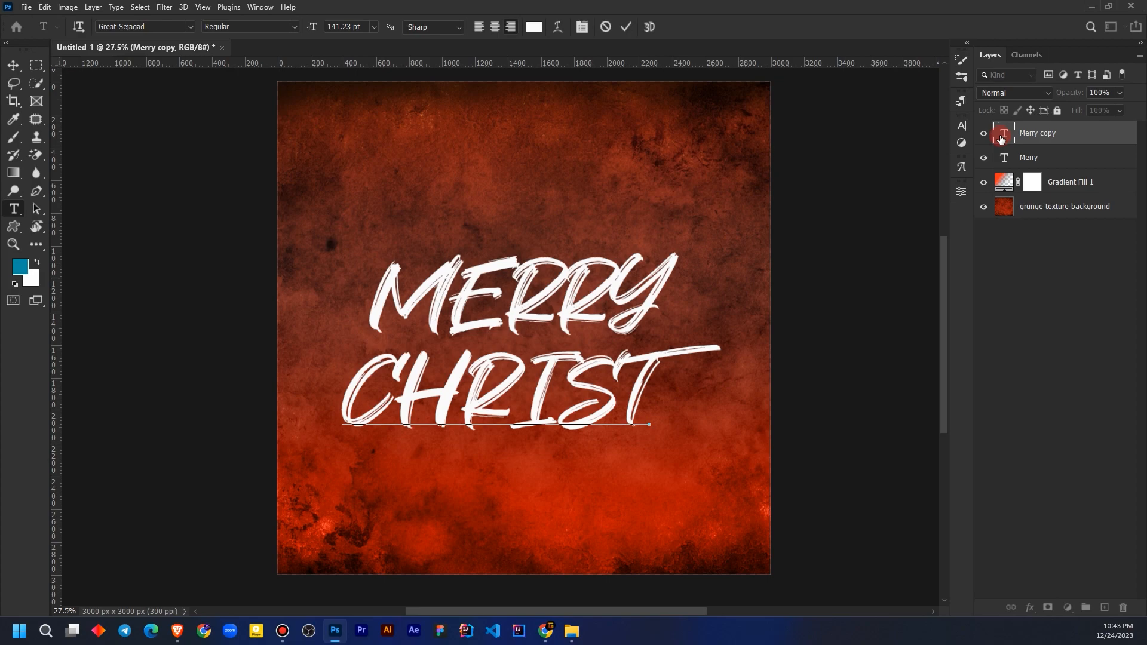
{"action": "type", "text": "MAS"}
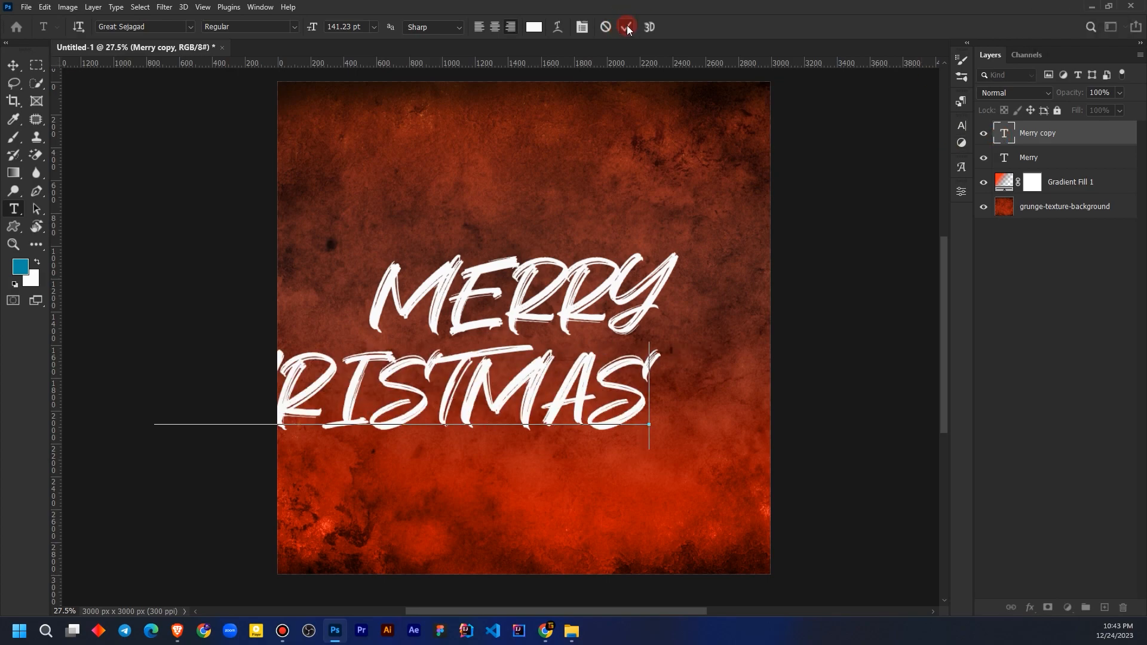
{"action": "left_click", "coordinate": [626, 26]}
Scale the CHRISTMAS text down to about 68% and center it horizontally beneath MERRY.
{"action": "key", "text": "v"}
{"action": "left_click", "coordinate": [1039, 302]}
{"action": "left_click", "coordinate": [1044, 142]}
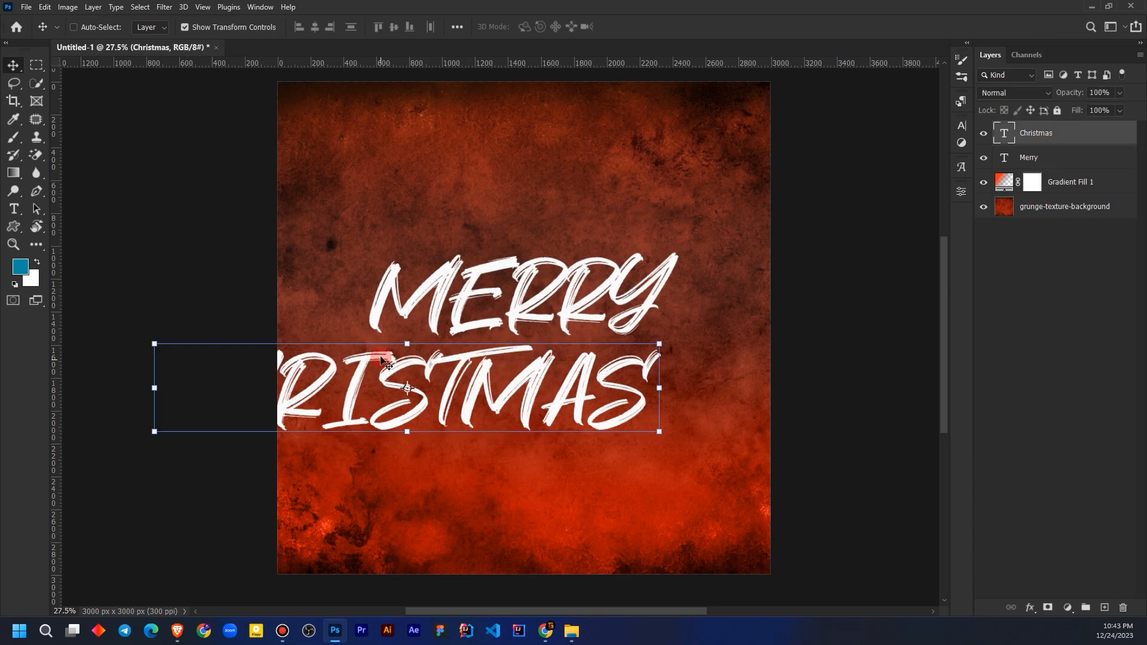
{"action": "left_click_drag", "start_coordinate": [401, 342], "coordinate": [525, 339]}
{"action": "left_click", "coordinate": [994, 338]}
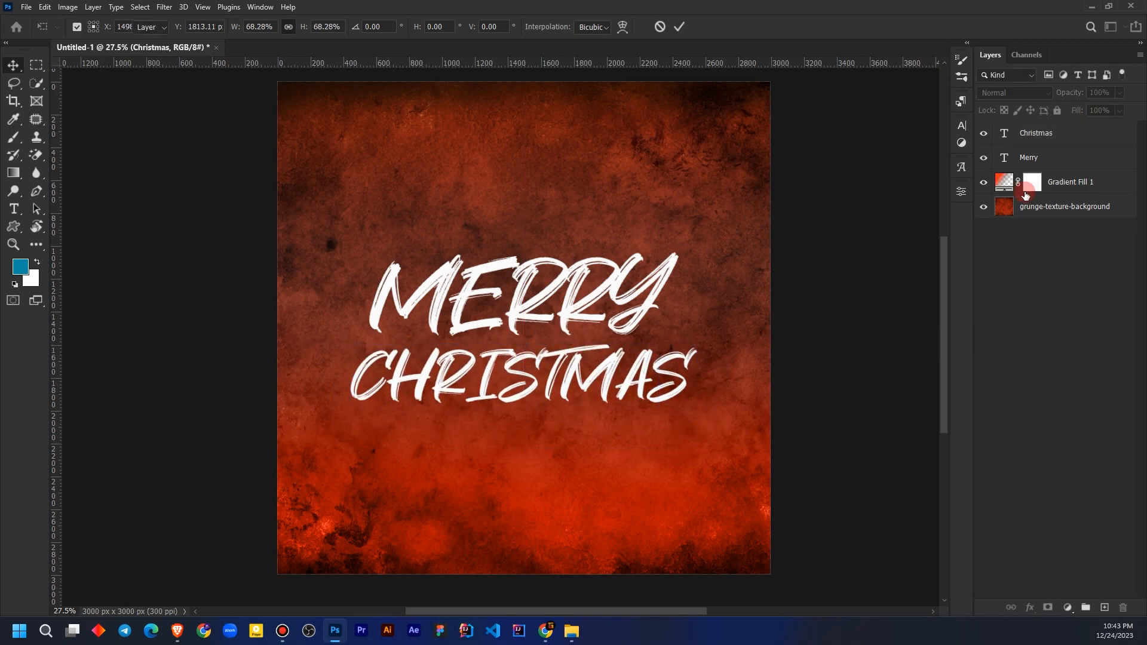
Change the CHRISTMAS text's font to Russo One.
{"action": "left_click", "coordinate": [1039, 128]}
{"action": "left_click", "coordinate": [962, 126]}
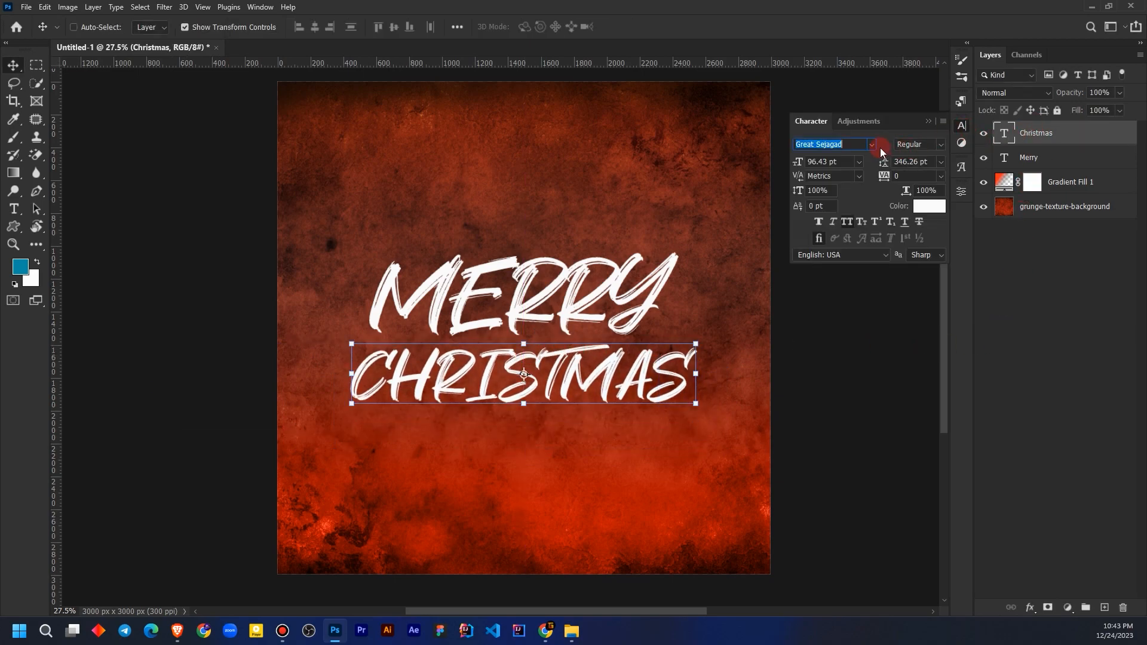
{"action": "left_click", "coordinate": [872, 145]}
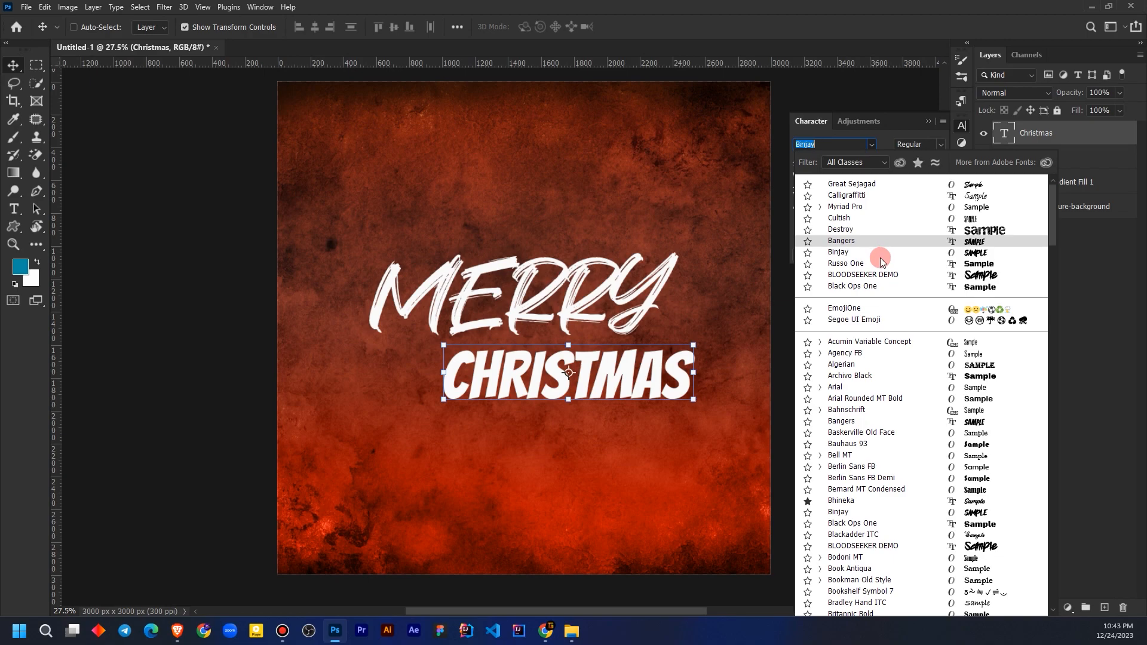
{"action": "key", "text": "Up"}
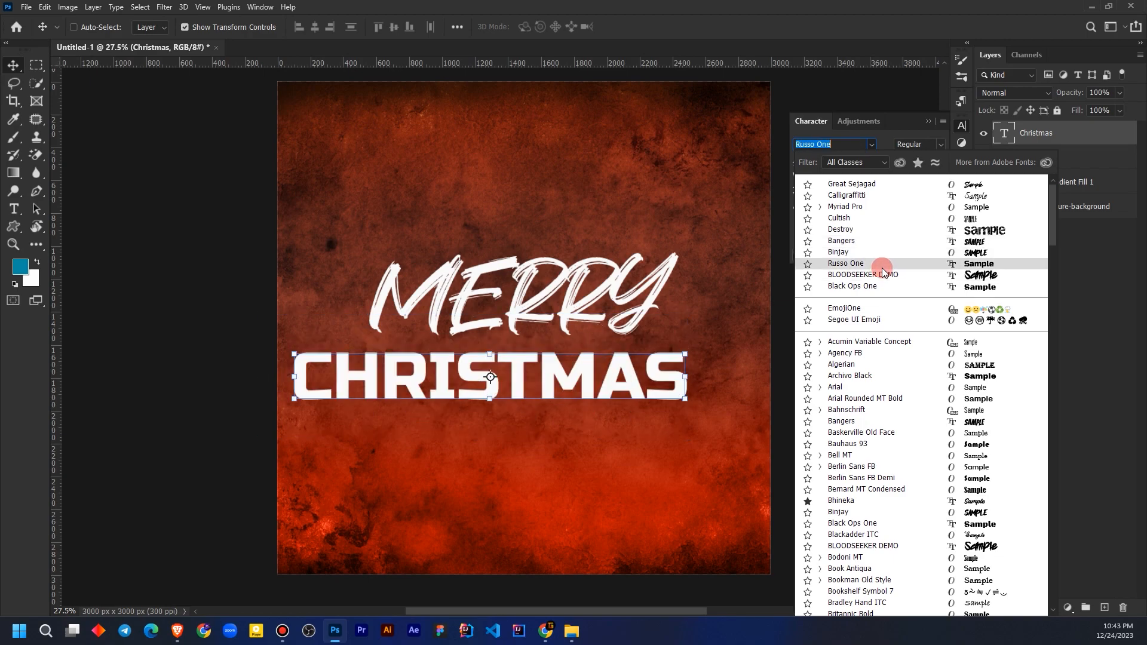
{"action": "left_click", "coordinate": [883, 268]}
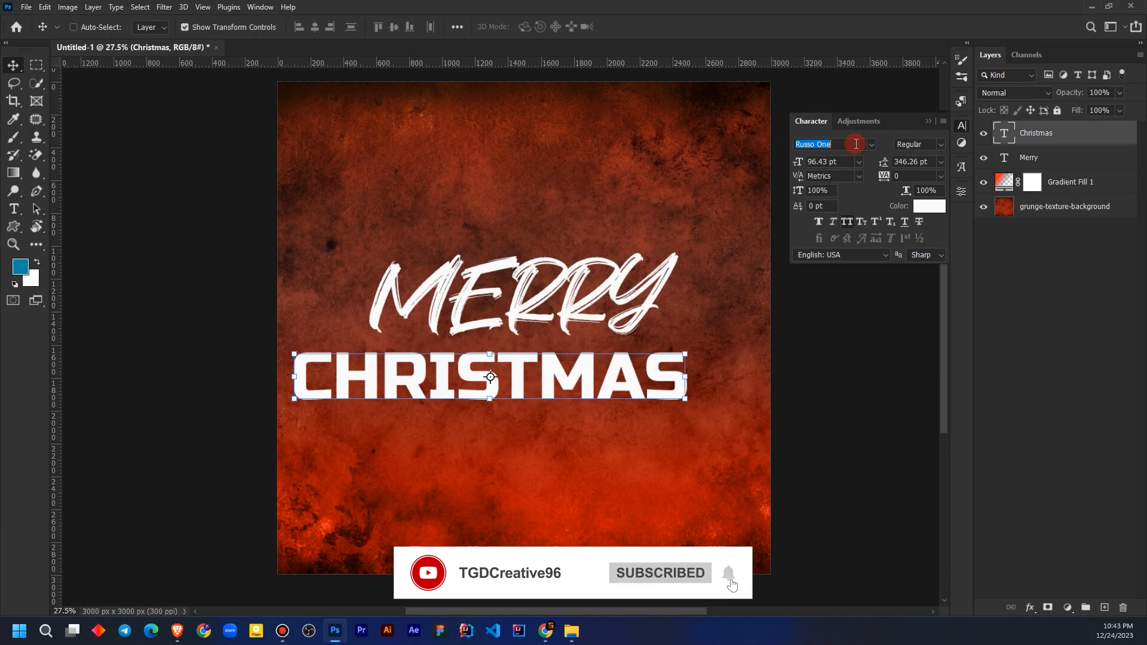
Change the CHRISTMAS text's font to Times New Roman Bold.
{"action": "type", "text": "ti"}
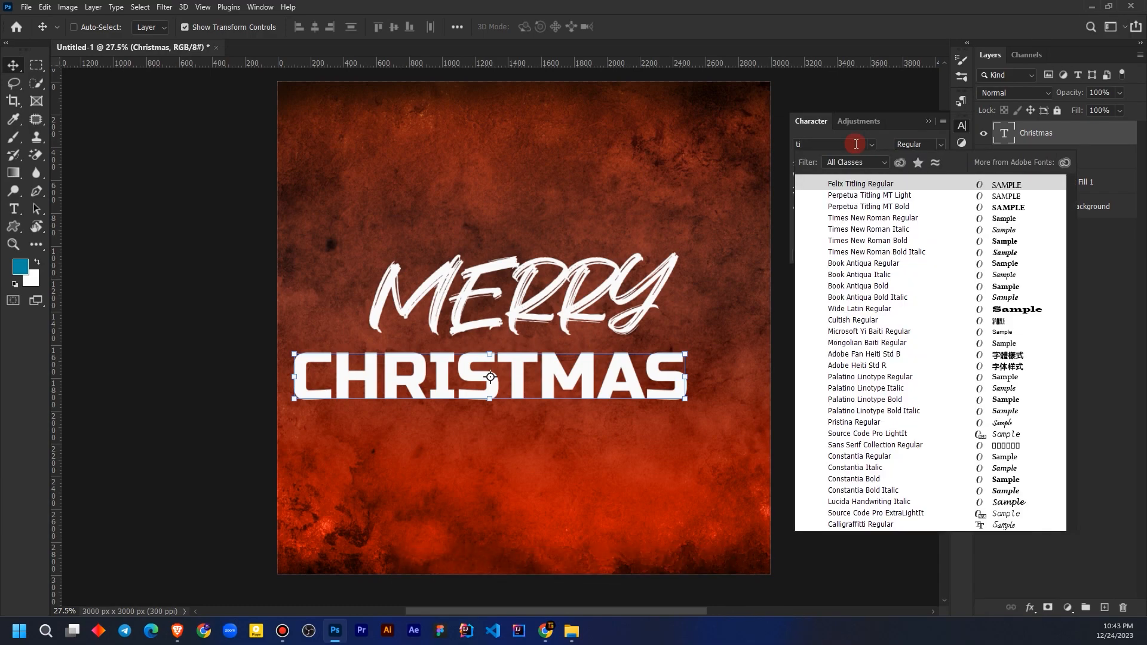
{"action": "type", "text": "mes New Roman"}
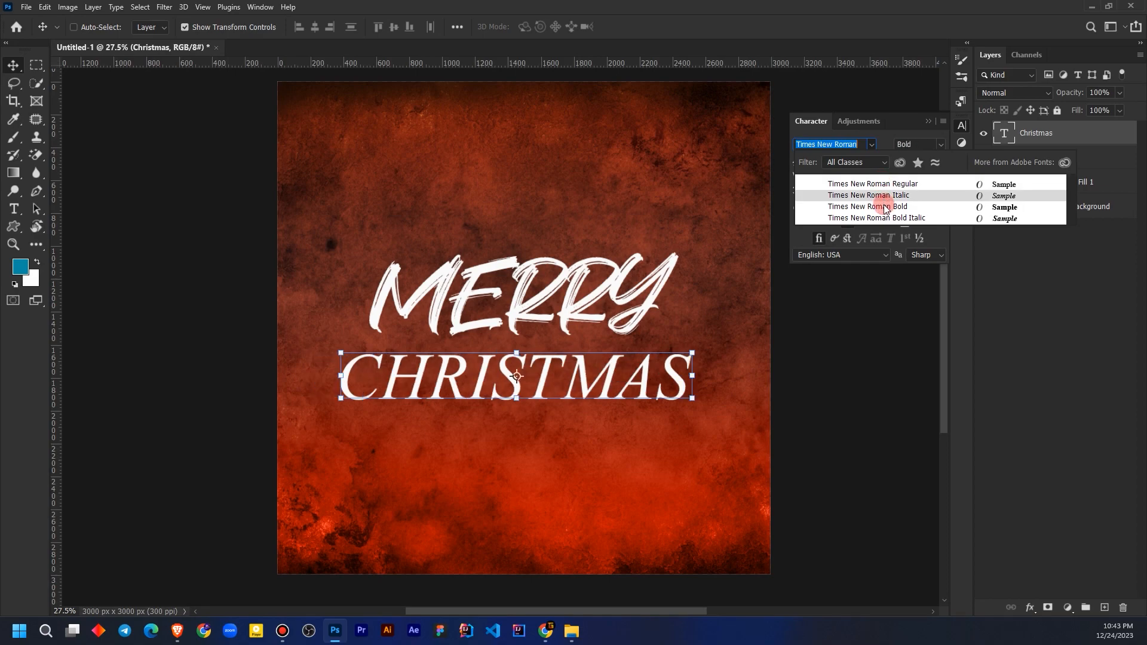
{"action": "left_click", "coordinate": [886, 208]}
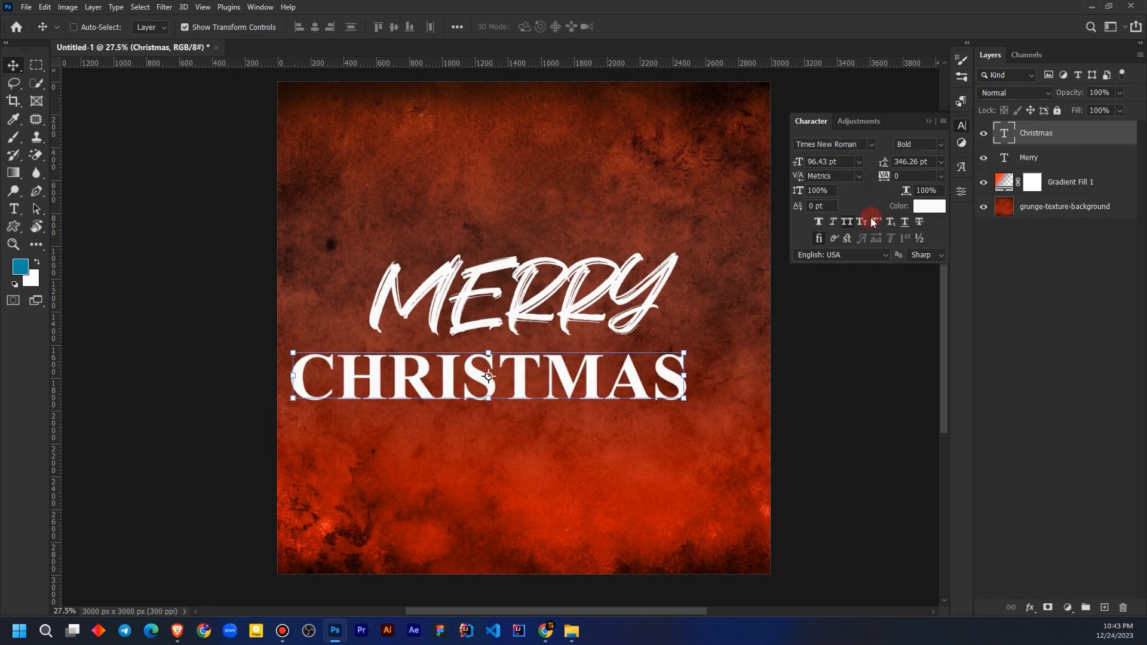
{"action": "left_click", "coordinate": [928, 123]}
{"action": "left_click", "coordinate": [1031, 138]}
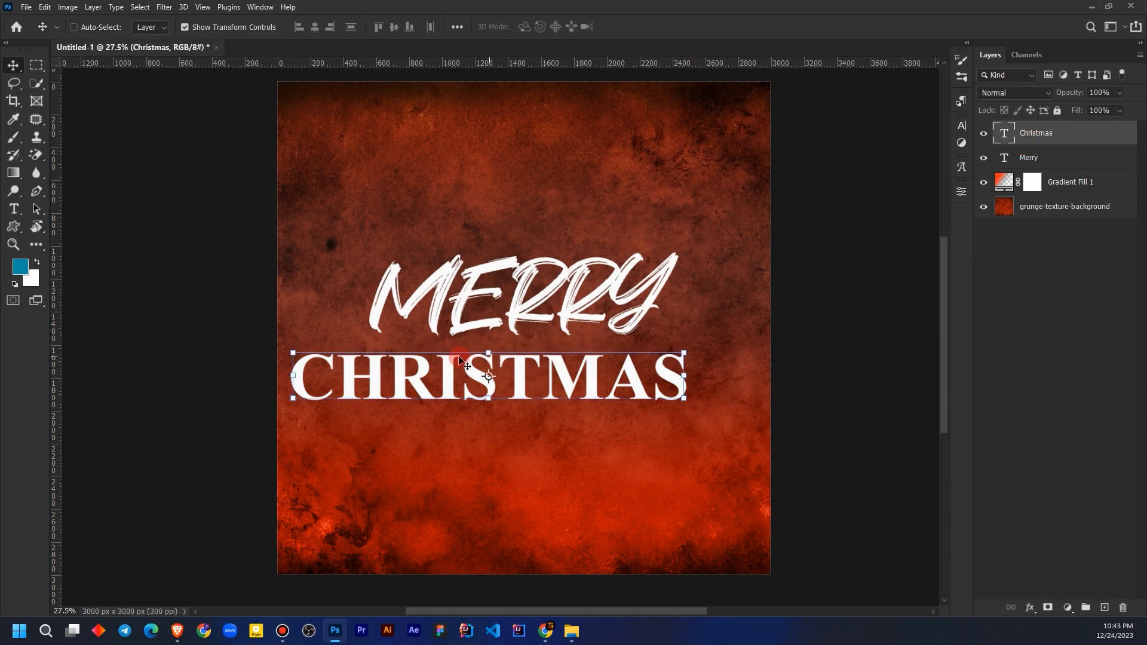
Scale the CHRISTMAS text down to about 66 pt and center it closely beneath MERRY.
{"action": "mouse_move", "coordinate": [489, 353]}
{"action": "left_mouse_down"}
{"action": "mouse_move", "coordinate": [495, 340]}
{"action": "mouse_move", "coordinate": [497, 377]}
{"action": "mouse_move", "coordinate": [481, 347]}
{"action": "left_mouse_up"}
{"action": "left_click_drag", "start_coordinate": [620, 358], "coordinate": [652, 363]}
{"action": "left_click", "coordinate": [986, 365]}
{"action": "scroll", "coordinate": [660, 384], "scroll_direction": "down", "scroll_amount": 4}
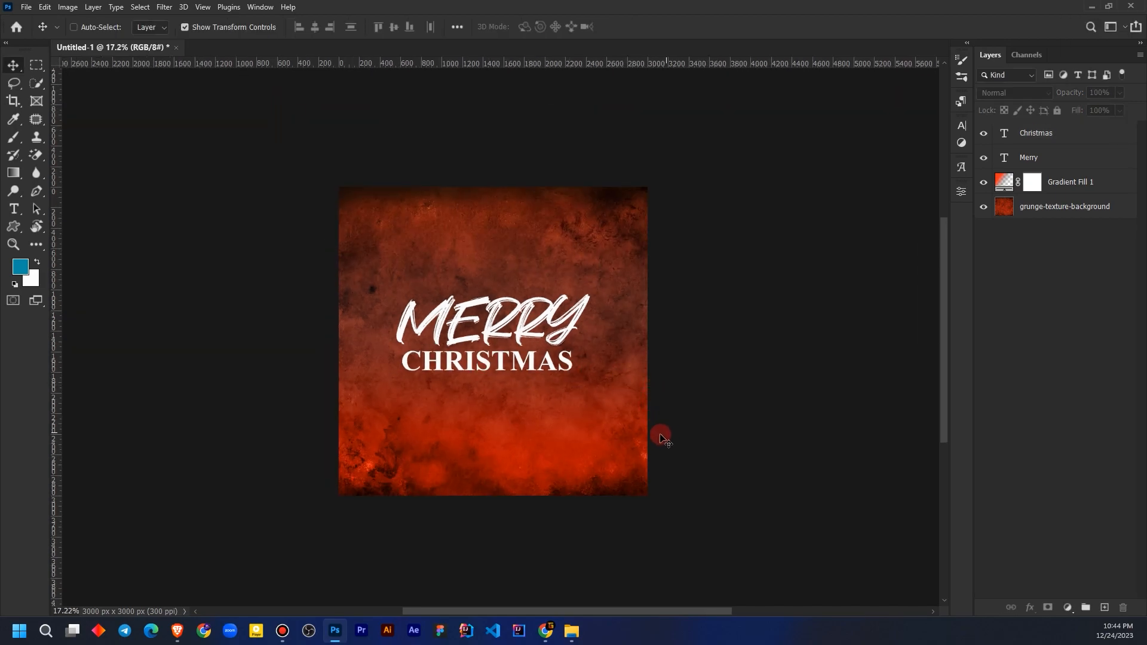
Draw a rectangle shape of about 1823 x 303 px below CHRISTMAS, stacked directly above the Gradient Fill 1 layer.
{"action": "scroll", "coordinate": [393, 391], "scroll_direction": "up", "scroll_amount": 8}
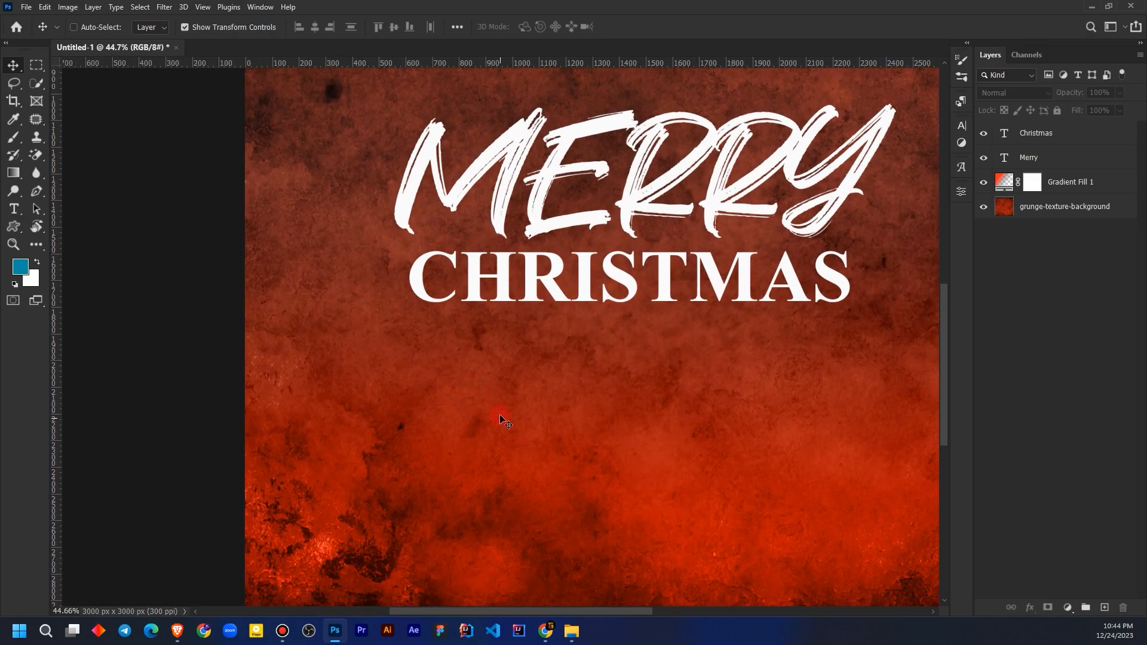
{"action": "scroll", "coordinate": [496, 413], "scroll_direction": "up", "scroll_amount": 1}
{"action": "scroll", "coordinate": [289, 351], "scroll_direction": "down", "scroll_amount": 5}
{"action": "scroll", "coordinate": [504, 379], "scroll_direction": "up", "scroll_amount": 4}
{"action": "scroll", "coordinate": [746, 392], "scroll_direction": "down", "scroll_amount": 1}
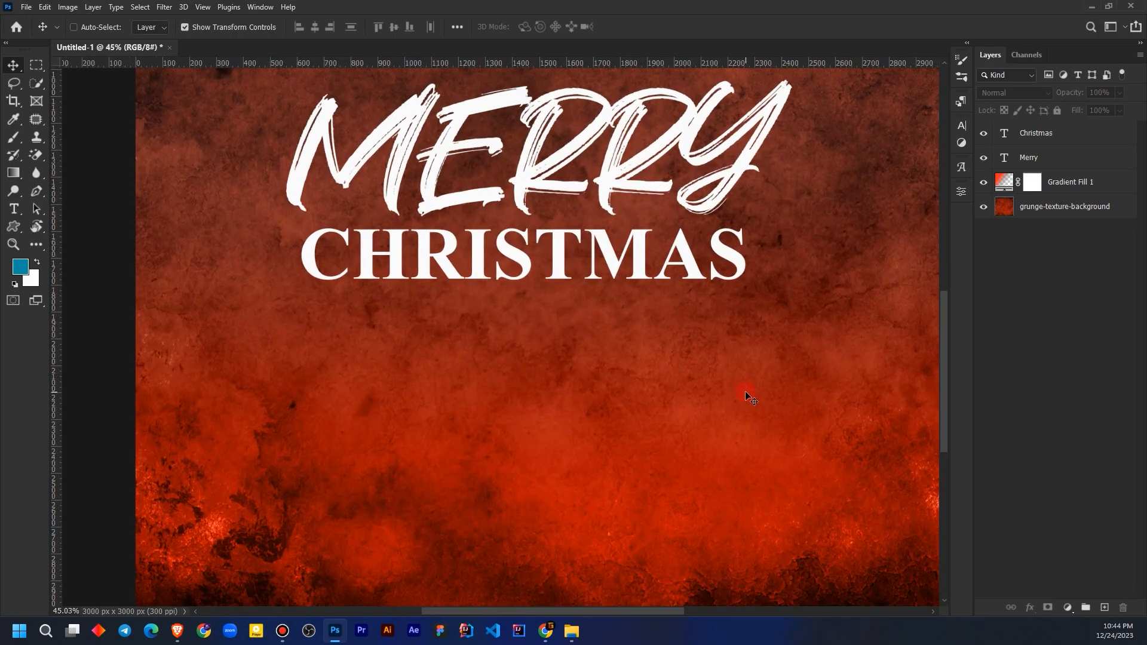
{"action": "left_click", "coordinate": [1069, 181]}
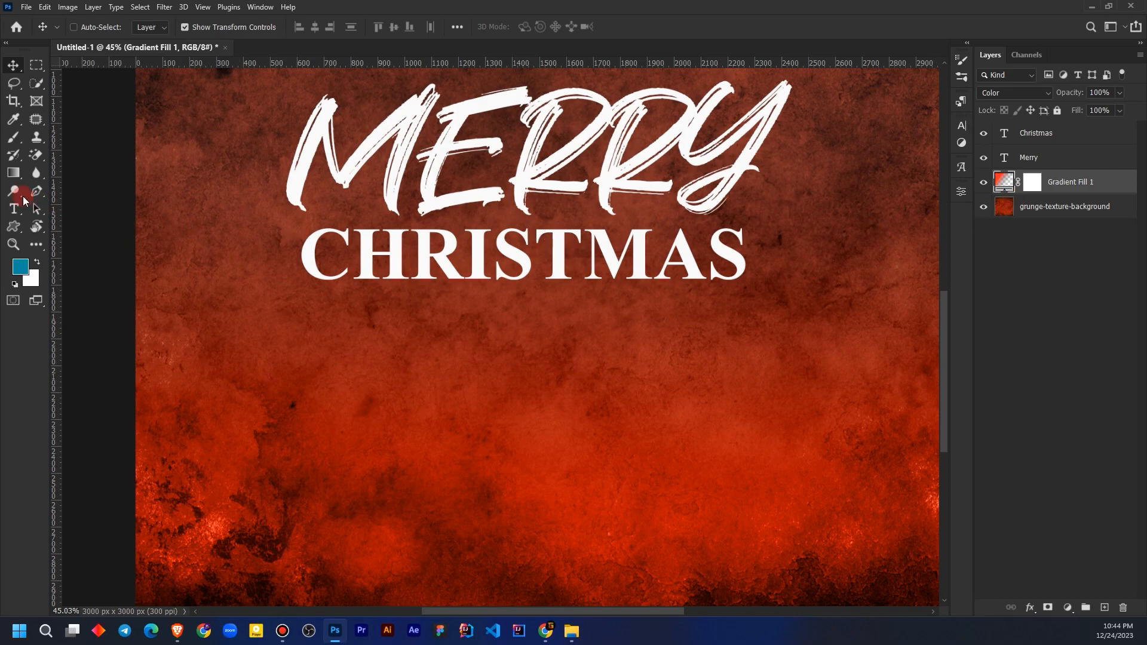
{"action": "right_click", "coordinate": [14, 227]}
{"action": "left_click", "coordinate": [63, 229]}
{"action": "left_click_drag", "start_coordinate": [300, 335], "coordinate": [790, 417]}
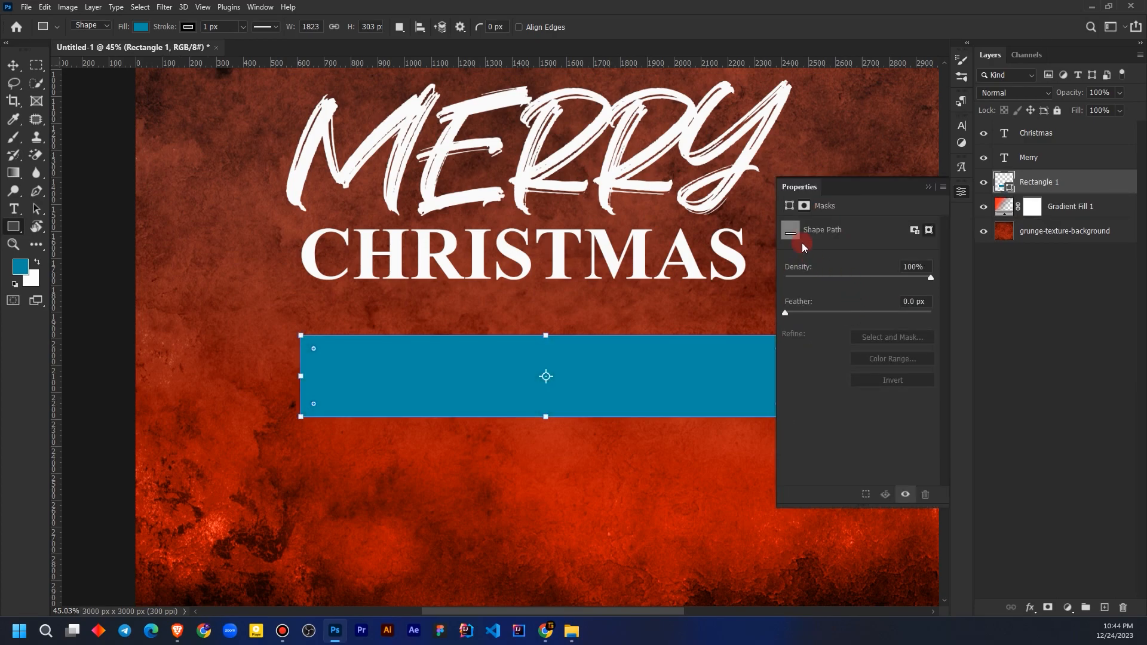
{"action": "left_click", "coordinate": [929, 187]}
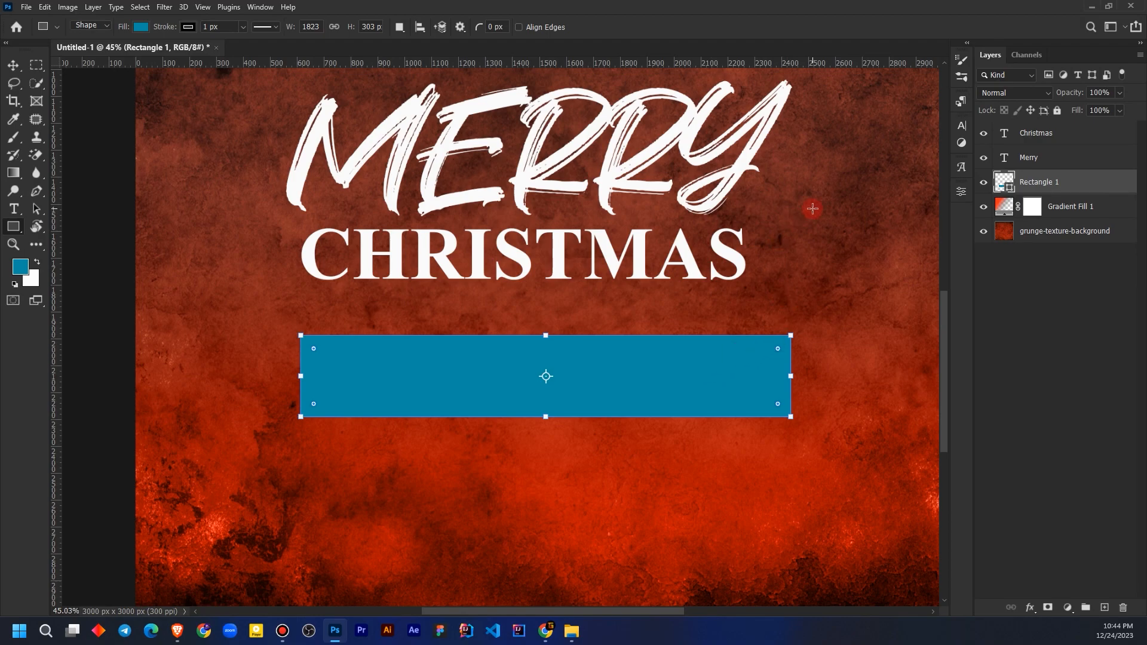
{"action": "left_click", "coordinate": [720, 370]}
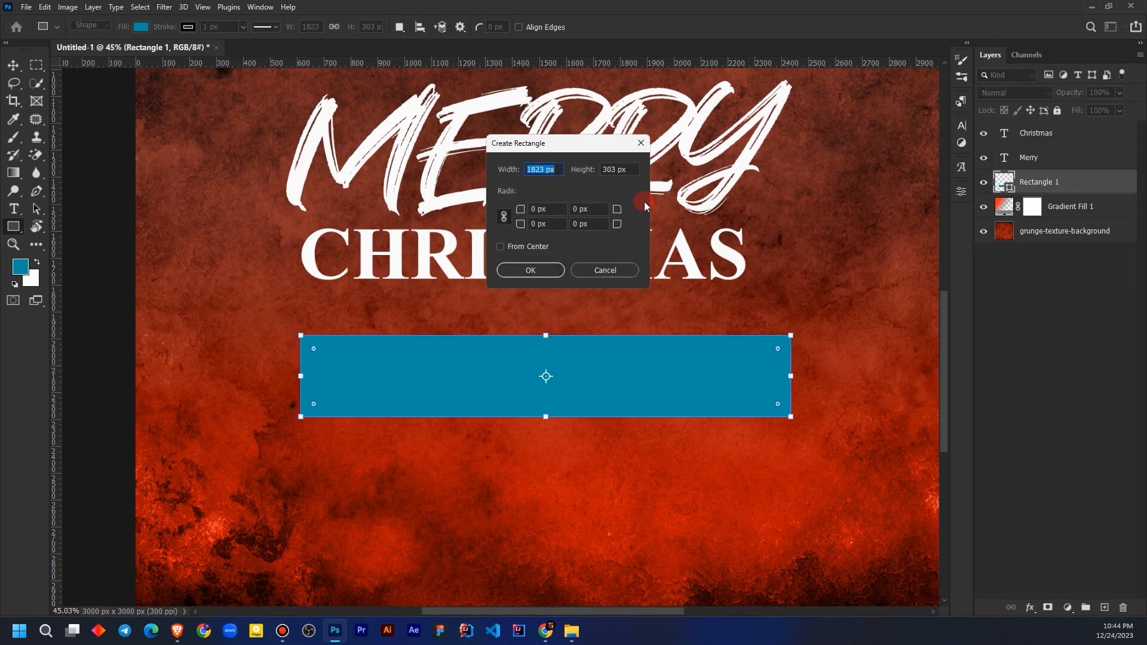
{"action": "left_click_drag", "start_coordinate": [559, 156], "coordinate": [874, 292]}
{"action": "left_click", "coordinate": [835, 346]}
{"action": "mouse_move", "coordinate": [834, 348]}
{"action": "left_mouse_down"}
{"action": "mouse_move", "coordinate": [865, 351]}
{"action": "mouse_move", "coordinate": [828, 351]}
{"action": "left_mouse_up"}
{"action": "left_click", "coordinate": [918, 405]}
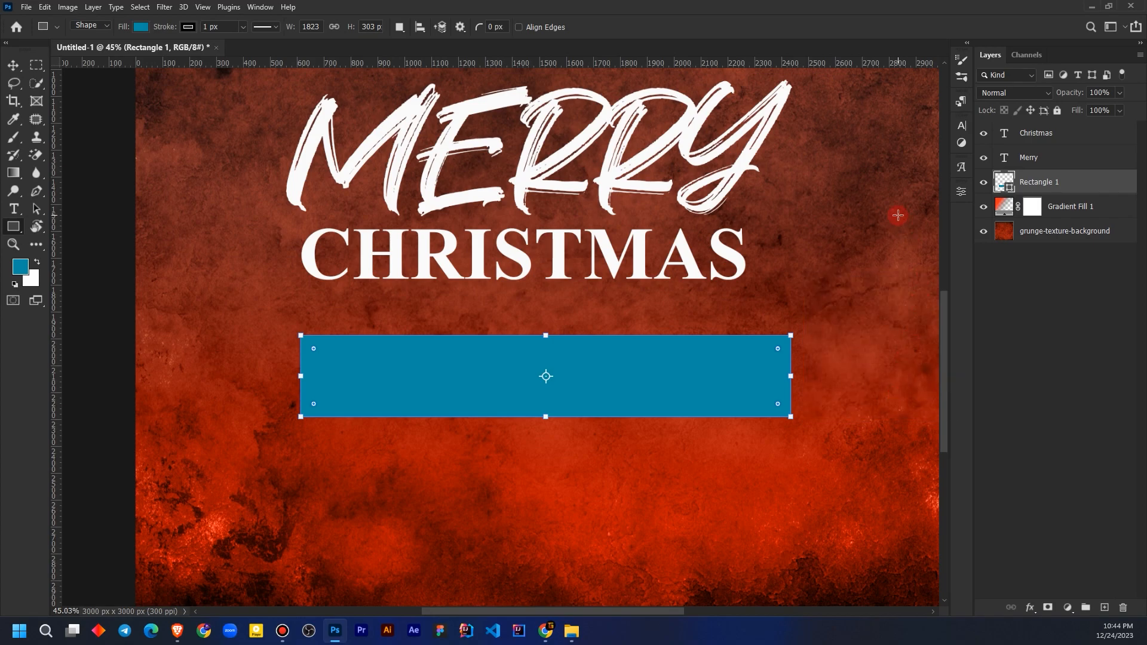
Round the rectangle's corners into a pill shape and resize it to about 2131 x 201 px.
{"action": "left_click_drag", "start_coordinate": [778, 354], "coordinate": [760, 355]}
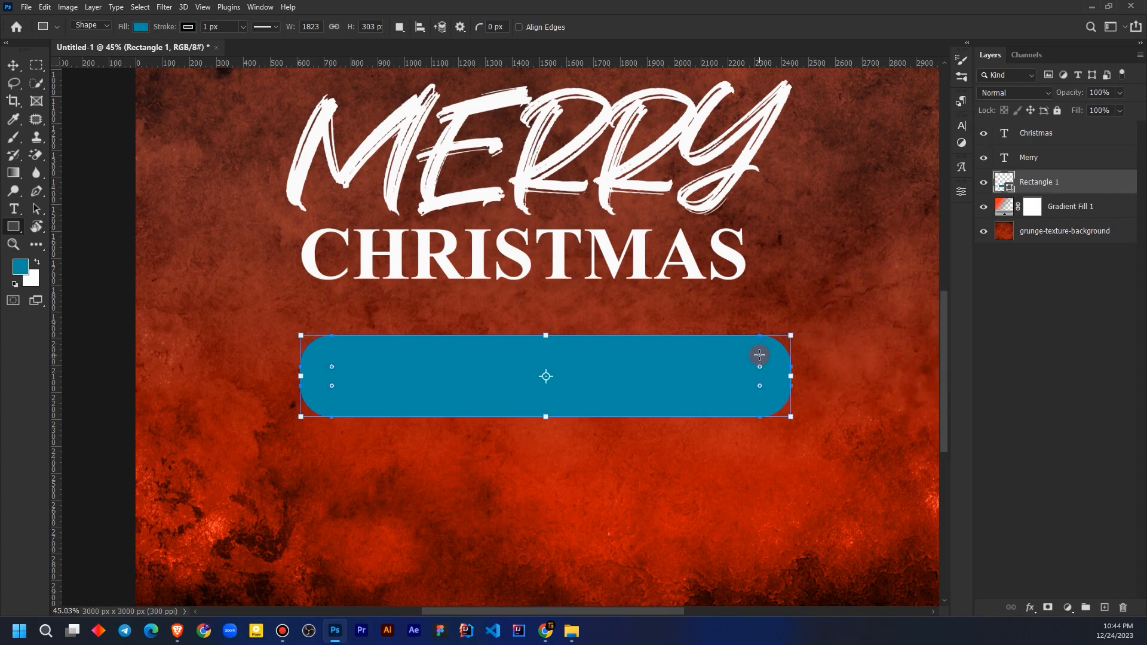
{"action": "mouse_move", "coordinate": [546, 338]}
{"action": "left_mouse_down"}
{"action": "mouse_move", "coordinate": [545, 326]}
{"action": "mouse_move", "coordinate": [548, 354]}
{"action": "left_mouse_up"}
{"action": "left_click_drag", "start_coordinate": [387, 388], "coordinate": [253, 386]}
{"action": "left_click_drag", "start_coordinate": [702, 386], "coordinate": [825, 386]}
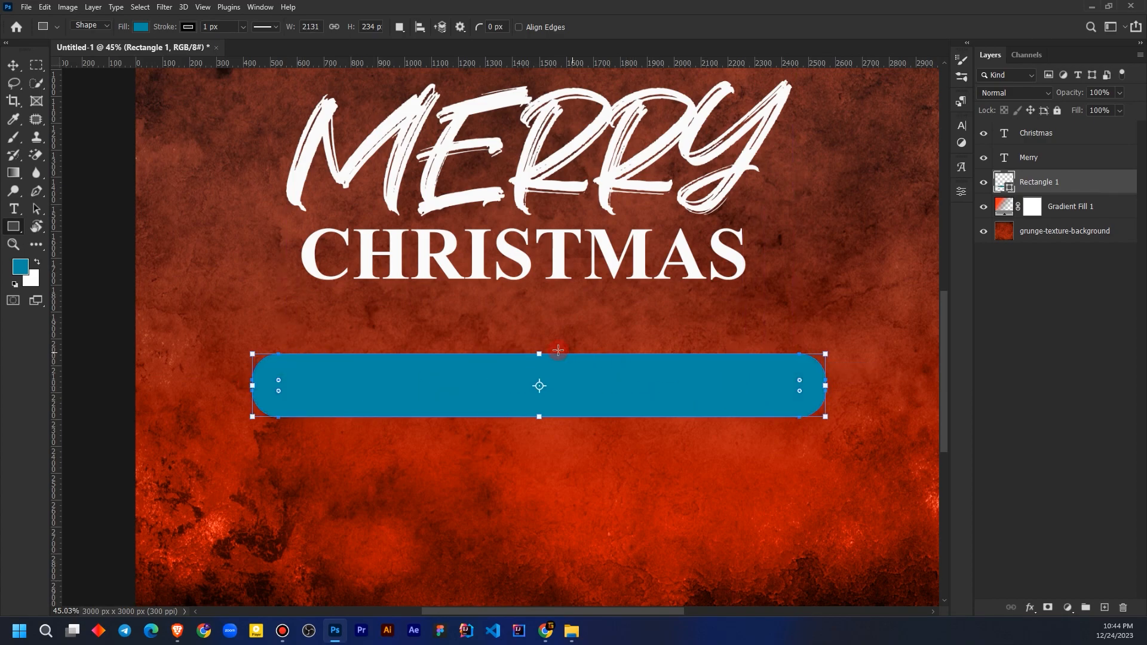
{"action": "left_click_drag", "start_coordinate": [536, 352], "coordinate": [539, 362]}
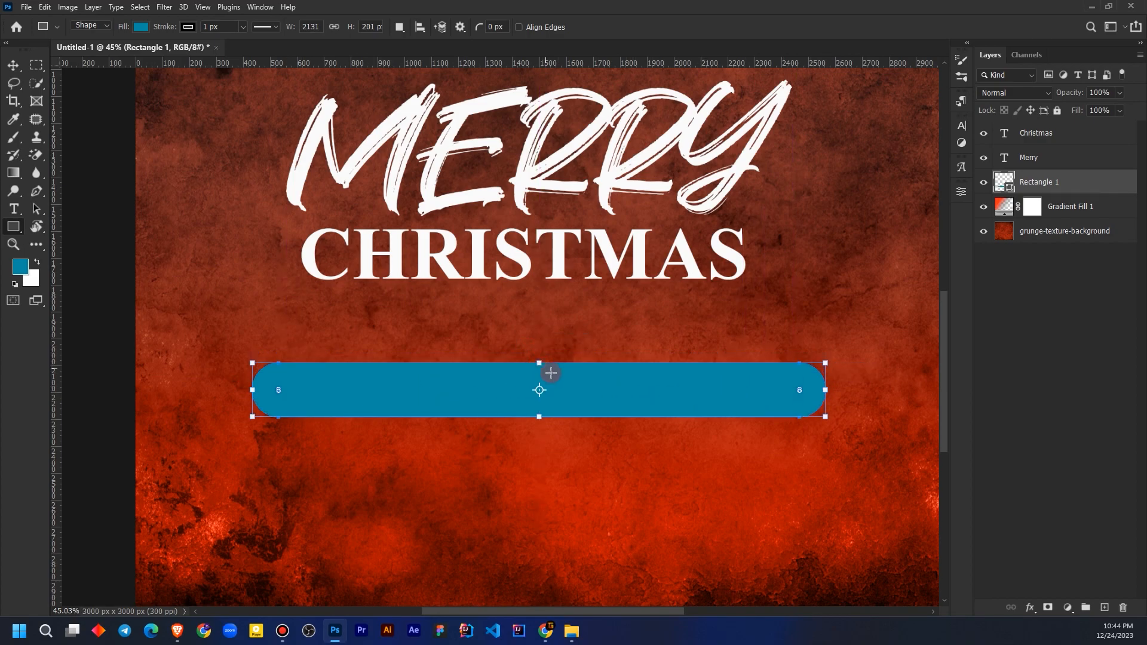
Change the pill shape's fill color to white.
{"action": "left_click", "coordinate": [14, 65]}
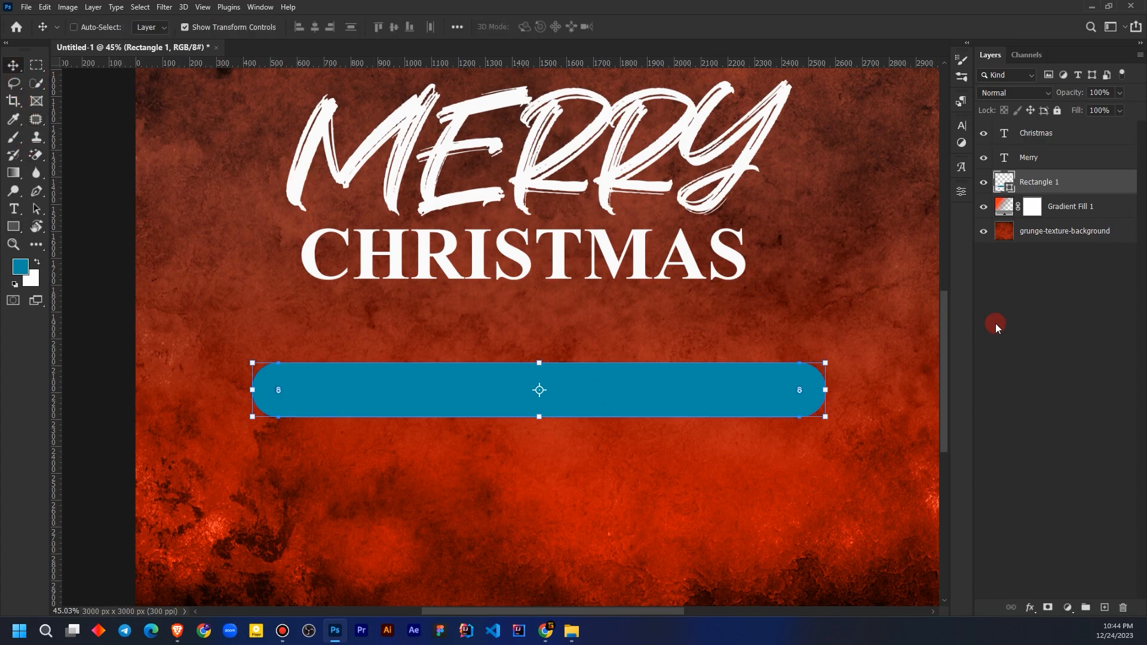
{"action": "left_click", "coordinate": [996, 327]}
{"action": "double_click", "coordinate": [1005, 181]}
{"action": "left_click", "coordinate": [789, 314]}
{"action": "left_click", "coordinate": [1044, 295]}
Move the white pill shape up about 111 px and narrow it from both ends to roughly match the width of MERRY.
{"action": "left_click", "coordinate": [1039, 182]}
{"action": "left_click_drag", "start_coordinate": [594, 402], "coordinate": [586, 362]}
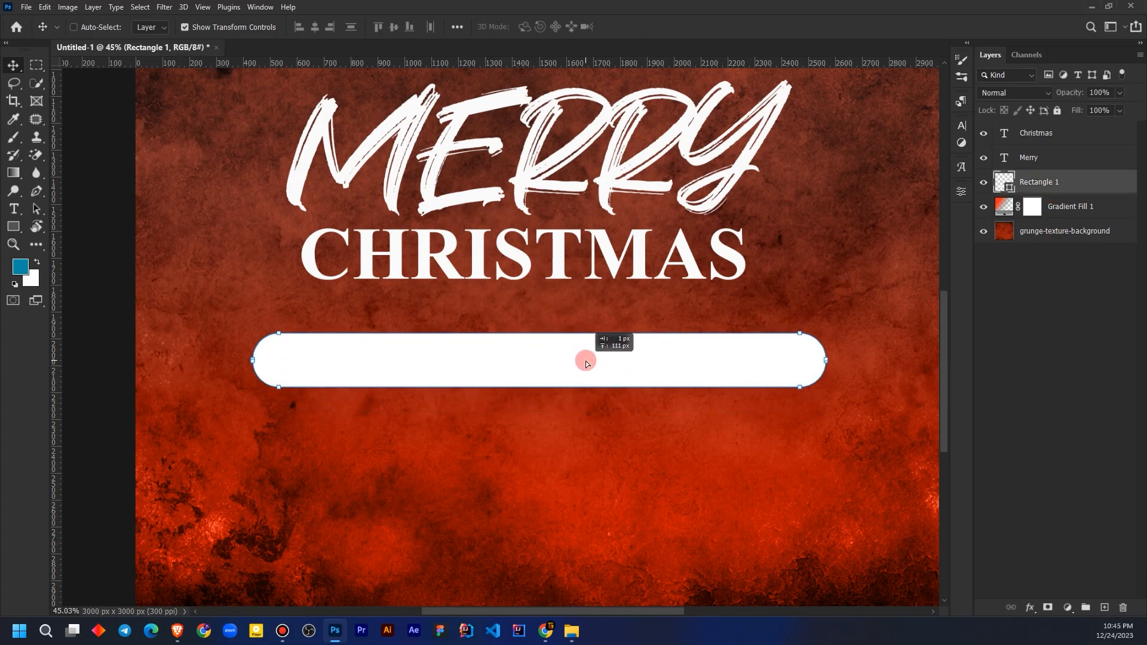
{"action": "left_click_drag", "start_coordinate": [251, 359], "coordinate": [286, 359]}
{"action": "left_click_drag", "start_coordinate": [814, 362], "coordinate": [795, 360]}
{"action": "key", "text": "Return"}
{"action": "scroll", "coordinate": [590, 394], "scroll_direction": "down", "scroll_amount": 4}
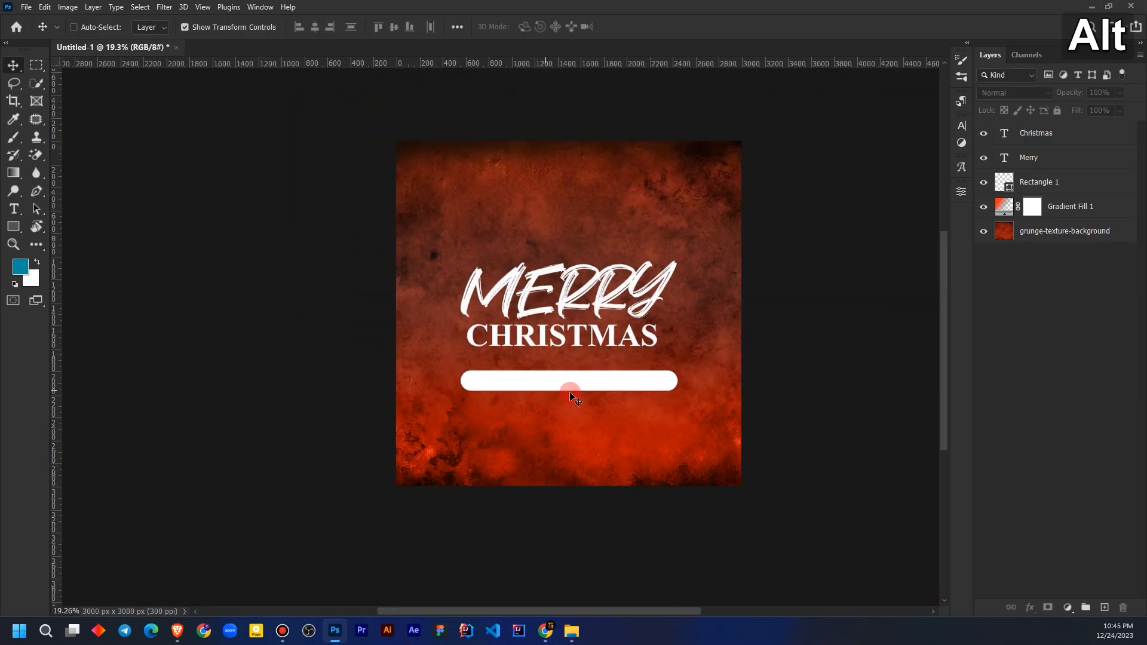
{"action": "scroll", "coordinate": [602, 394], "scroll_direction": "up", "scroll_amount": 5}
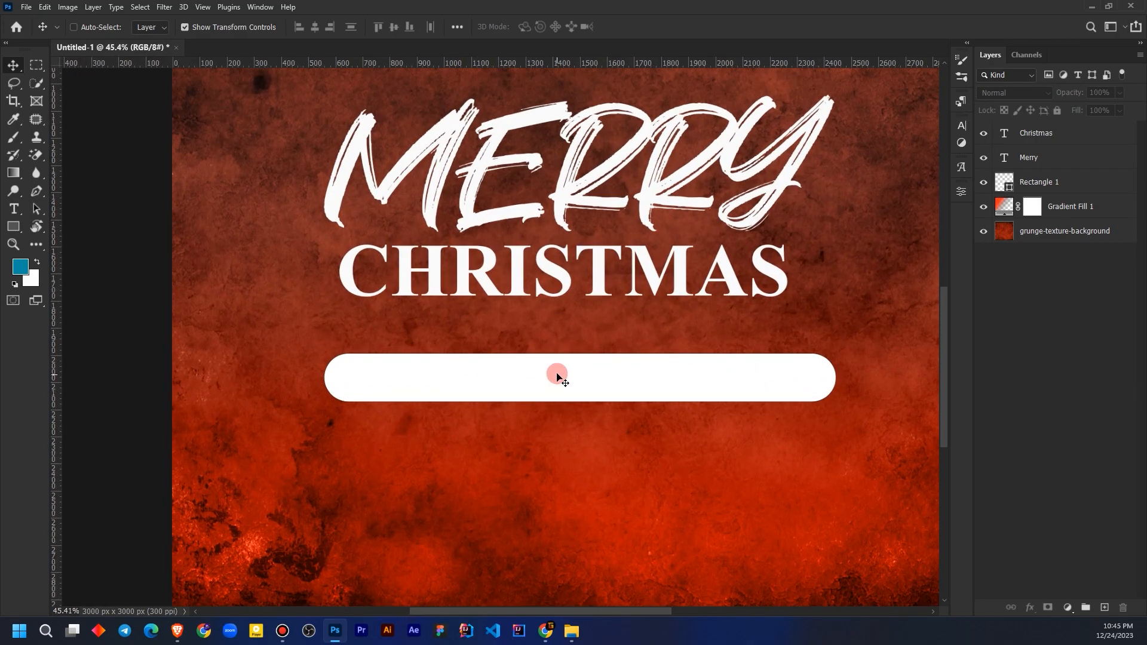
{"action": "scroll", "coordinate": [591, 405], "scroll_direction": "down", "scroll_amount": 1}
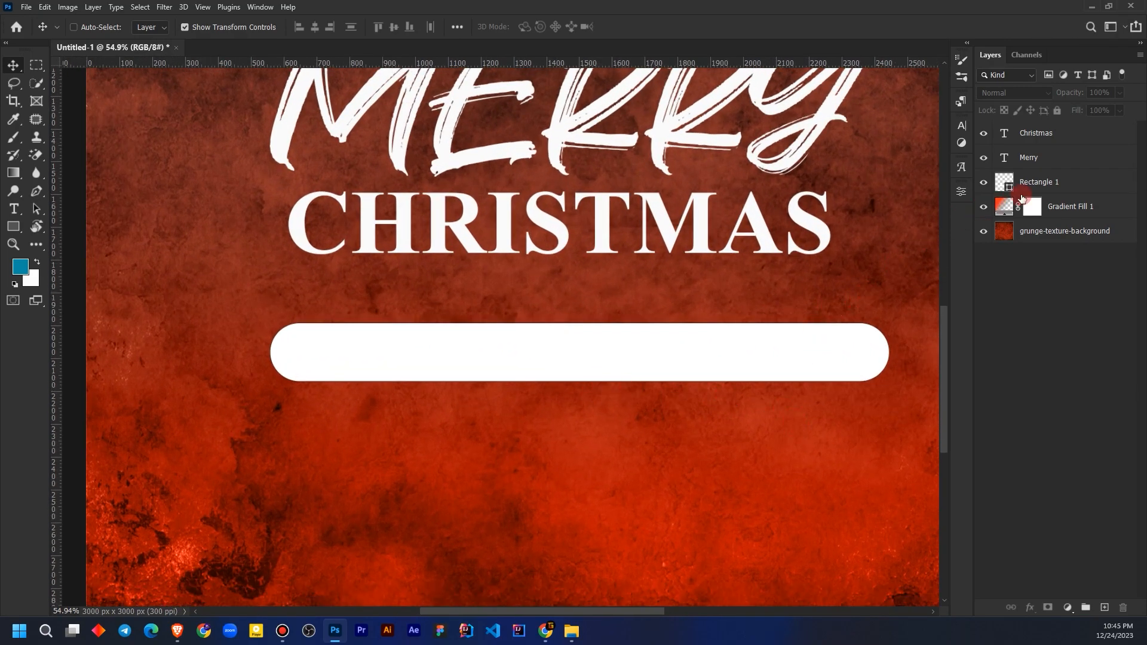
{"action": "left_click", "coordinate": [1054, 192]}
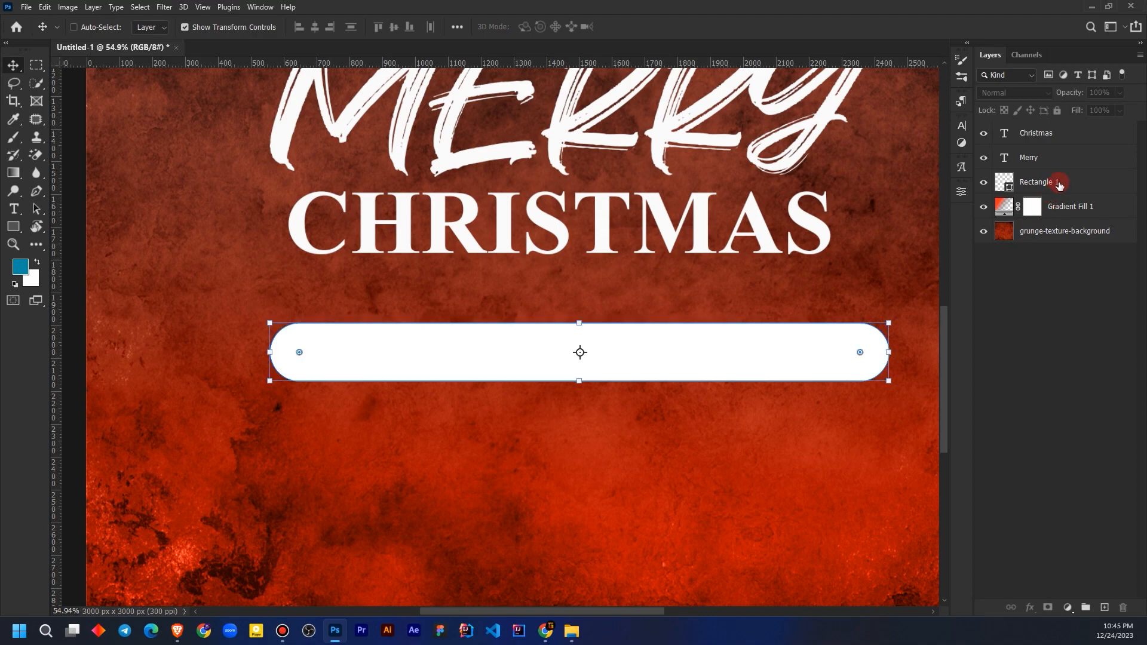
{"action": "left_click", "coordinate": [14, 209]}
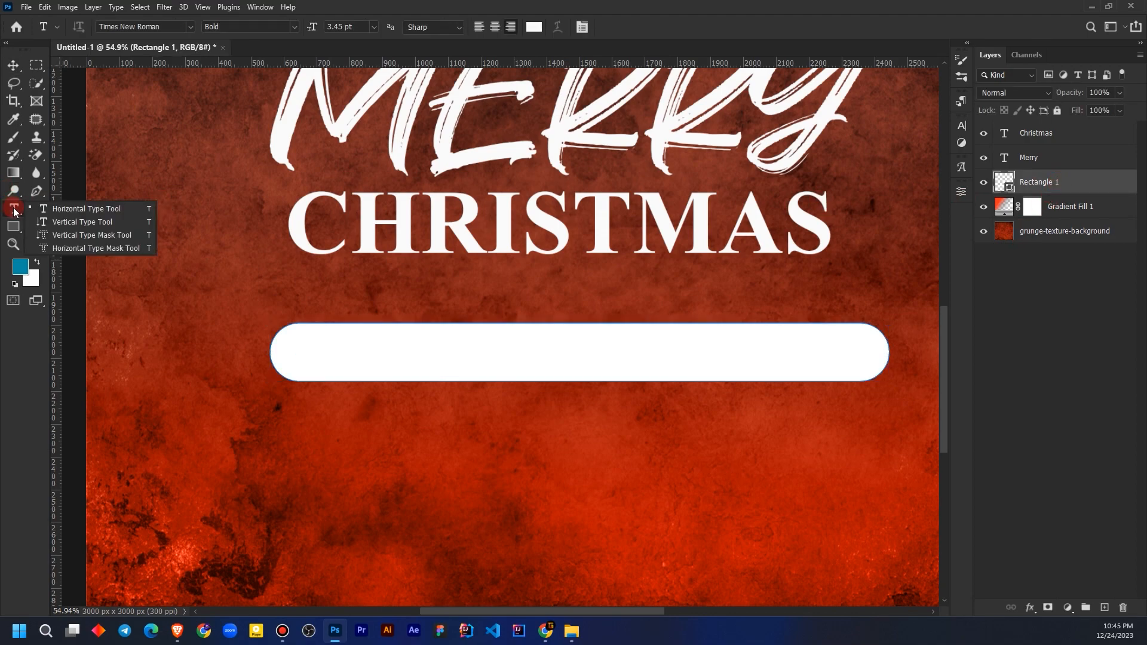
{"action": "left_click", "coordinate": [78, 208]}
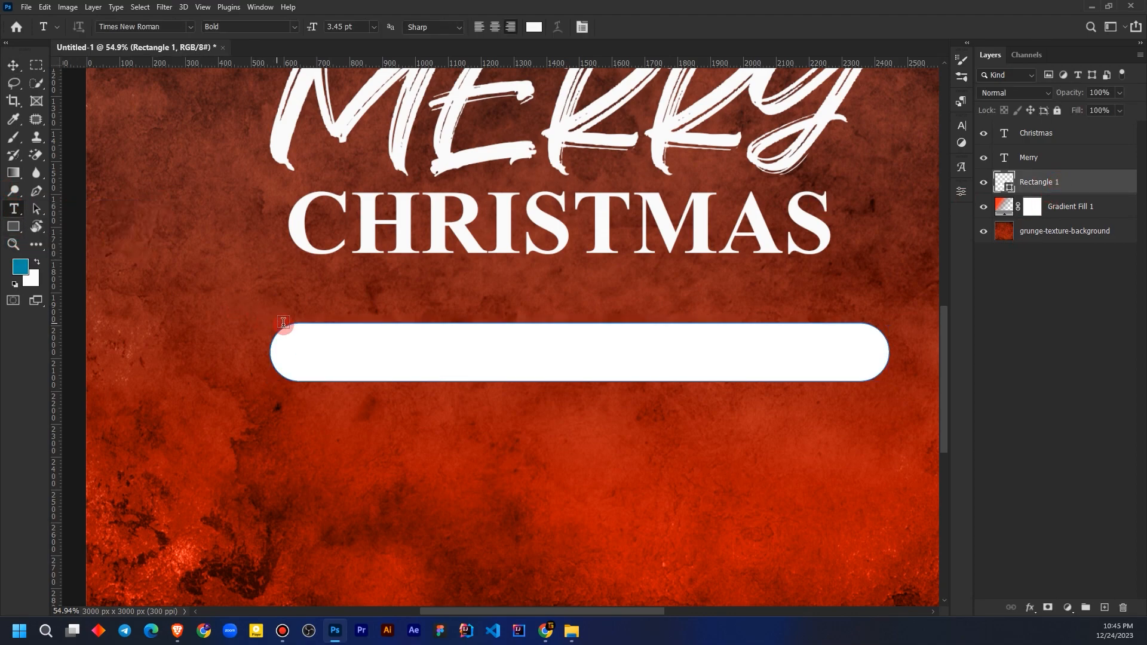
{"action": "left_click", "coordinate": [356, 358]}
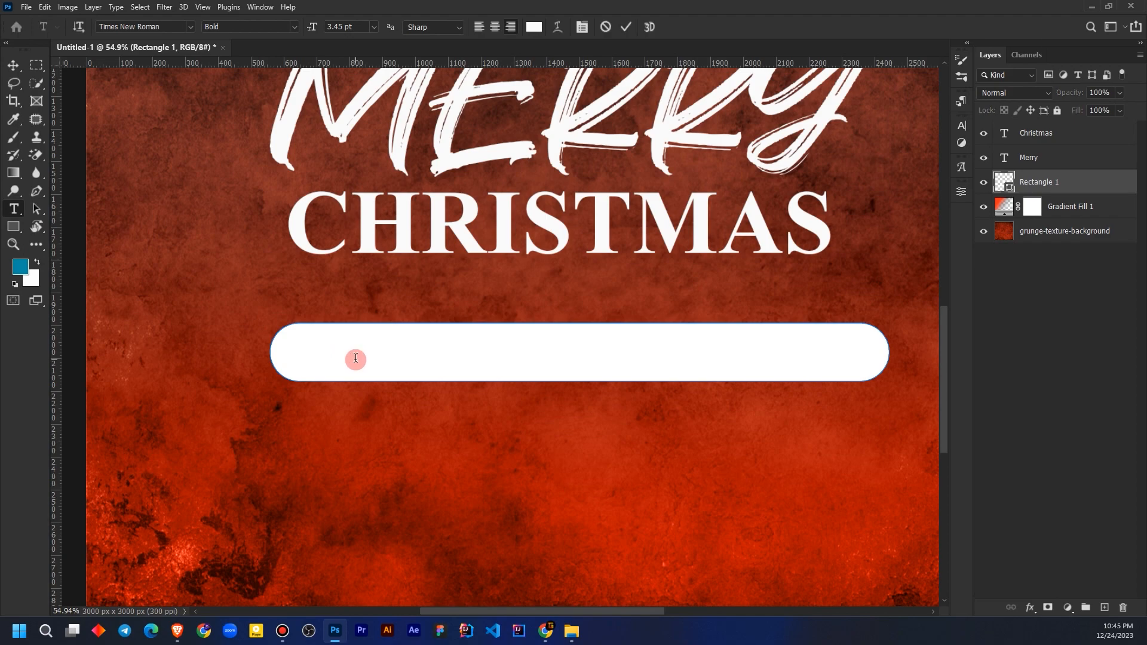
{"action": "left_click", "coordinate": [1041, 345]}
{"action": "left_click_drag", "start_coordinate": [1052, 181], "coordinate": [1131, 611]}
Add a new empty layer above the Christmas text layer.
{"action": "left_click", "coordinate": [24, 213]}
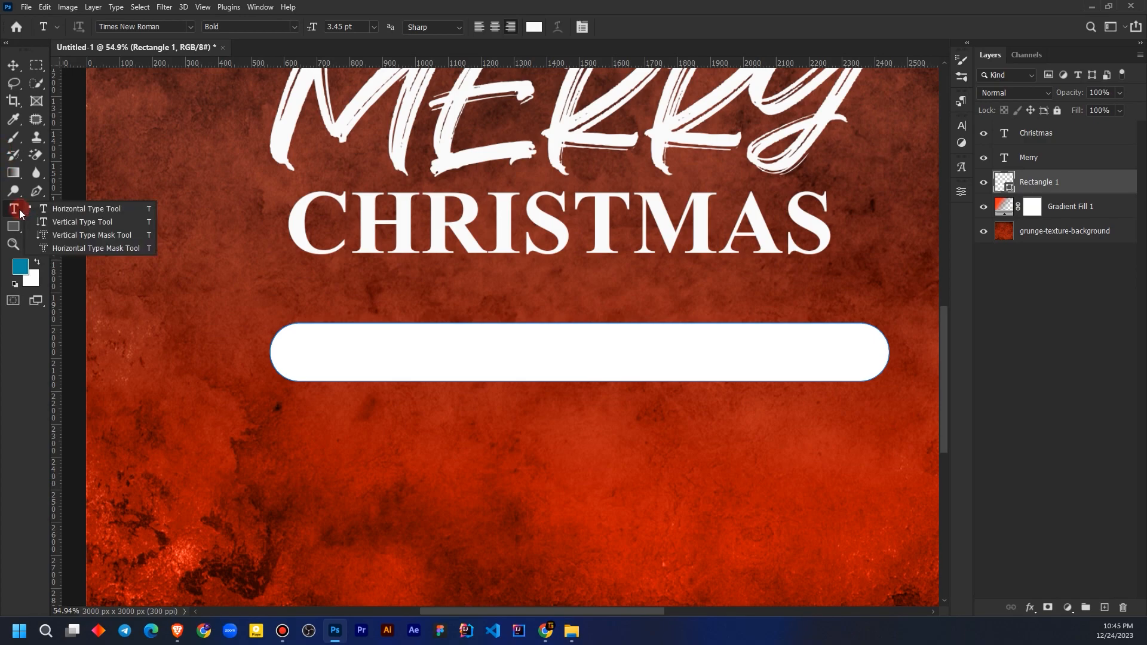
{"action": "left_click", "coordinate": [1046, 146]}
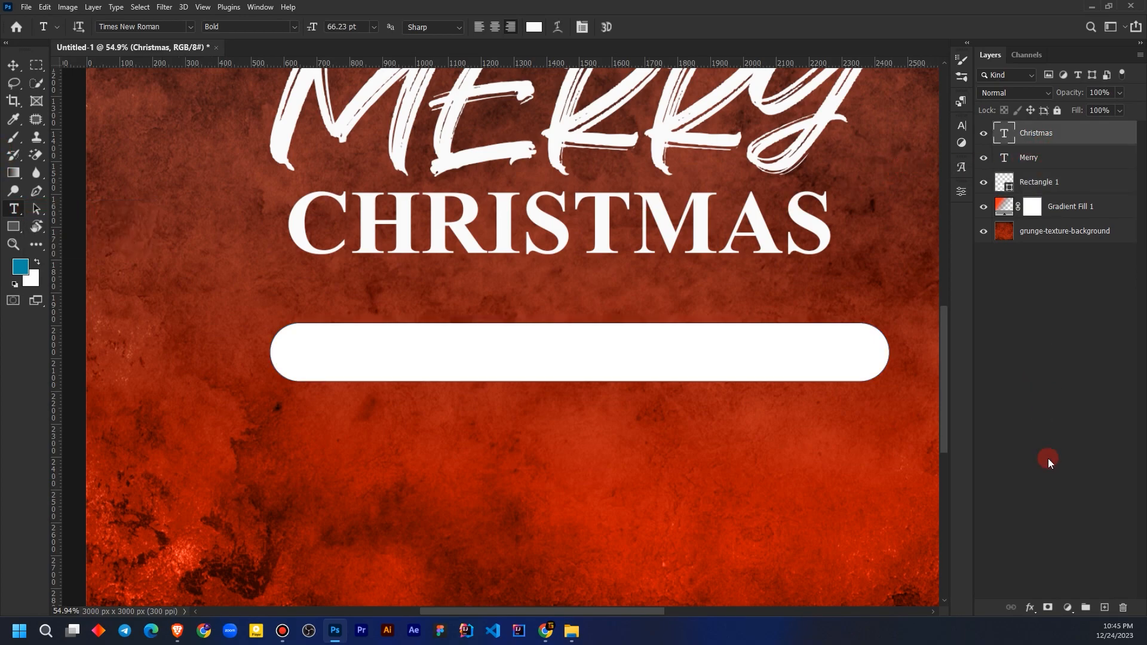
{"action": "left_click", "coordinate": [1105, 607]}
Add the horizontal text "And a Happy new year" over the white pill shape and commit it.
{"action": "left_click", "coordinate": [386, 351]}
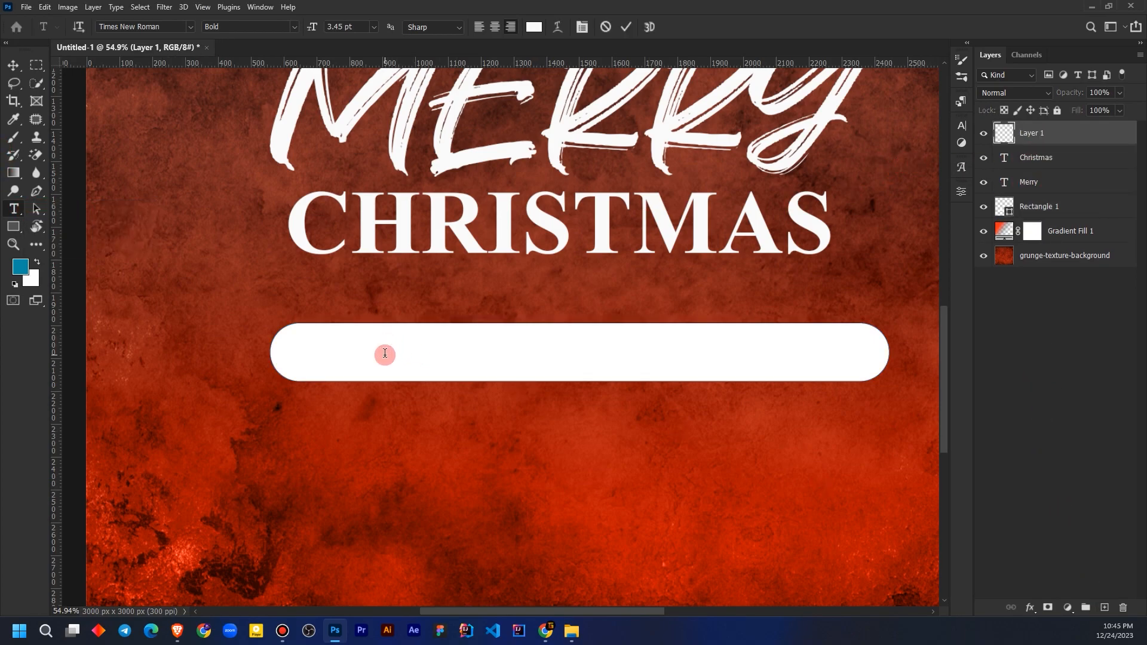
{"action": "key", "text": "shift"}
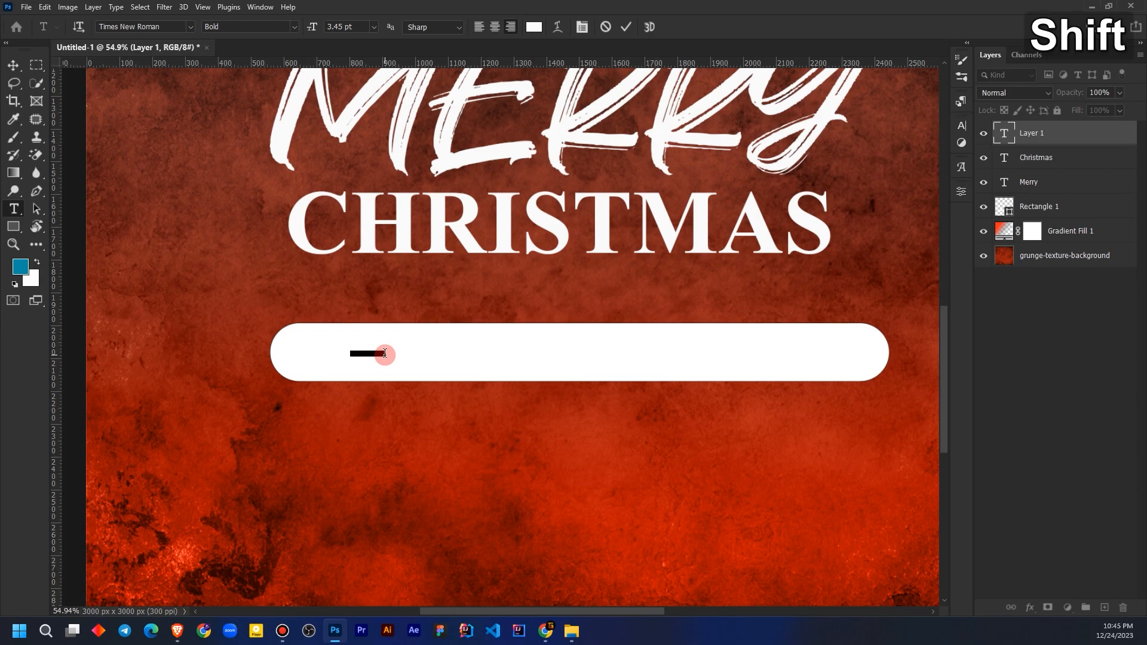
{"action": "key", "text": "shift+a"}
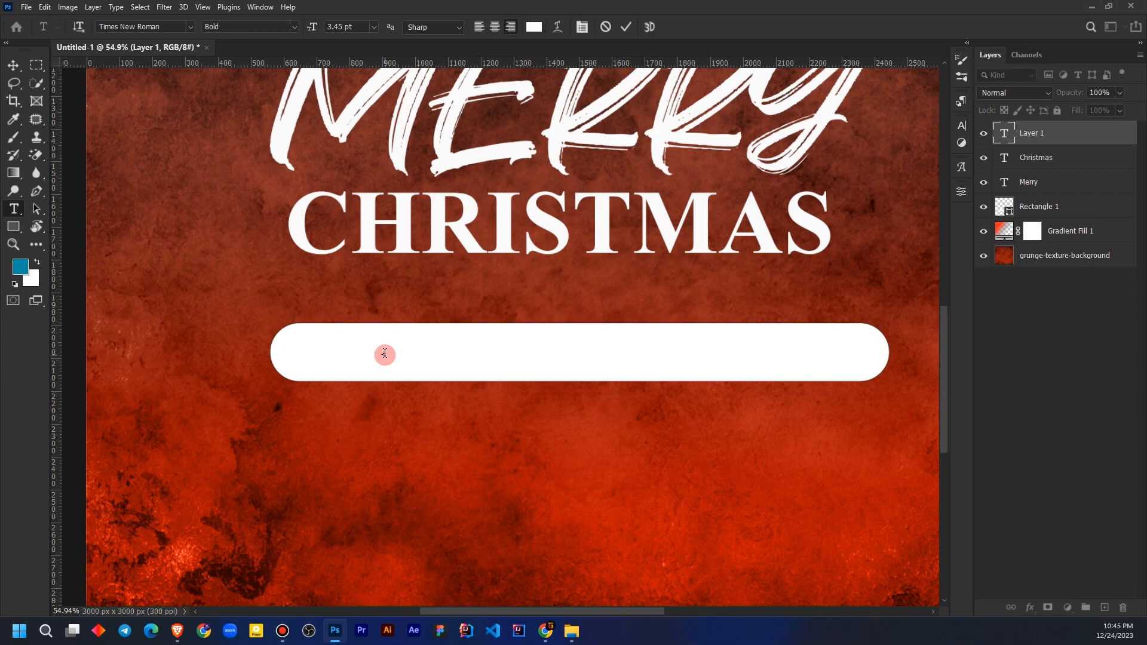
{"action": "type", "text": "nd"}
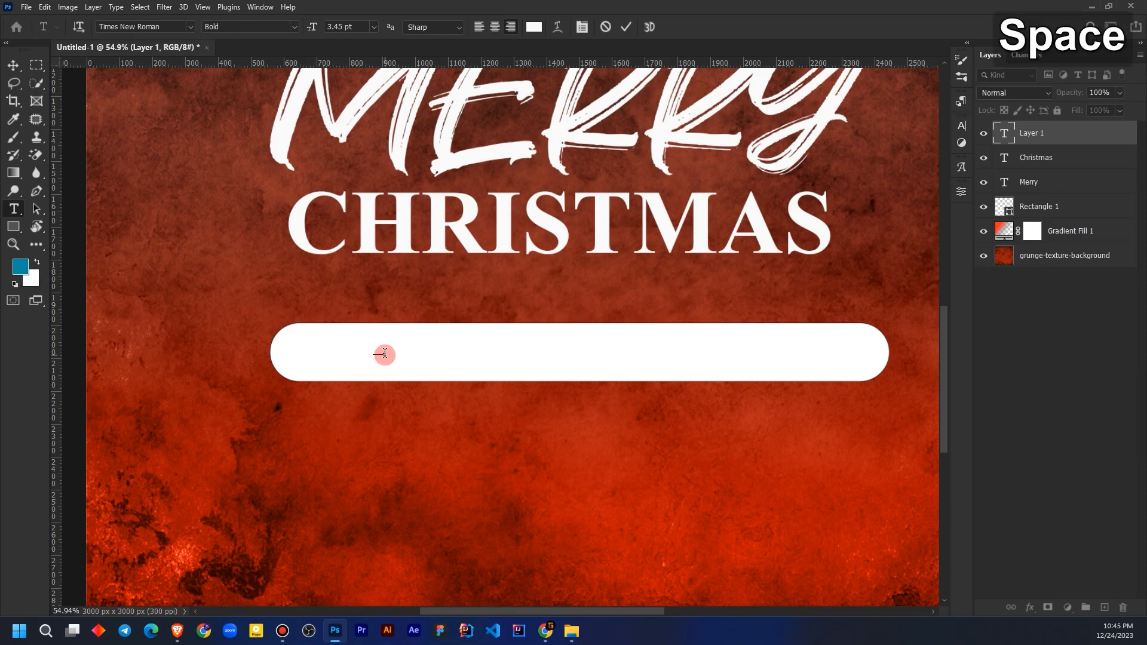
{"action": "type", "text": " a H"}
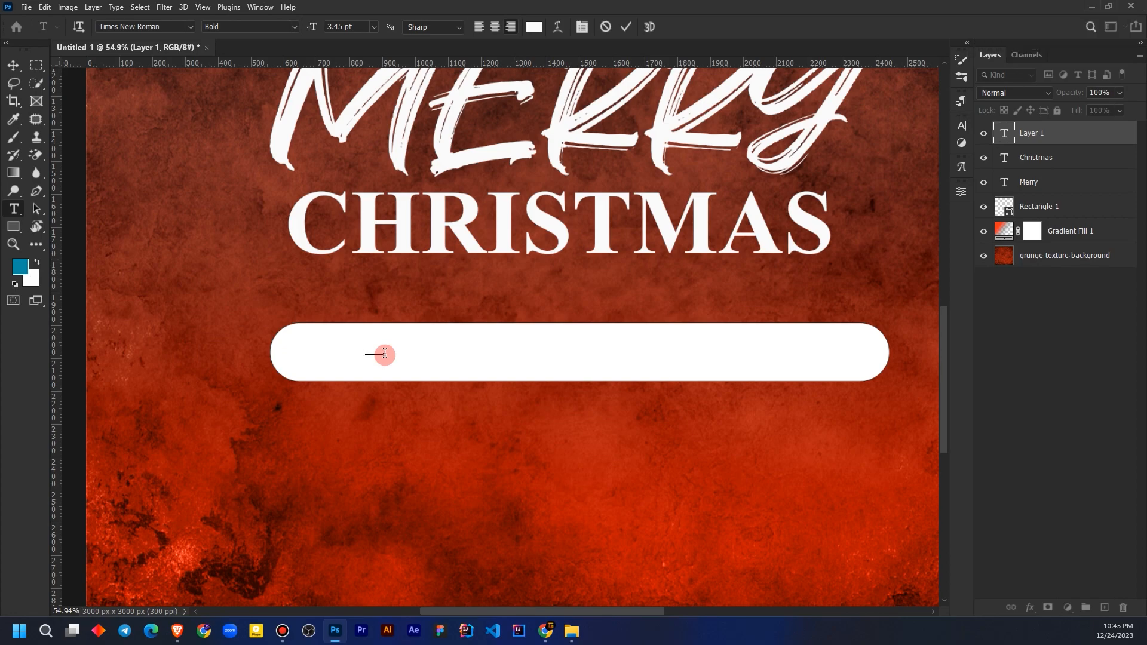
{"action": "type", "text": "appy"}
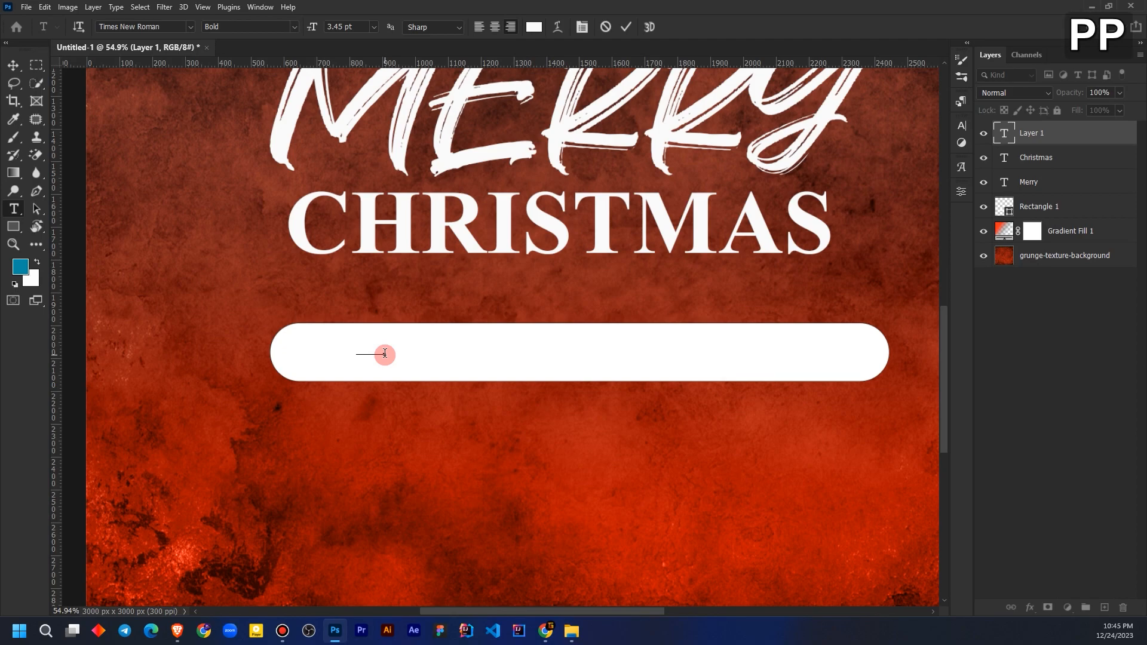
{"action": "key", "text": "shift"}
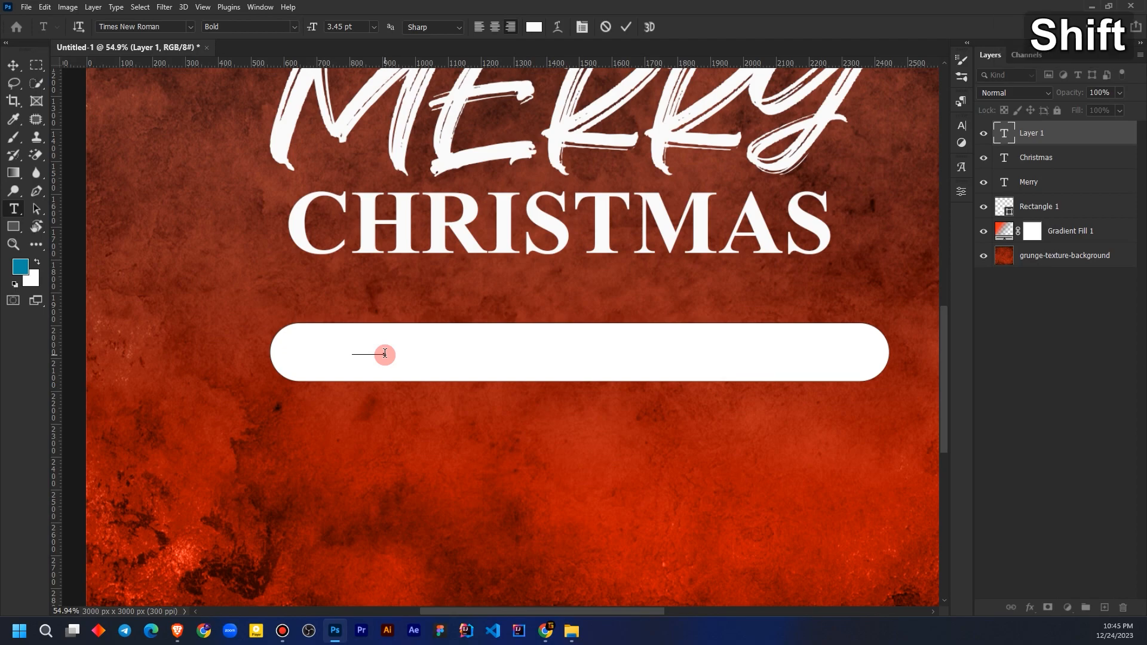
{"action": "type", "text": "NEW YEAR"}
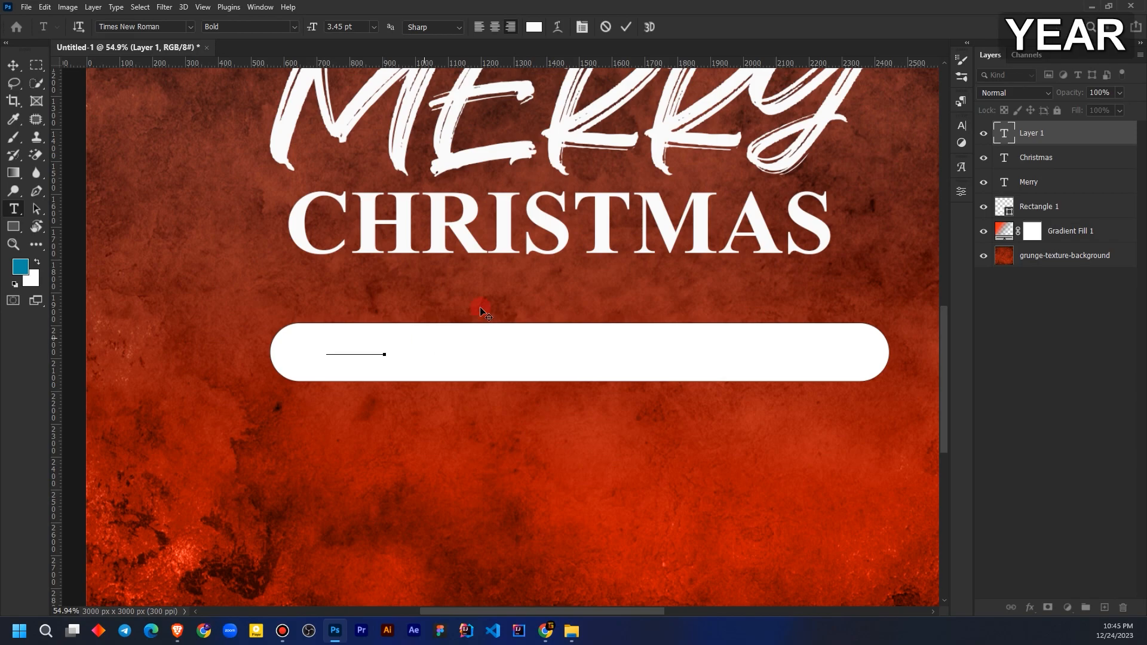
{"action": "left_click", "coordinate": [994, 329]}
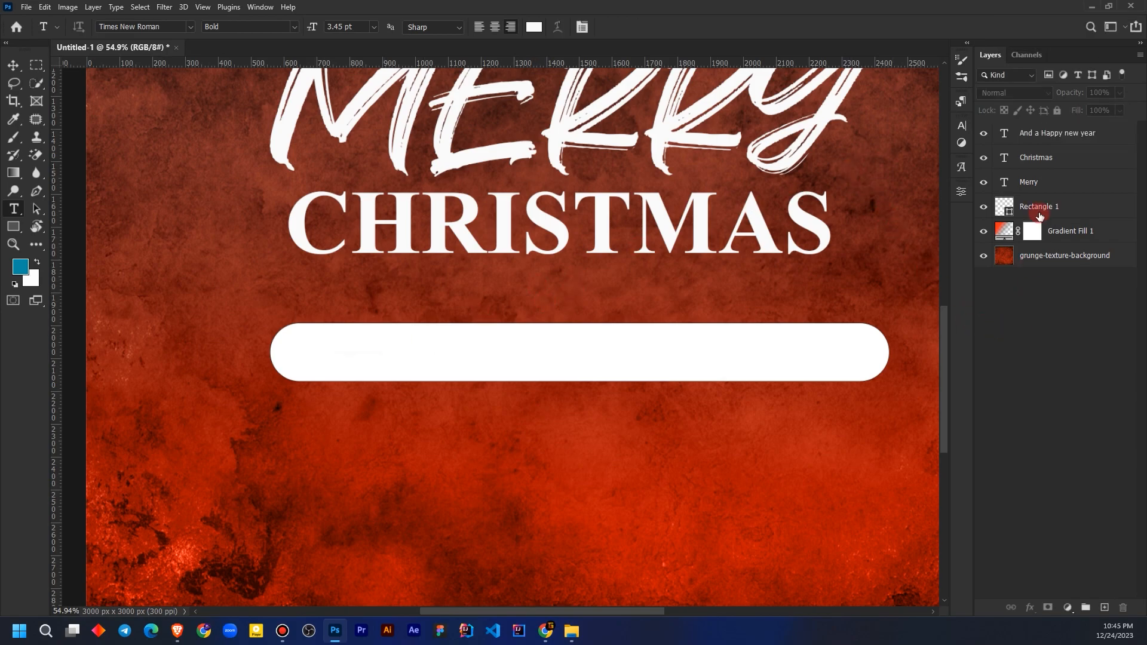
Scale the "And a Happy new year" text proportionally to about 642% and place it inside the white pill.
{"action": "left_click", "coordinate": [1054, 137]}
{"action": "left_click", "coordinate": [14, 63]}
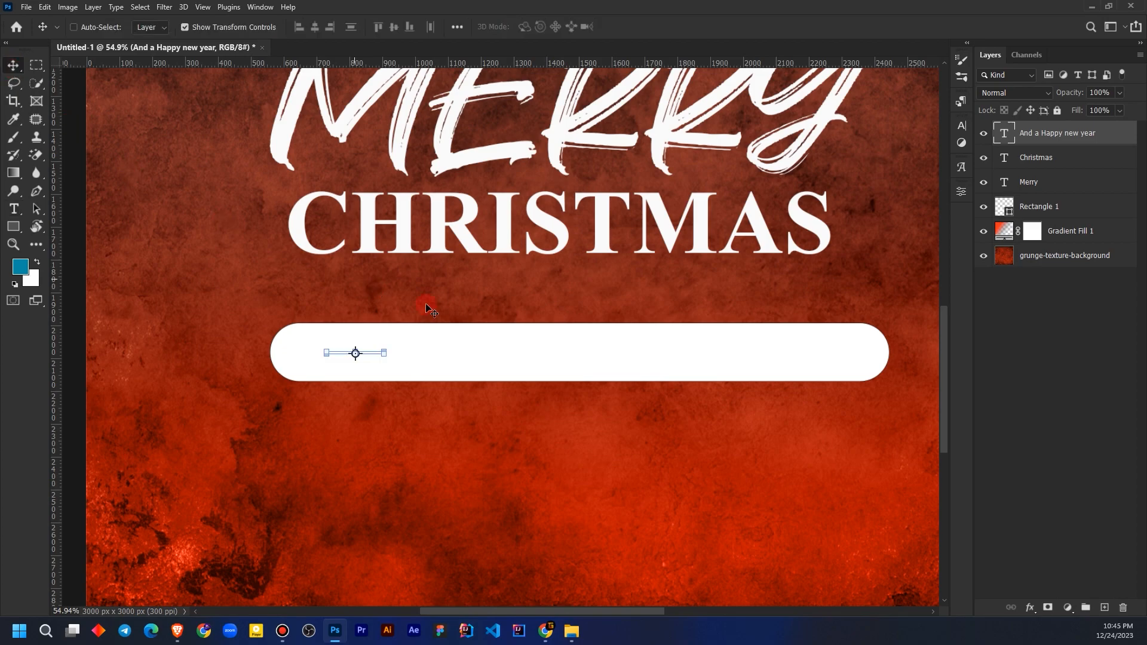
{"action": "left_click_drag", "start_coordinate": [385, 357], "coordinate": [805, 459]}
{"action": "left_click_drag", "start_coordinate": [709, 379], "coordinate": [704, 354]}
{"action": "left_click_drag", "start_coordinate": [573, 335], "coordinate": [622, 350]}
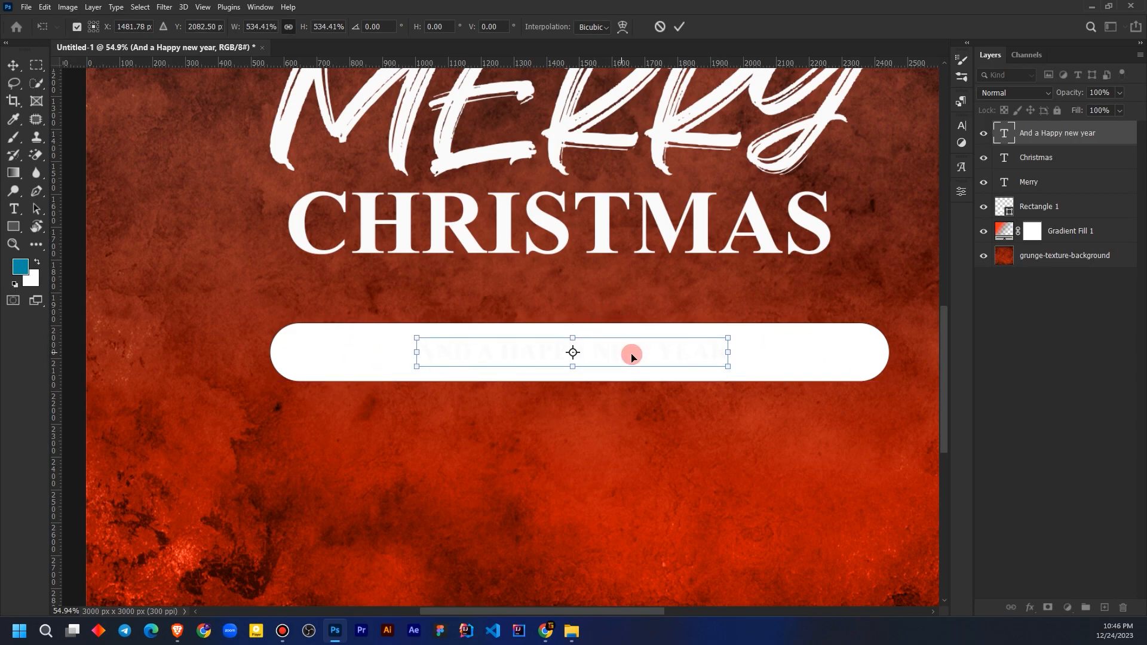
{"action": "left_click_drag", "start_coordinate": [764, 353], "coordinate": [803, 352]}
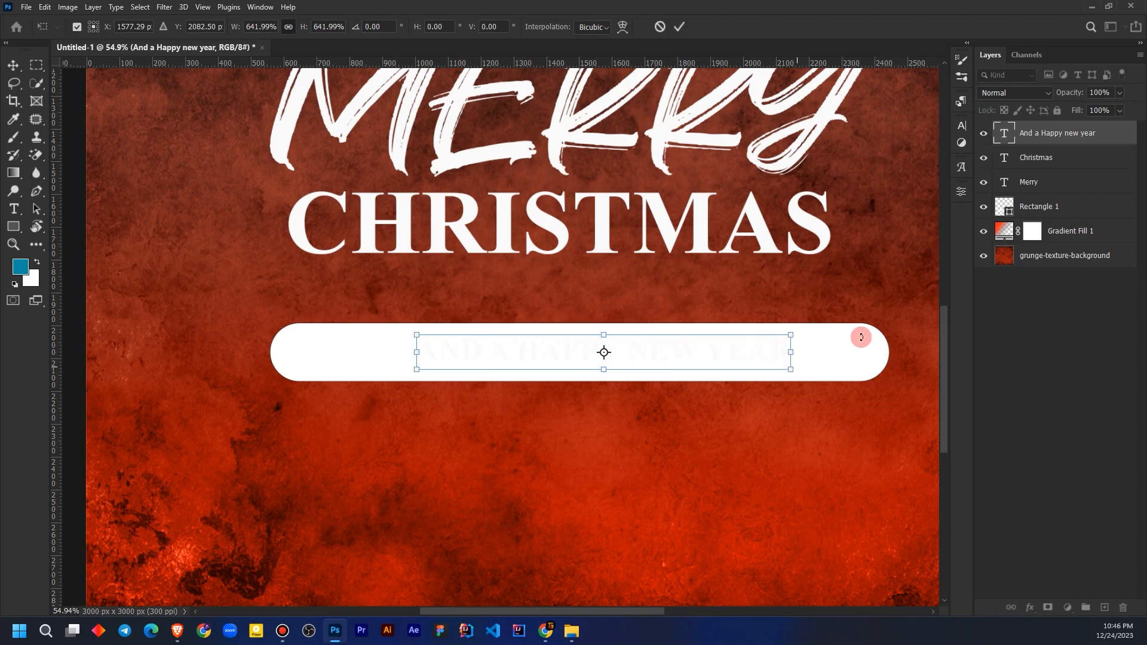
{"action": "left_click", "coordinate": [1070, 352]}
Set the greeting text's font to Russo One and its color to the red #aa200d sampled from the background below the pill.
{"action": "left_click", "coordinate": [1039, 144]}
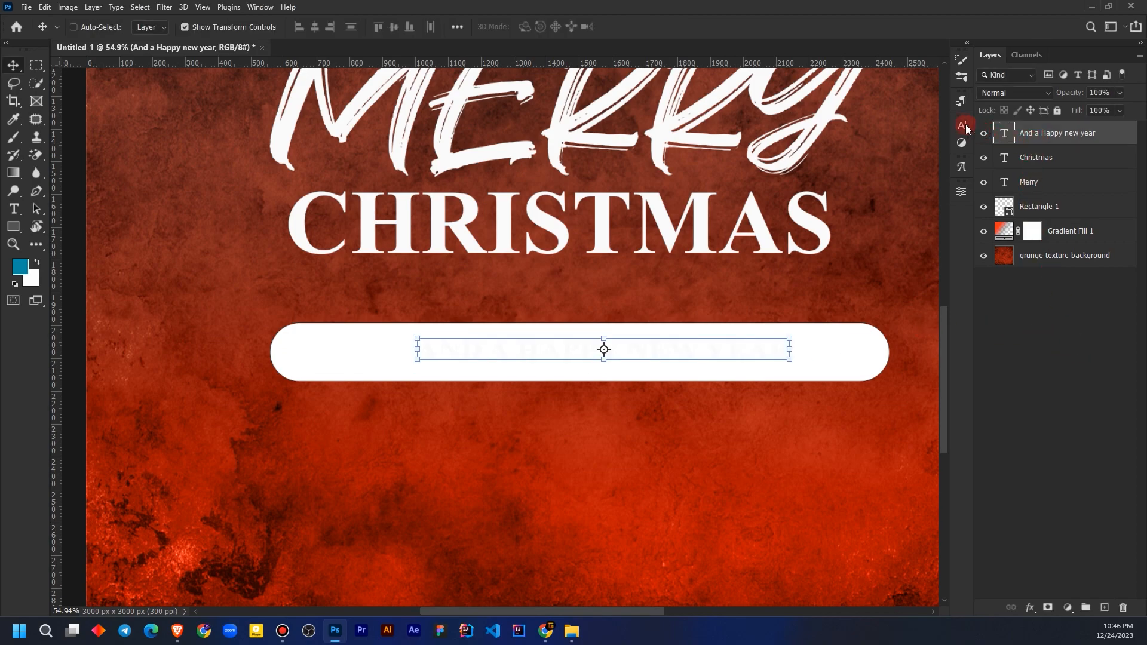
{"action": "left_click", "coordinate": [961, 125]}
{"action": "left_click", "coordinate": [870, 145]}
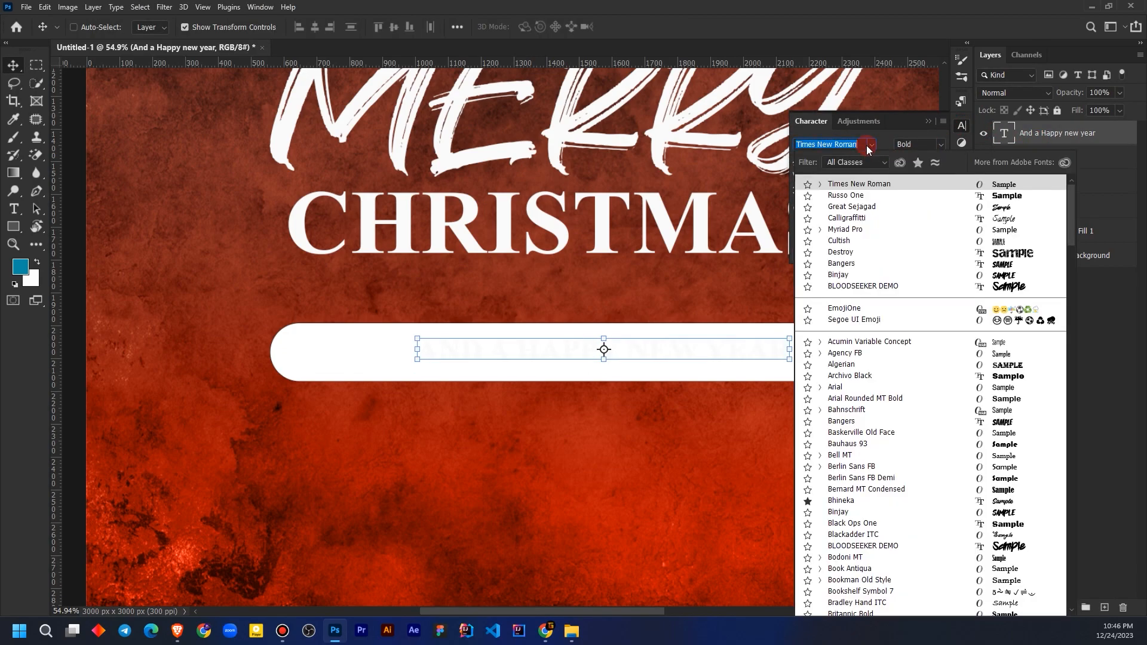
{"action": "left_click", "coordinate": [881, 197]}
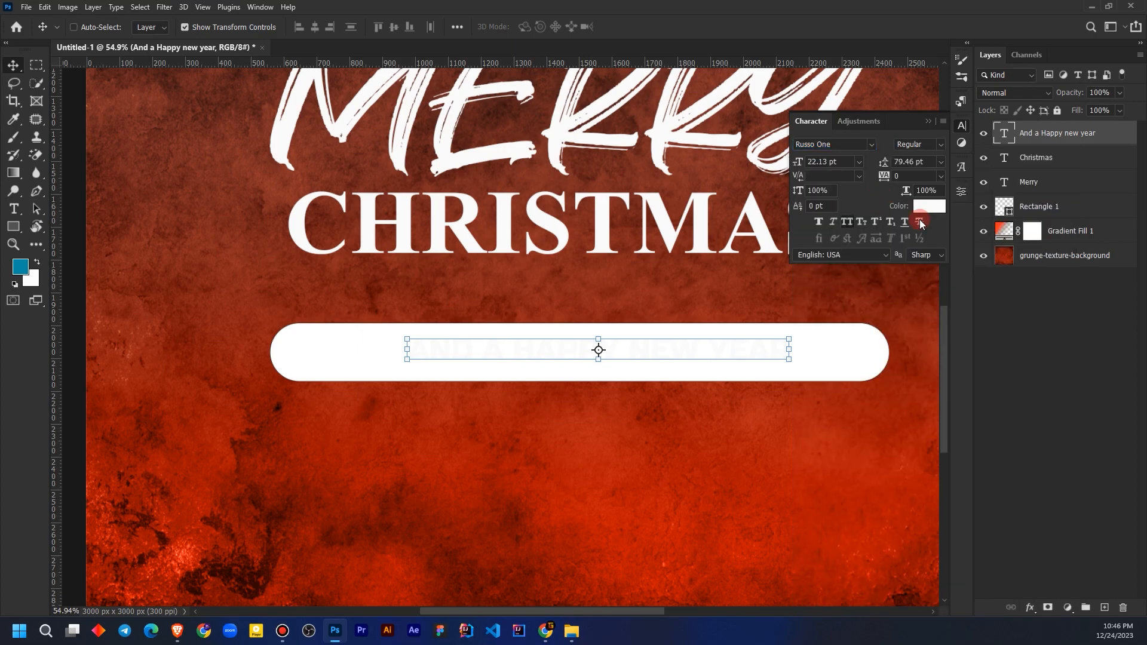
{"action": "left_click", "coordinate": [927, 208]}
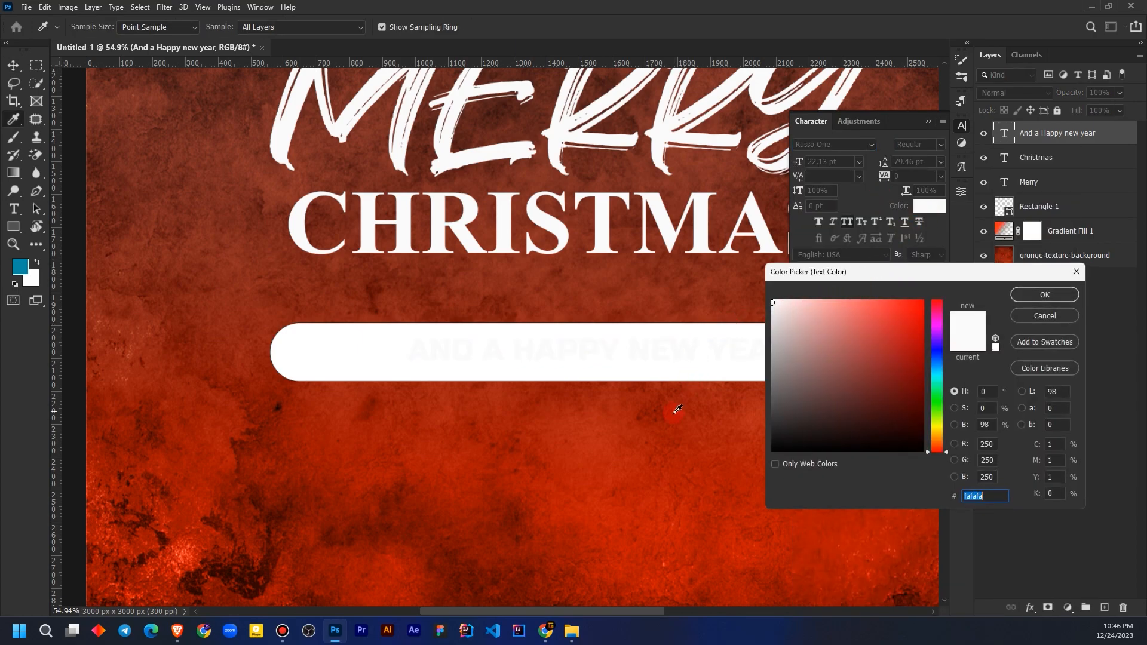
{"action": "left_click", "coordinate": [628, 422]}
{"action": "left_click", "coordinate": [1020, 301]}
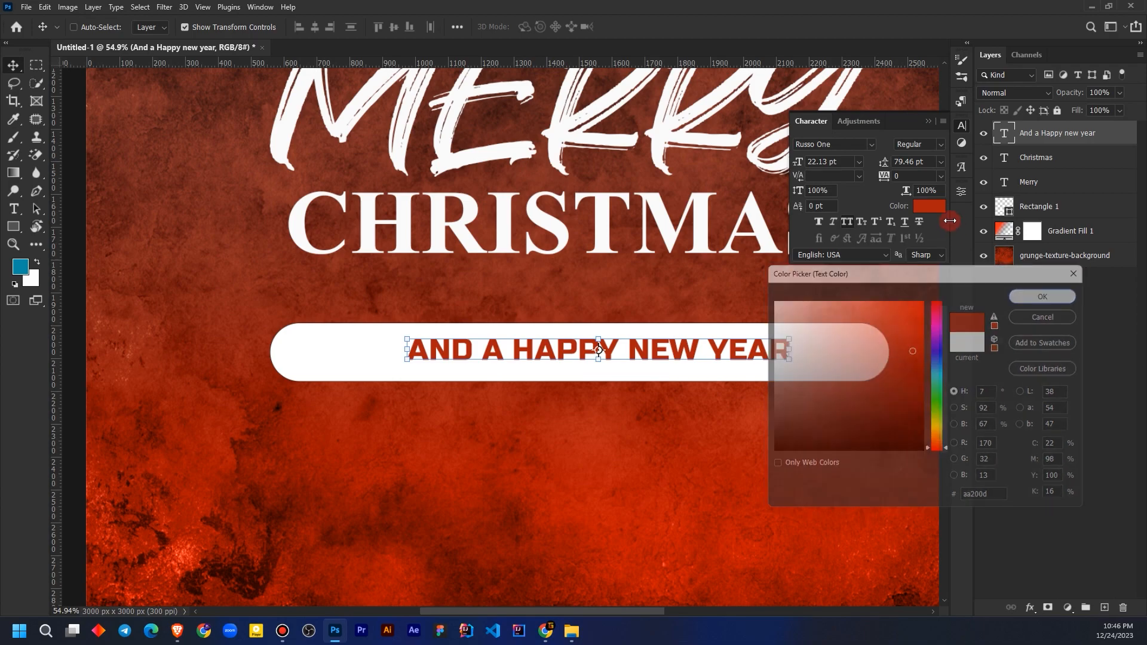
{"action": "left_click", "coordinate": [928, 122]}
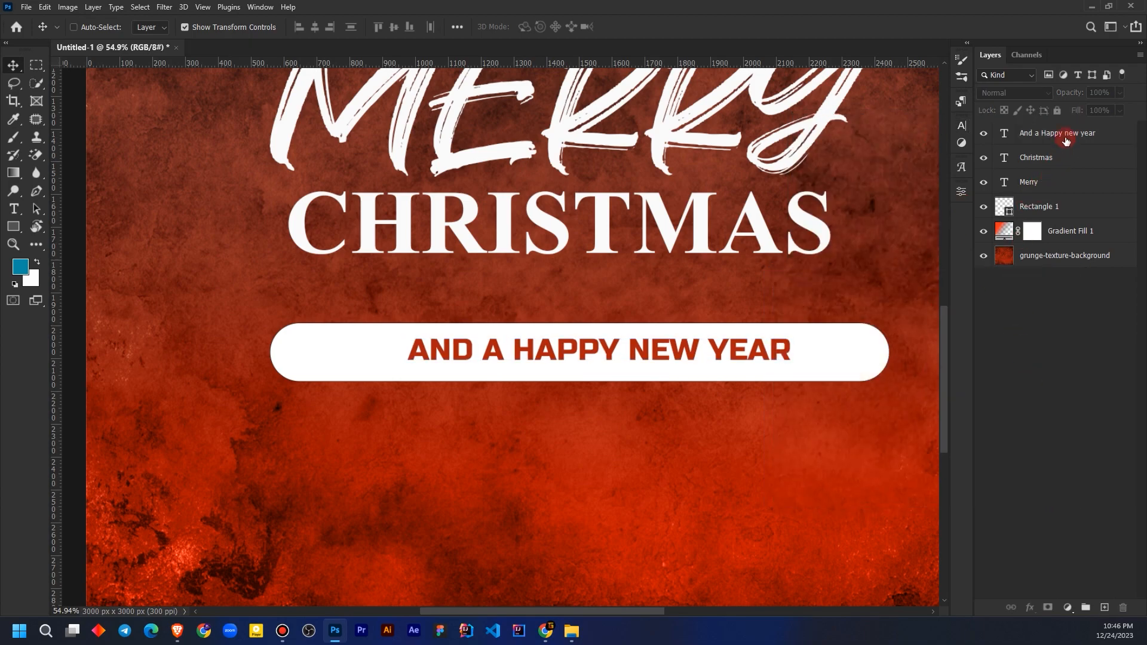
Center the greeting text in the pill and scale it proportionally to about 121%.
{"action": "left_click", "coordinate": [701, 354]}
{"action": "left_click_drag", "start_coordinate": [702, 355], "coordinate": [676, 357]}
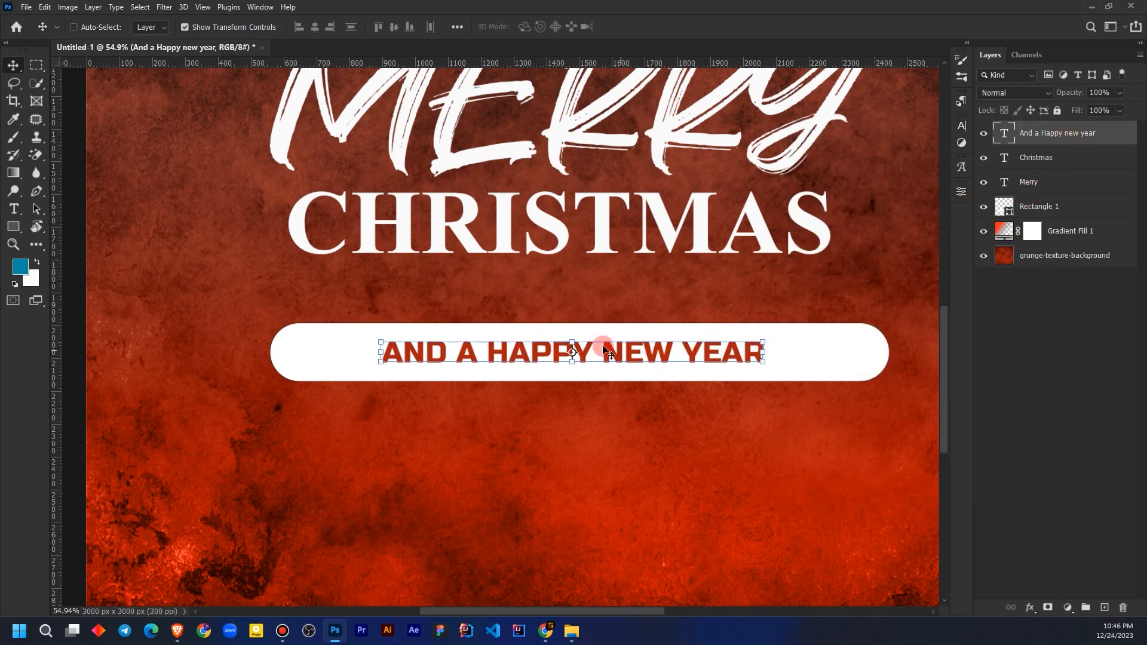
{"action": "left_click_drag", "start_coordinate": [572, 344], "coordinate": [626, 357]}
{"action": "left_click_drag", "start_coordinate": [711, 361], "coordinate": [712, 353]}
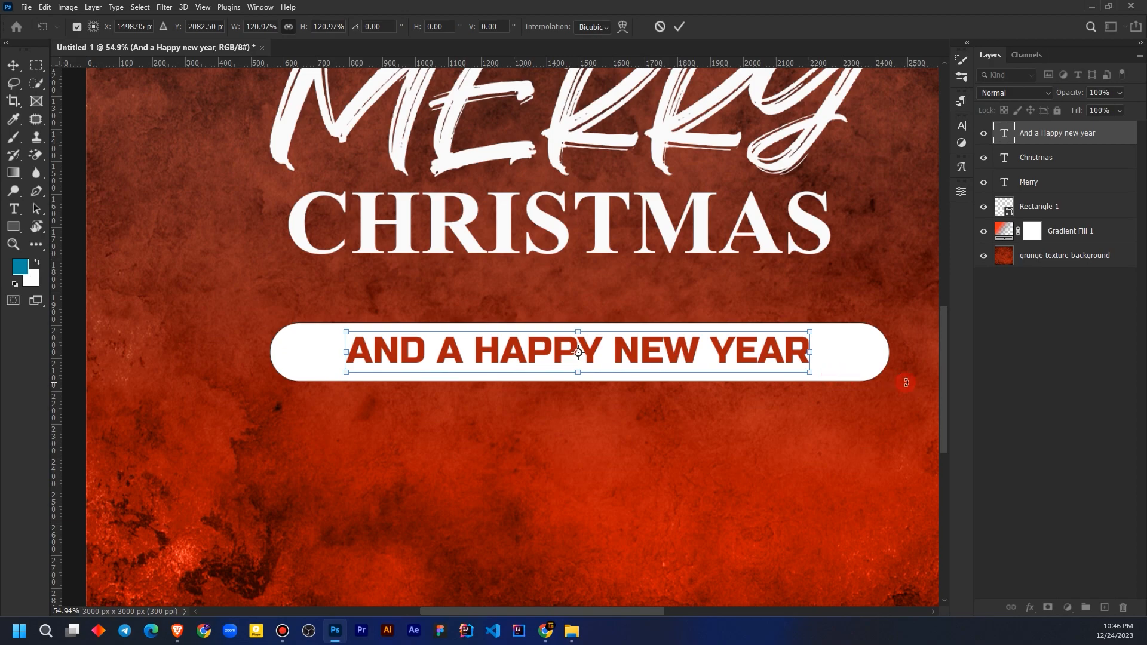
Nudge the enlarged greeting text down about 15 px within the pill and commit the transform.
{"action": "key", "text": "Down"}
{"action": "key", "text": "Down"}
{"action": "key", "text": "Down"}
{"action": "key", "text": "Down"}
{"action": "key", "text": "Down"}
{"action": "key", "text": "Down"}
{"action": "key", "text": "Down"}
{"action": "key", "text": "Down"}
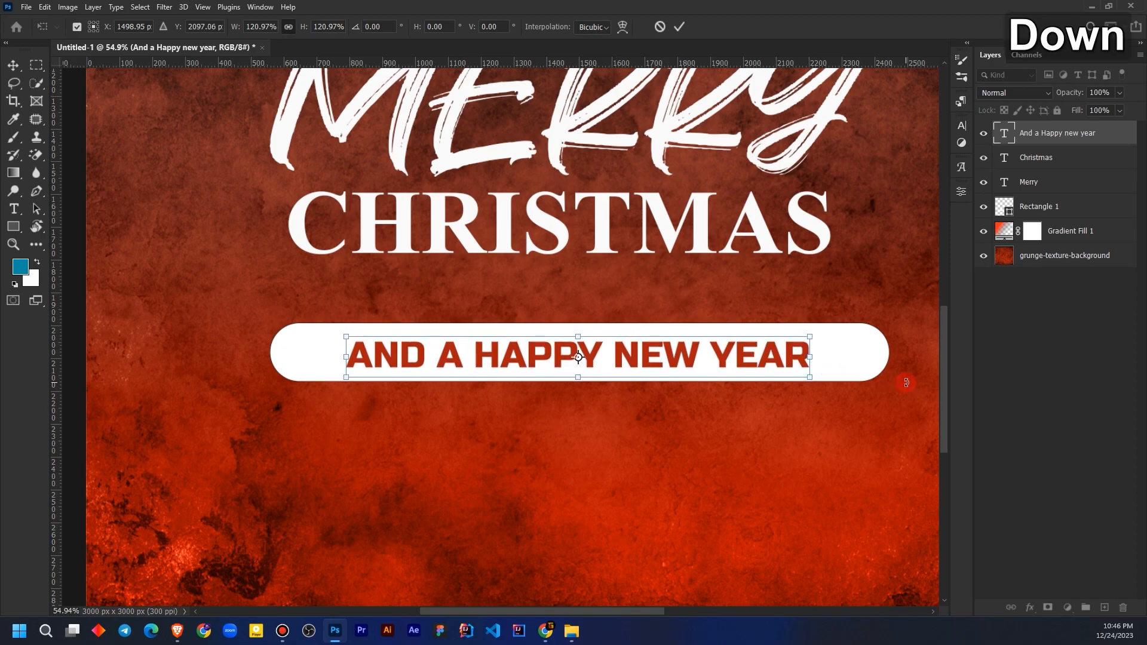
{"action": "left_click", "coordinate": [1069, 352]}
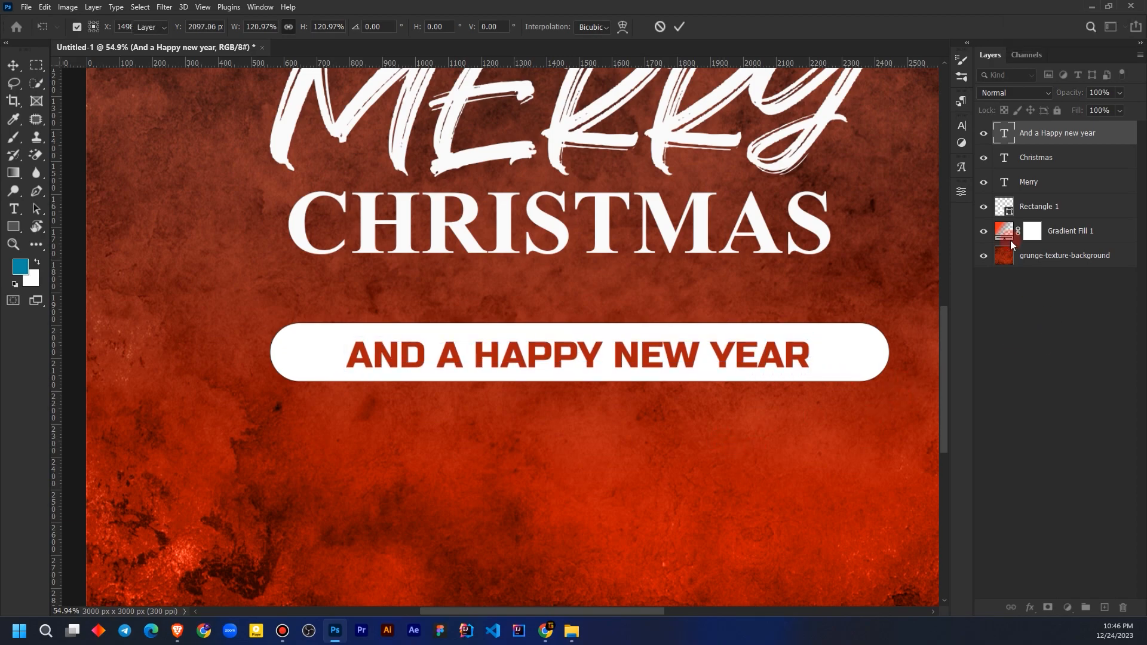
Set the tracking of the greeting text to 80.
{"action": "left_click", "coordinate": [1052, 135]}
{"action": "left_click", "coordinate": [961, 126]}
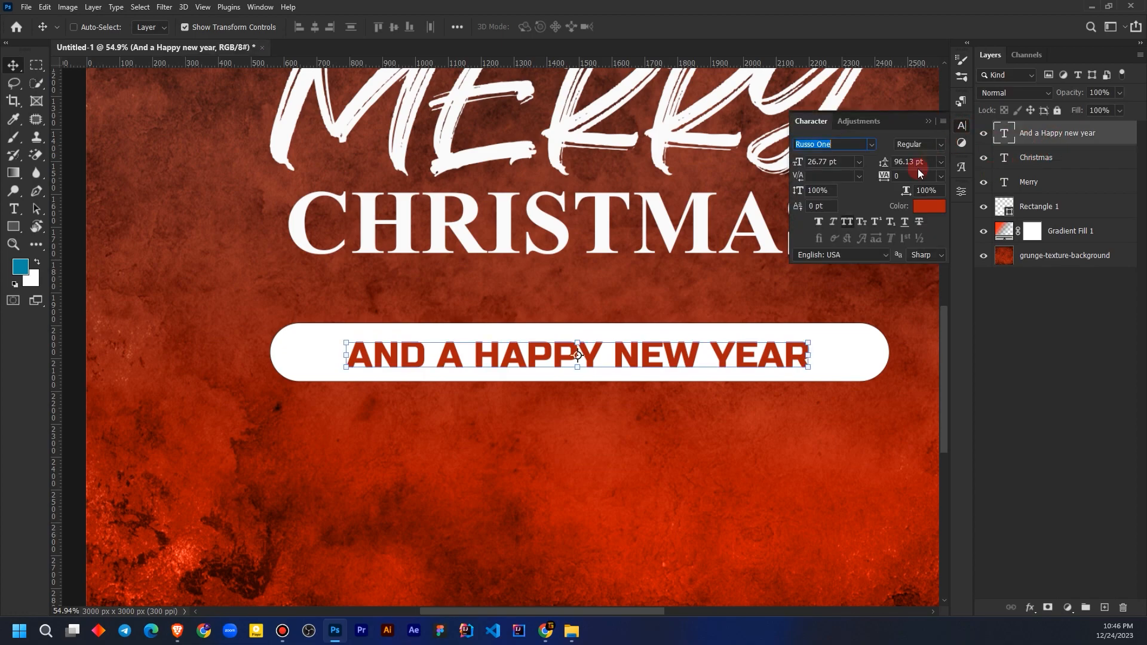
{"action": "left_click_drag", "start_coordinate": [886, 177], "coordinate": [887, 178]}
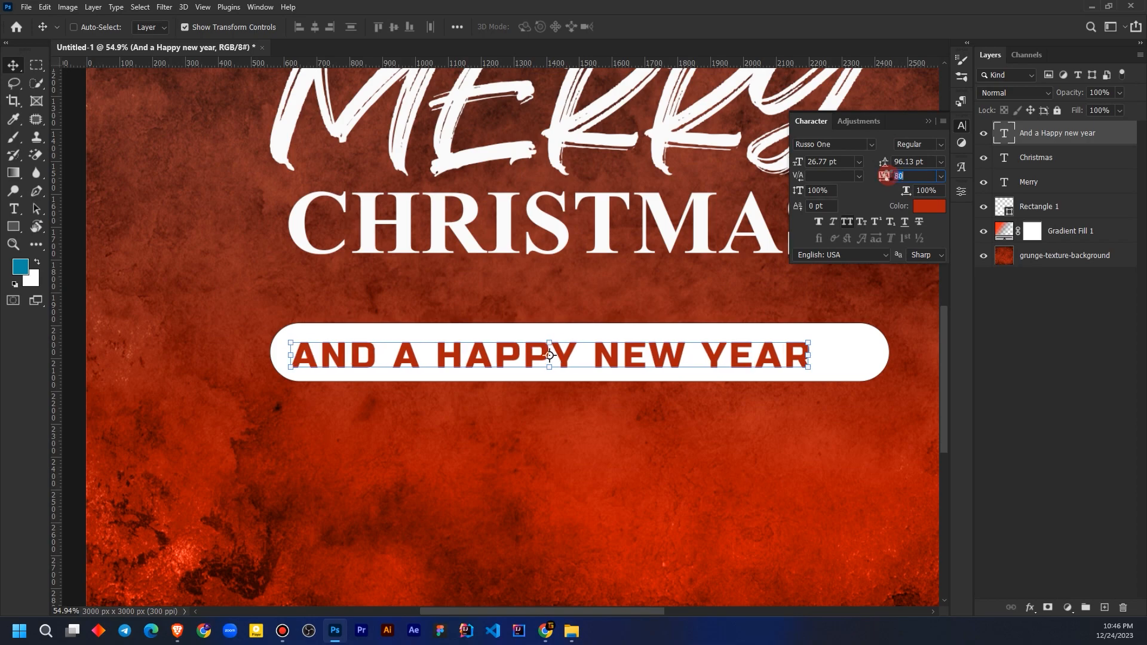
{"action": "left_click", "coordinate": [928, 123]}
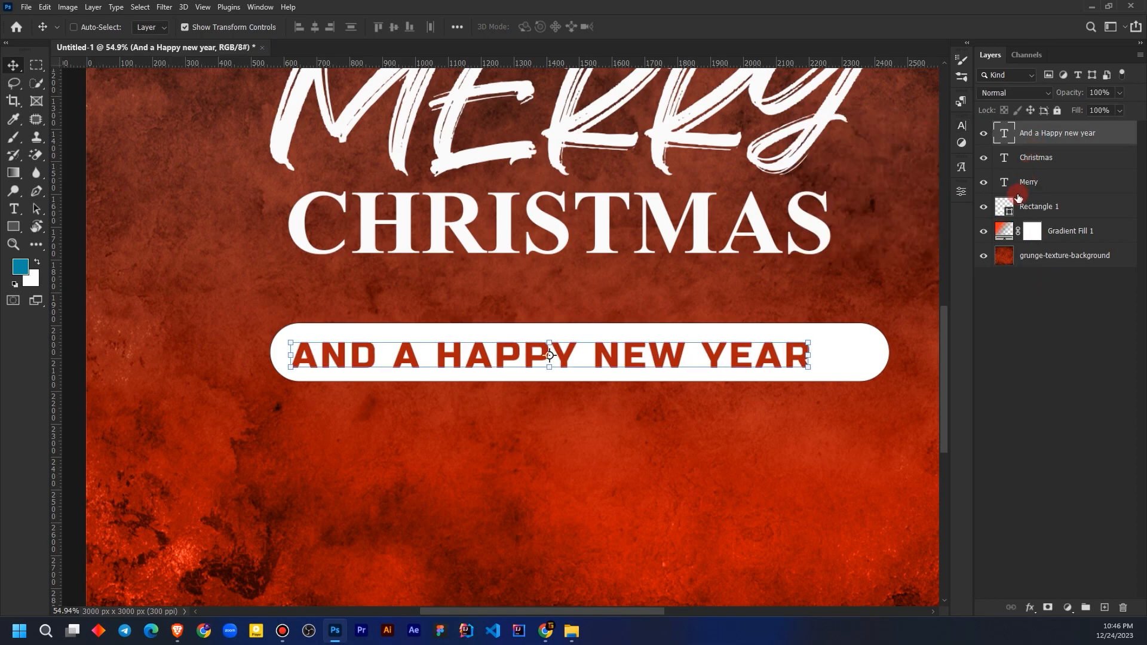
Align the greeting text's horizontal center to a selection loaded from the pill shape, and deselect.
{"action": "left_click", "coordinate": [1011, 207]}
{"action": "left_click", "coordinate": [1009, 207], "text": "ctrl"}
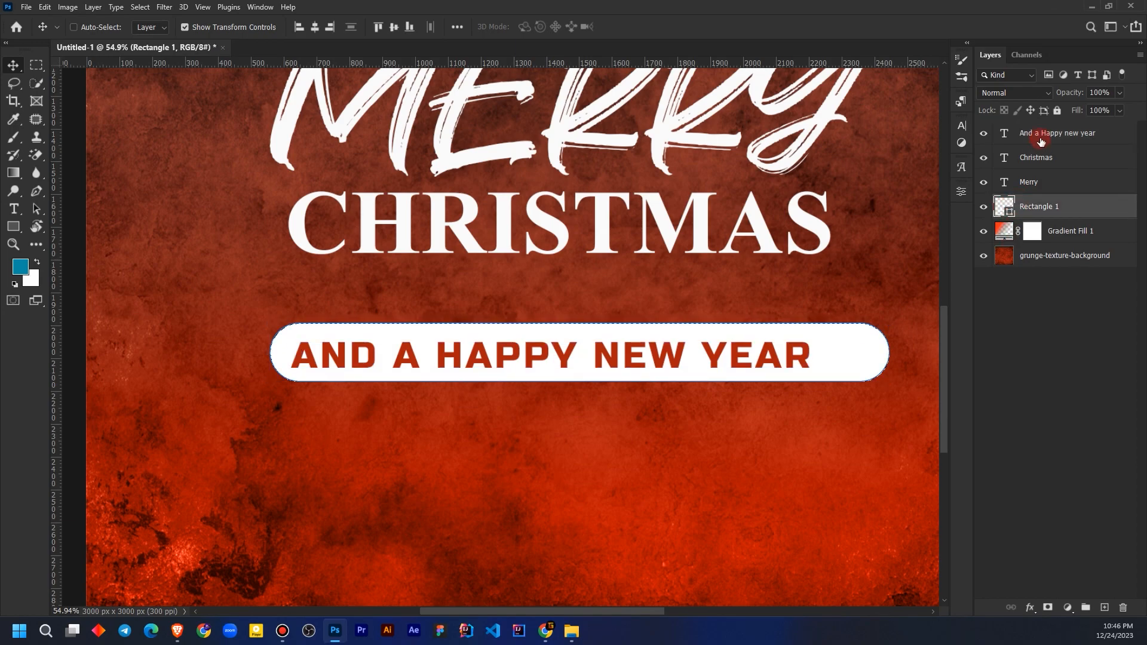
{"action": "left_click", "coordinate": [1015, 135]}
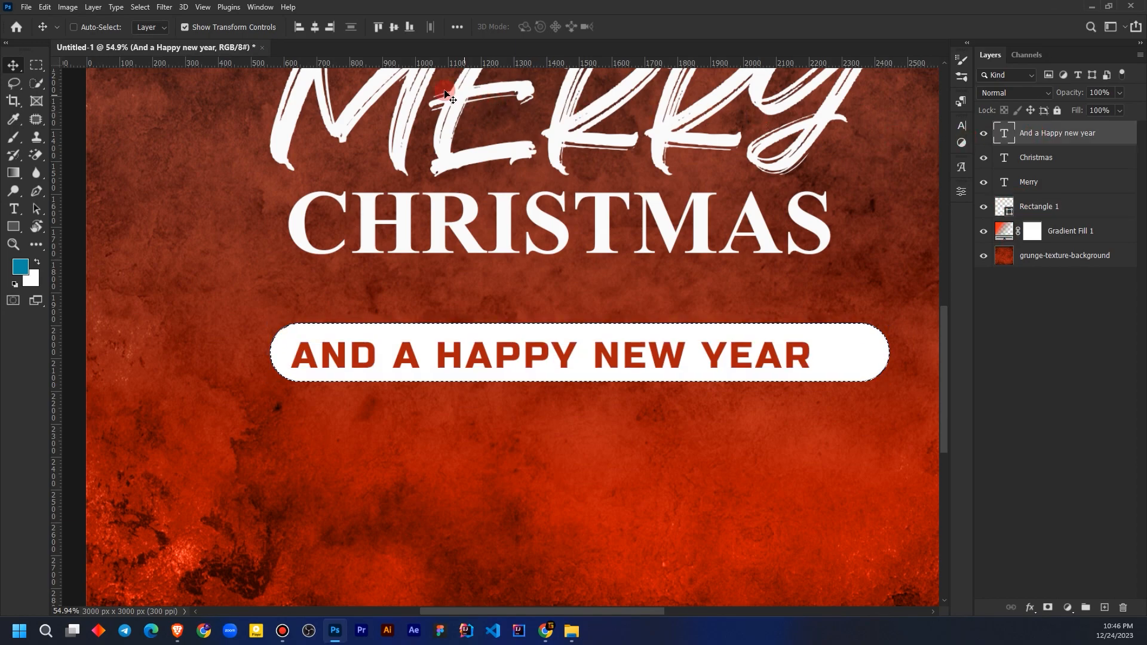
{"action": "left_click", "coordinate": [315, 27]}
{"action": "left_click", "coordinate": [1057, 402]}
{"action": "key", "text": "ctrl+d"}
Load the greeting text's outline as a selection, add it as a layer mask on Rectangle 1, and invert the mask.
{"action": "left_click", "coordinate": [1023, 136], "text": "ctrl"}
{"action": "left_click", "coordinate": [1009, 136], "text": "ctrl"}
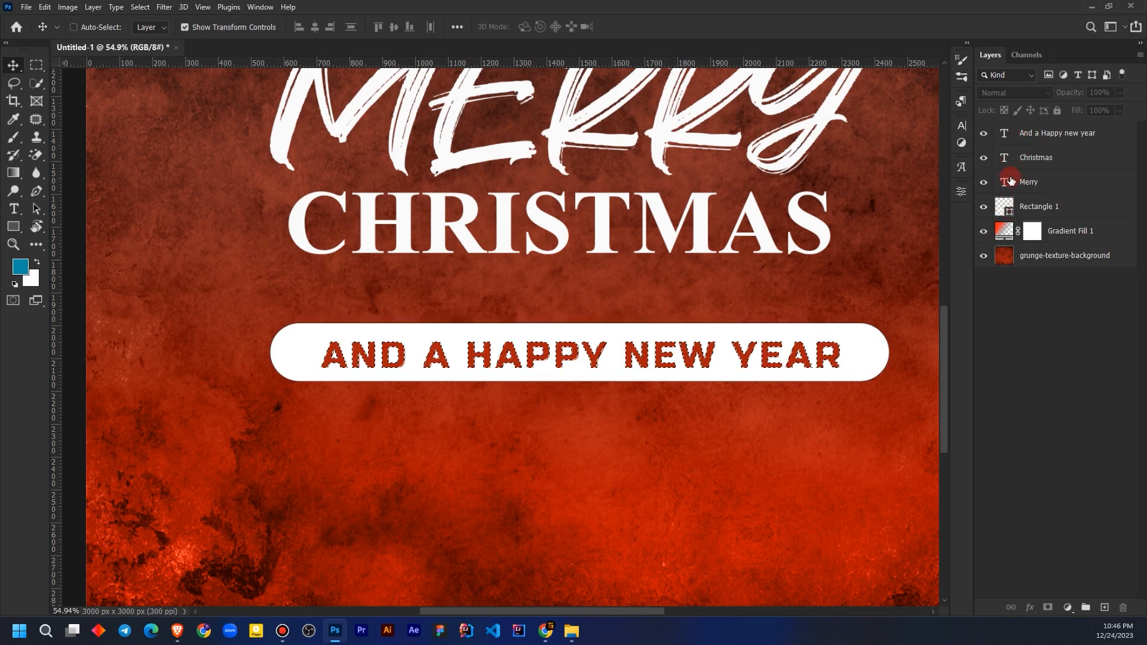
{"action": "left_click", "coordinate": [1025, 206]}
{"action": "left_click", "coordinate": [1048, 607]}
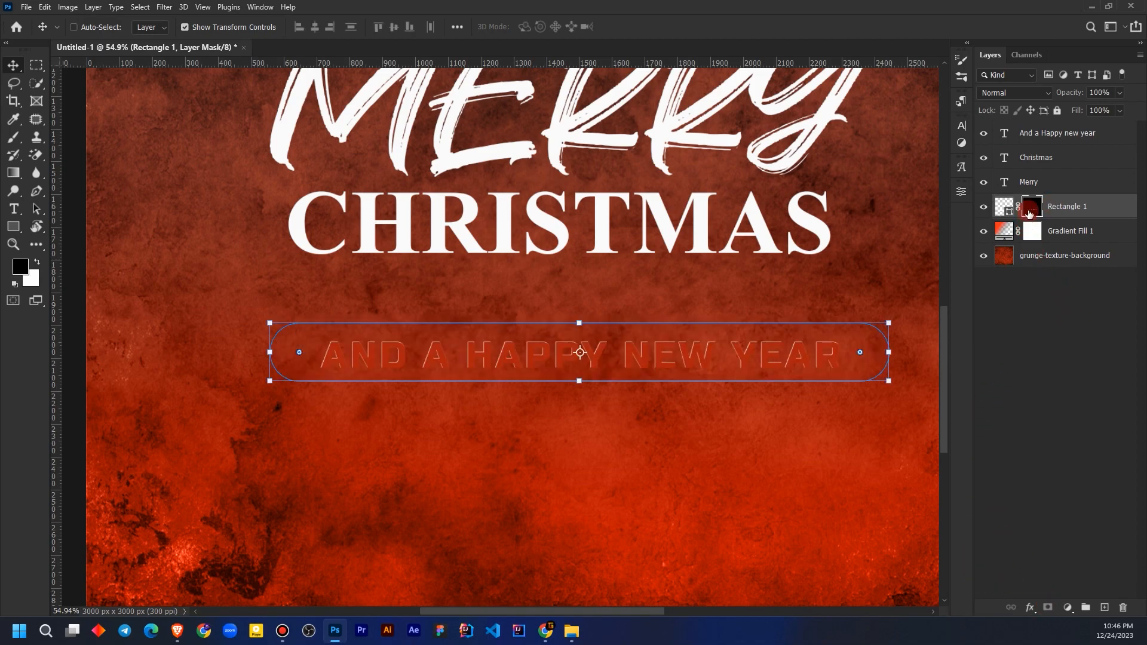
{"action": "key", "text": "ctrl+shift+i"}
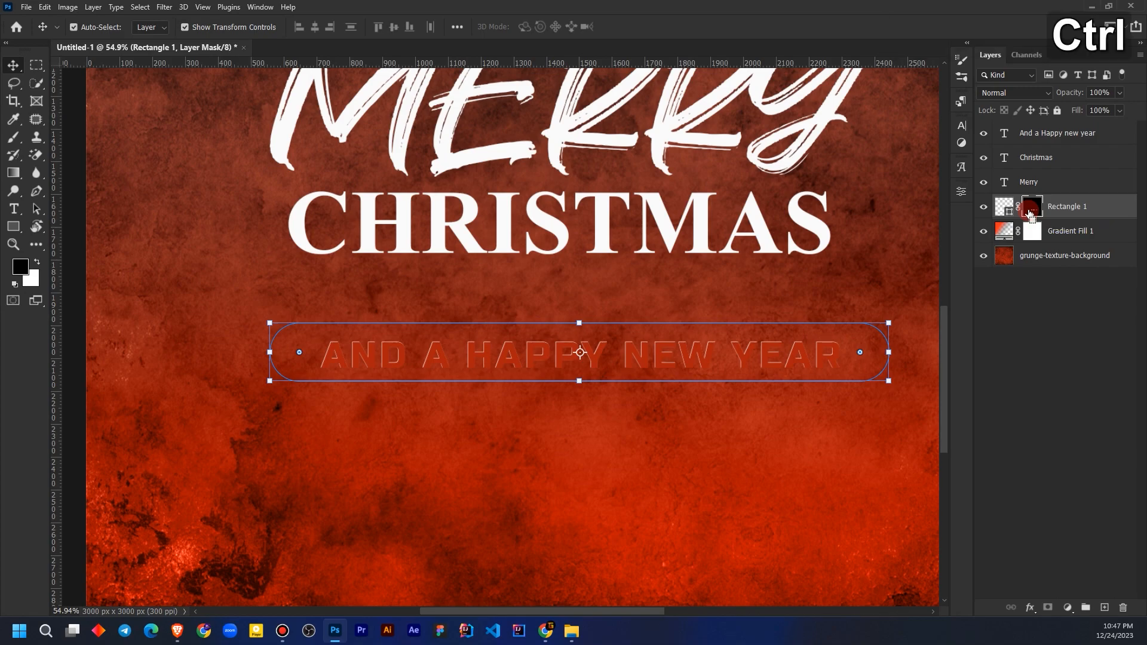
{"action": "key", "text": "ctrl+i"}
{"action": "left_click", "coordinate": [1077, 382]}
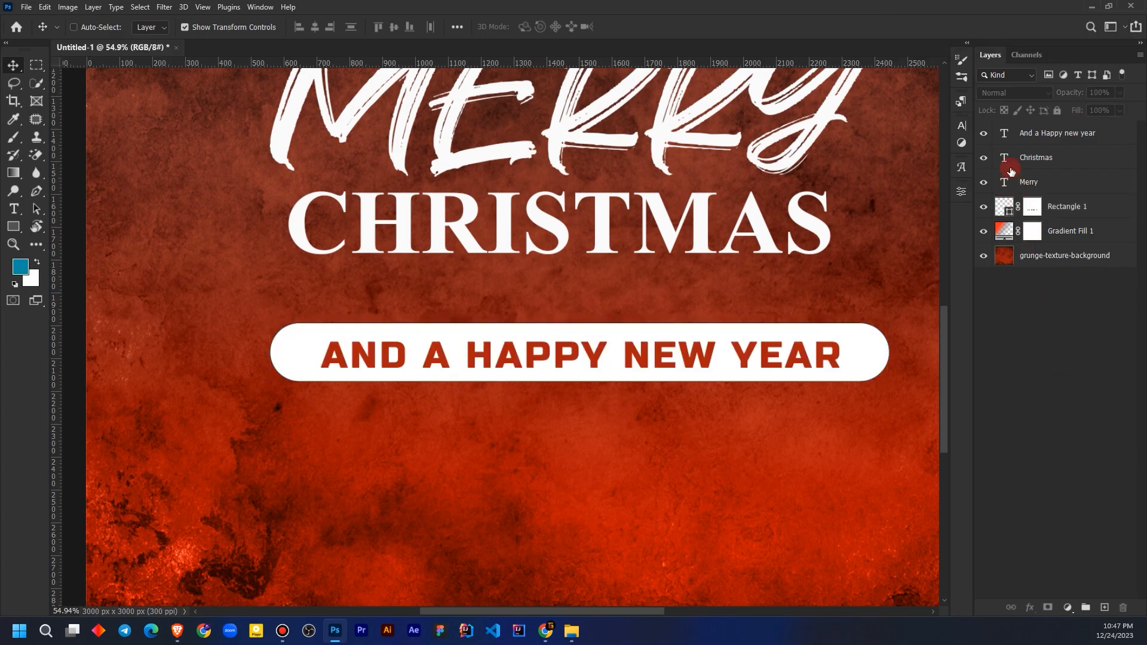
Hide the "And a Happy new year" text layer and move it to the bottom of the layer stack.
{"action": "left_click", "coordinate": [983, 138]}
{"action": "left_click", "coordinate": [1049, 137]}
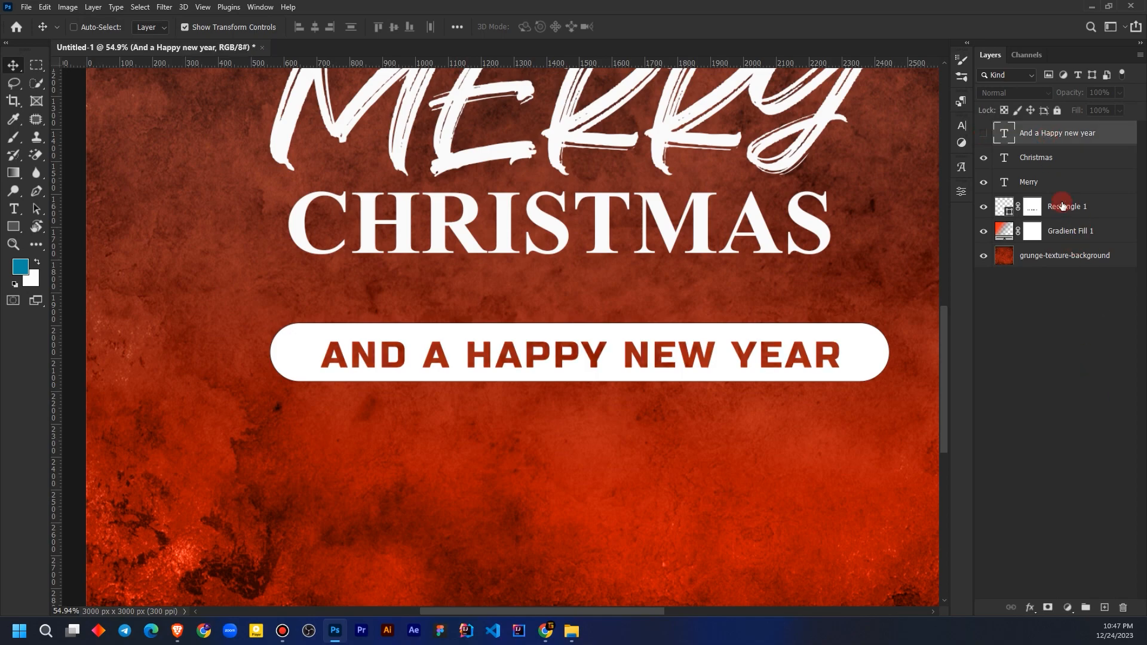
{"action": "left_click_drag", "start_coordinate": [1066, 144], "coordinate": [1060, 268]}
{"action": "left_click", "coordinate": [1060, 434]}
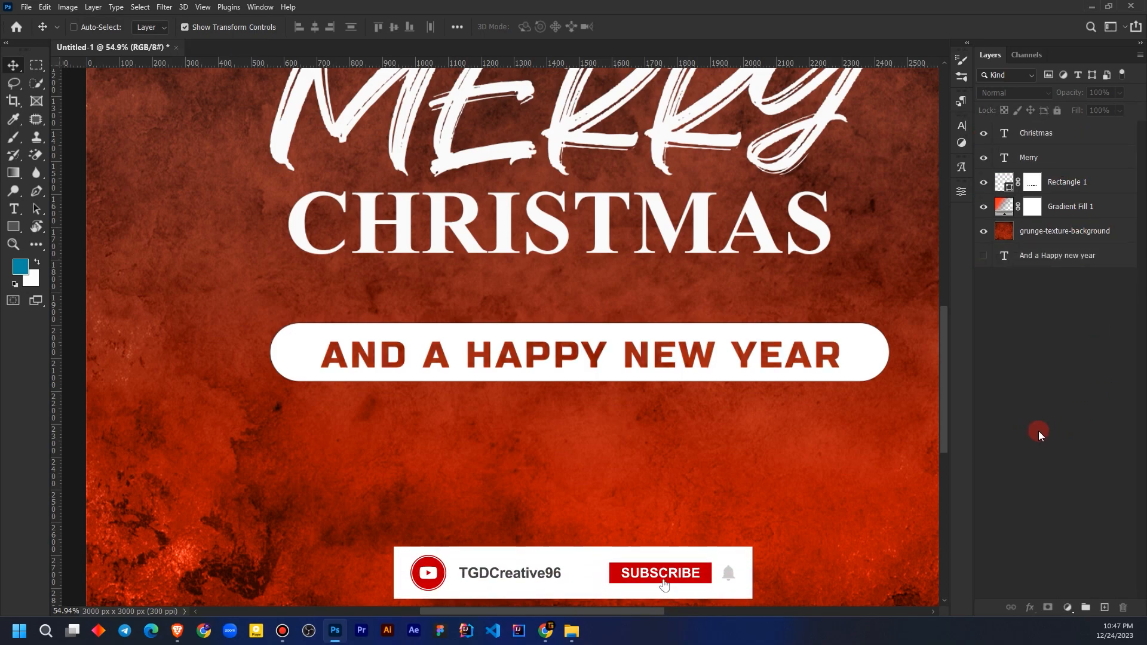
Move the masked pill shape up about 100 px, closer to the word CHRISTMAS.
{"action": "scroll", "coordinate": [748, 406], "scroll_direction": "down", "scroll_amount": 4}
{"action": "scroll", "coordinate": [538, 333], "scroll_direction": "up", "scroll_amount": 2}
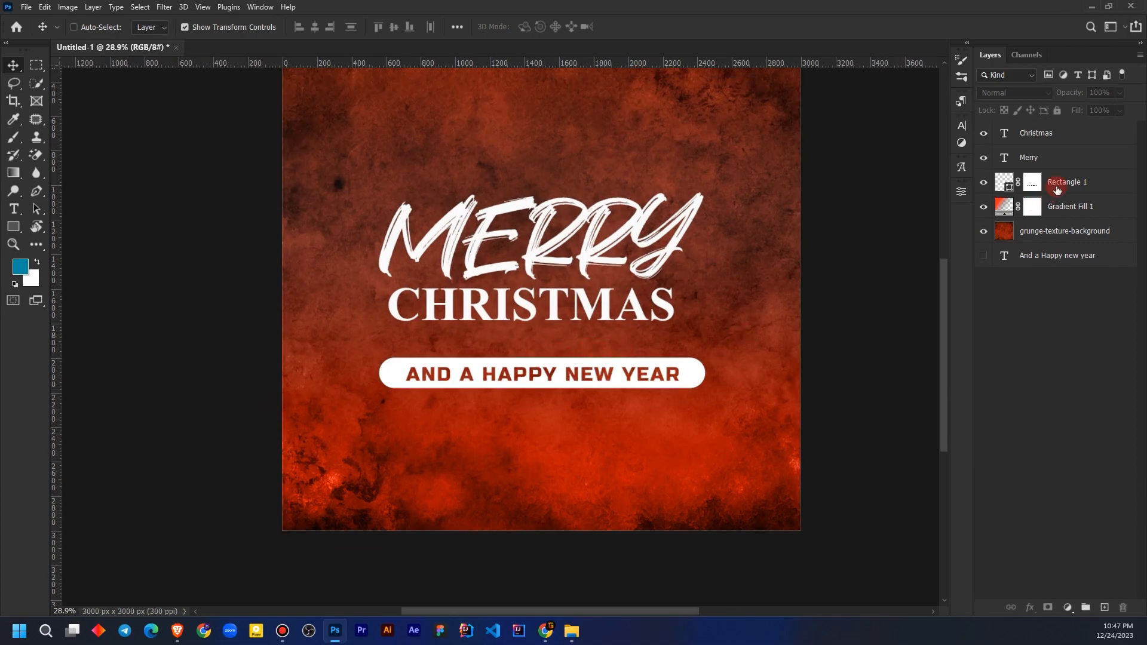
{"action": "left_click", "coordinate": [1082, 190]}
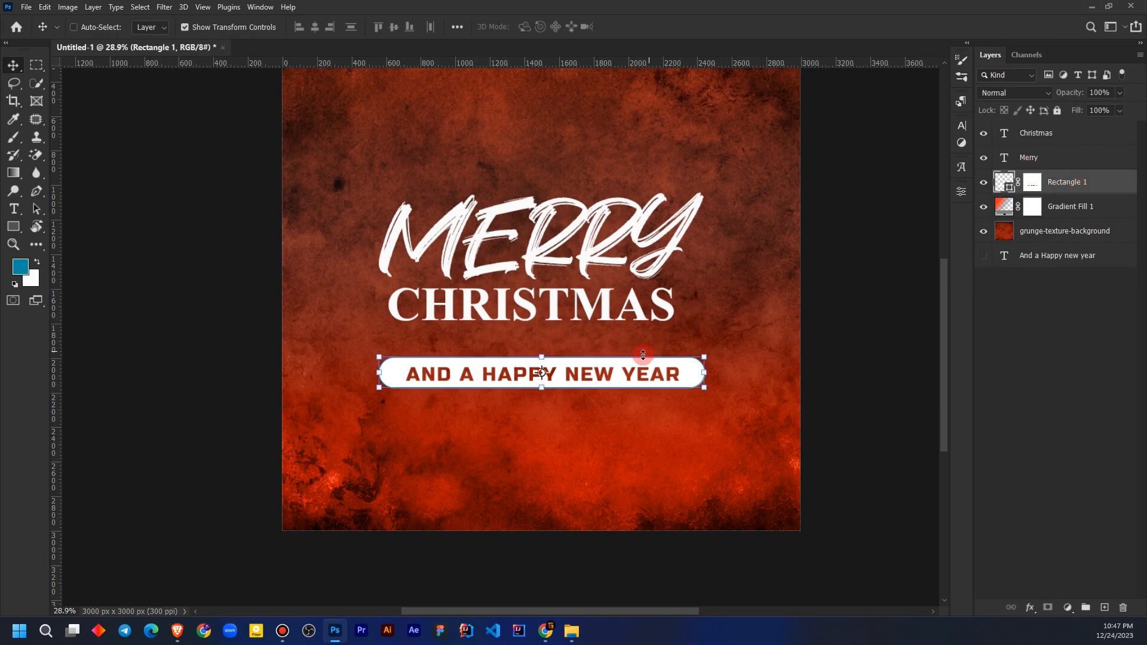
{"action": "mouse_move", "coordinate": [640, 368]}
{"action": "left_mouse_down"}
{"action": "mouse_move", "coordinate": [622, 439]}
{"action": "mouse_move", "coordinate": [630, 507]}
{"action": "mouse_move", "coordinate": [611, 447]}
{"action": "mouse_move", "coordinate": [627, 319]}
{"action": "mouse_move", "coordinate": [627, 351]}
{"action": "left_mouse_up"}
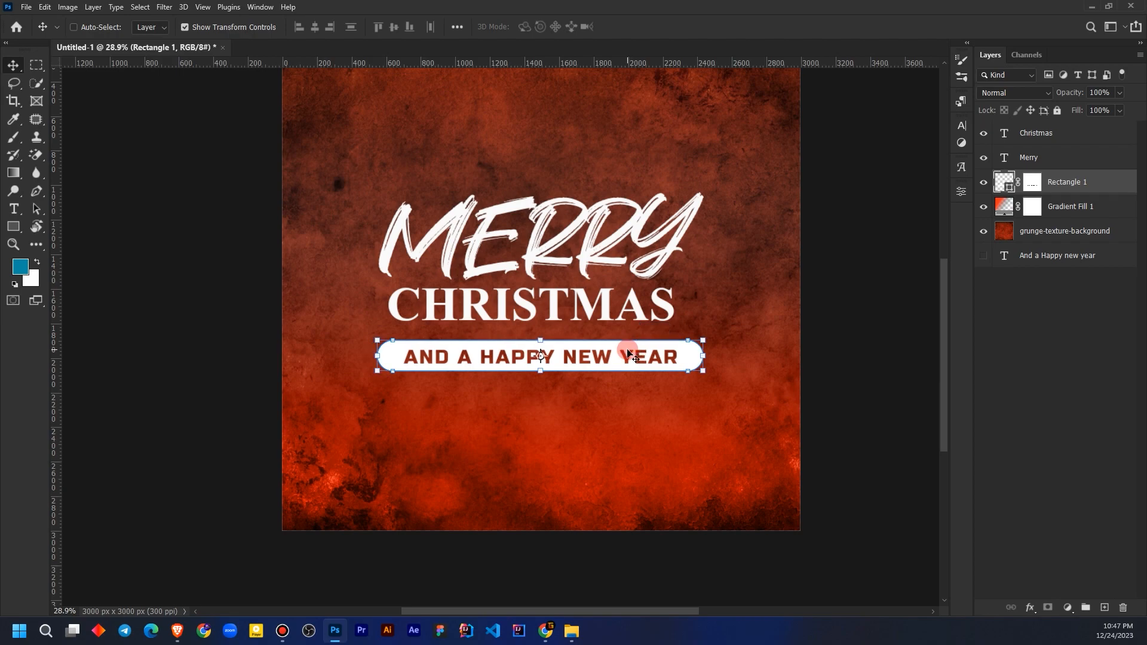
{"action": "left_click", "coordinate": [1084, 442]}
Examine the overall composition of the lettering and pill banner on the full canvas.
{"action": "scroll", "coordinate": [537, 347], "scroll_direction": "down", "scroll_amount": 5}
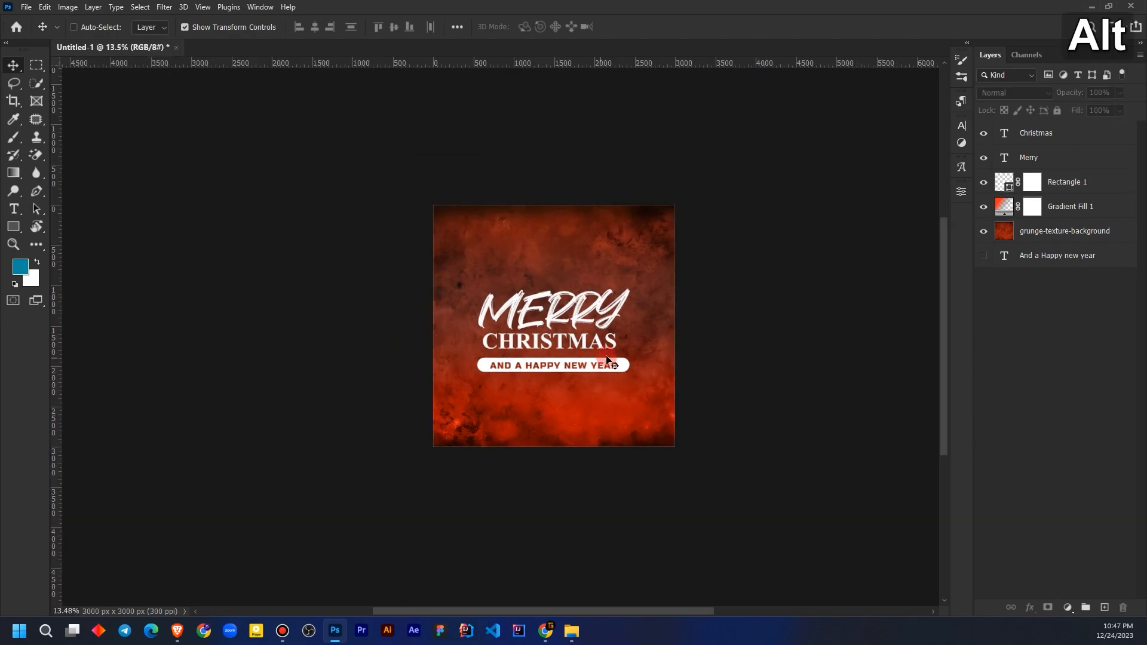
{"action": "scroll", "coordinate": [526, 315], "scroll_direction": "up", "scroll_amount": 3}
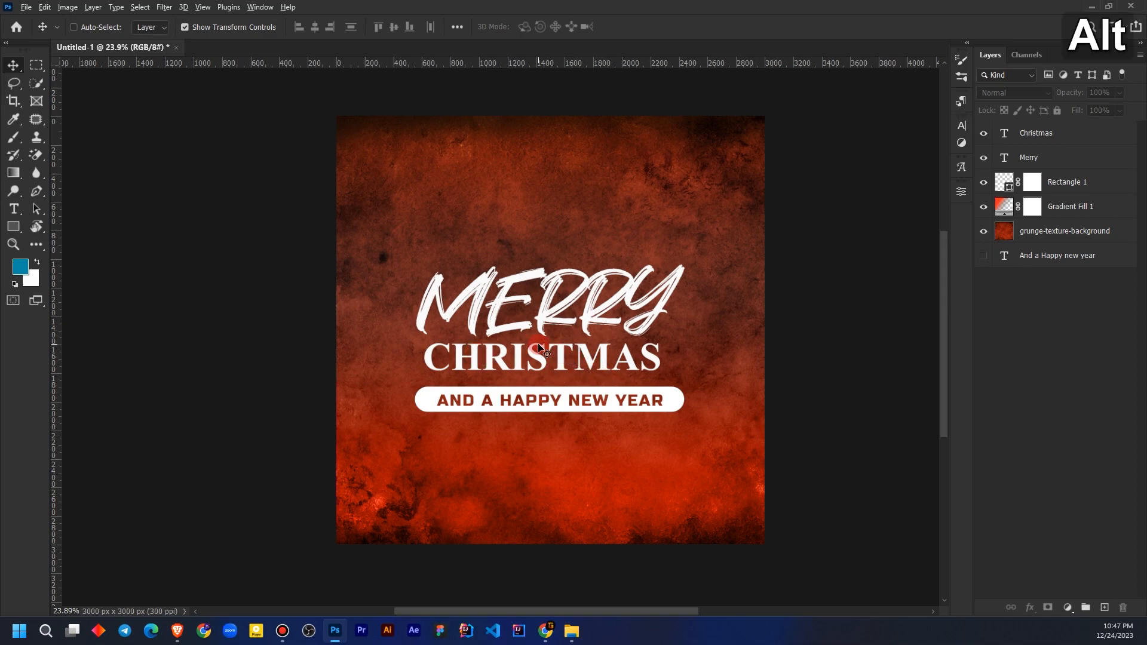
{"action": "scroll", "coordinate": [555, 354], "scroll_direction": "up", "scroll_amount": 2}
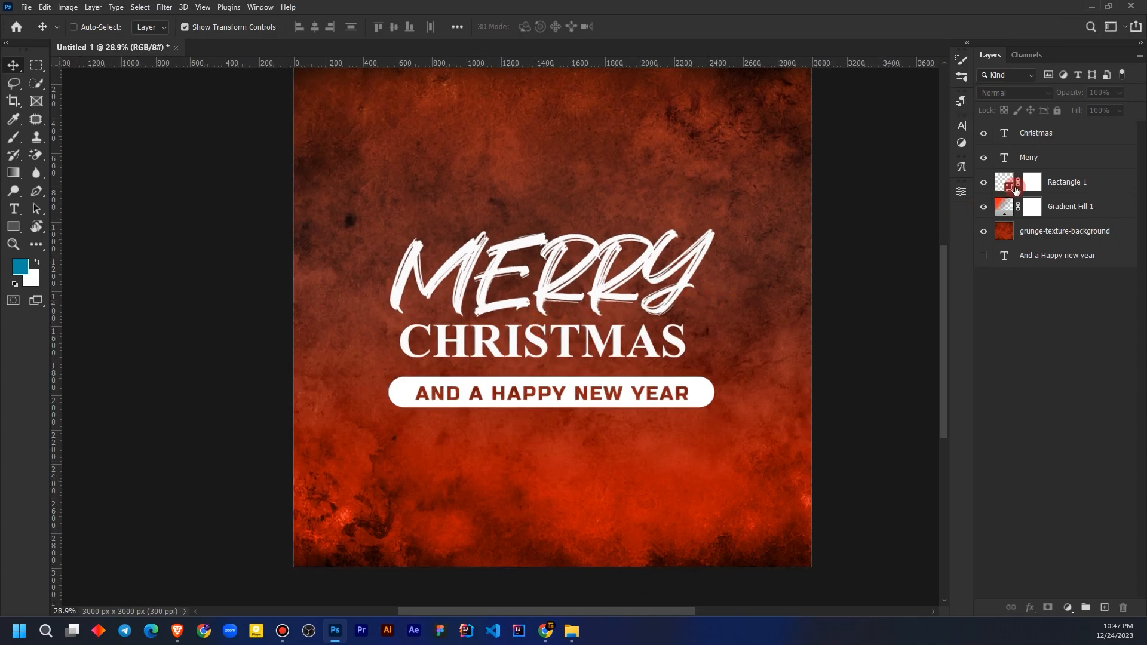
{"action": "scroll", "coordinate": [504, 415], "scroll_direction": "down", "scroll_amount": 1}
{"action": "scroll", "coordinate": [550, 410], "scroll_direction": "down", "scroll_amount": 4}
{"action": "scroll", "coordinate": [616, 272], "scroll_direction": "up", "scroll_amount": 3}
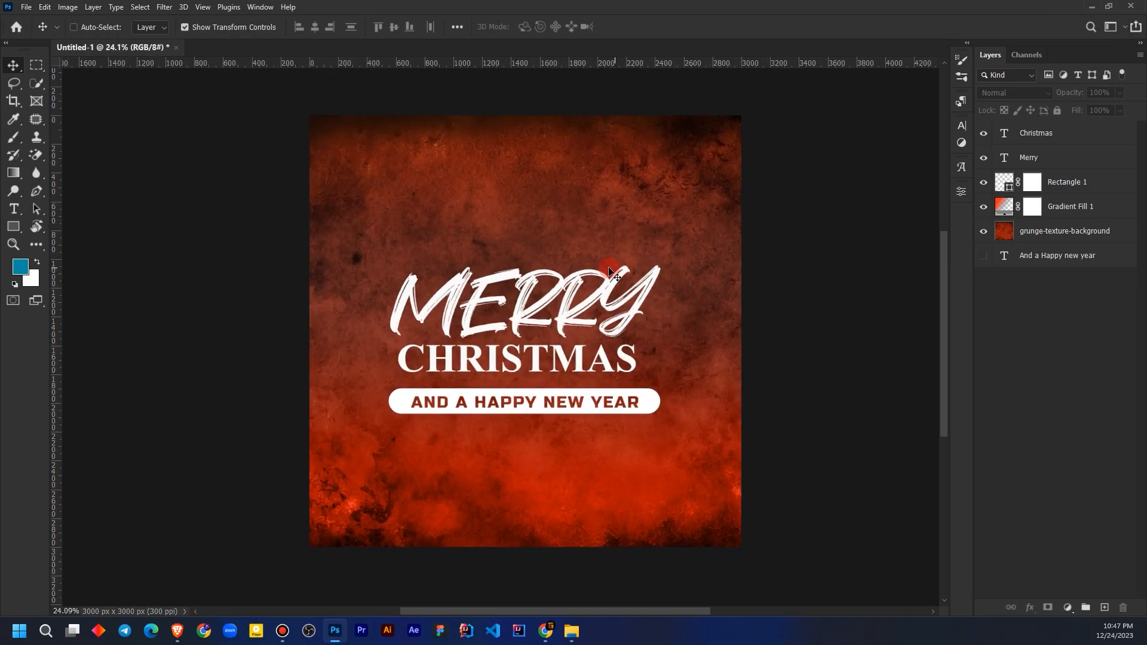
{"action": "scroll", "coordinate": [615, 272], "scroll_direction": "up", "scroll_amount": 2}
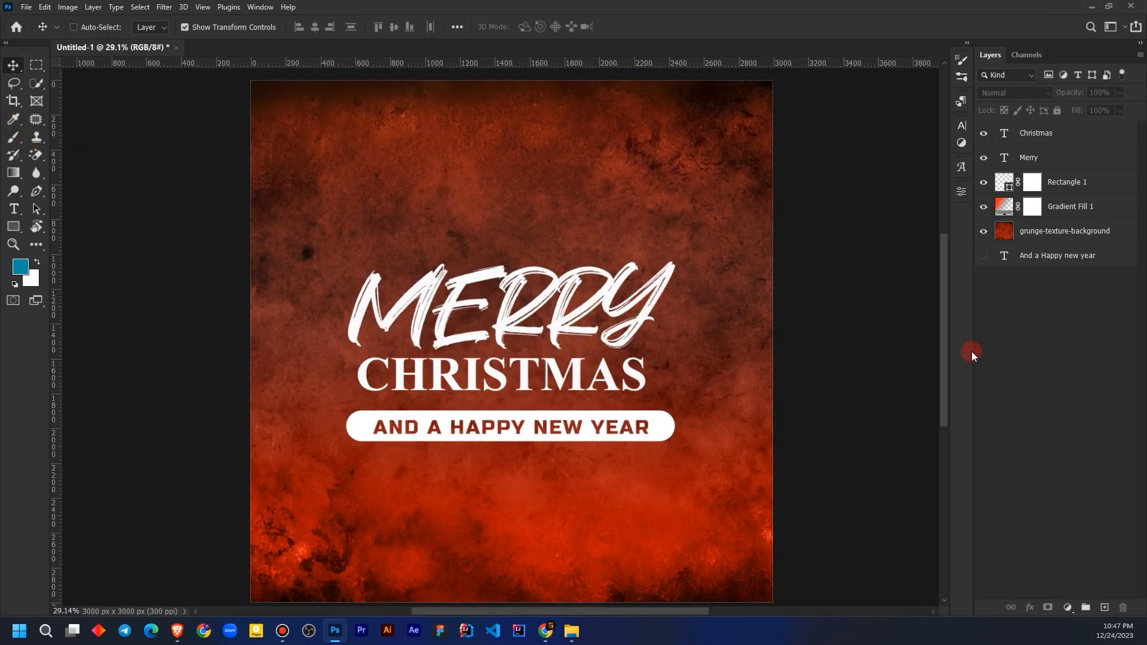
Draw a Snowflake 3 custom shape about 424 by 367 px just right of the pill banner.
{"action": "right_click", "coordinate": [15, 227]}
{"action": "left_click", "coordinate": [54, 290]}
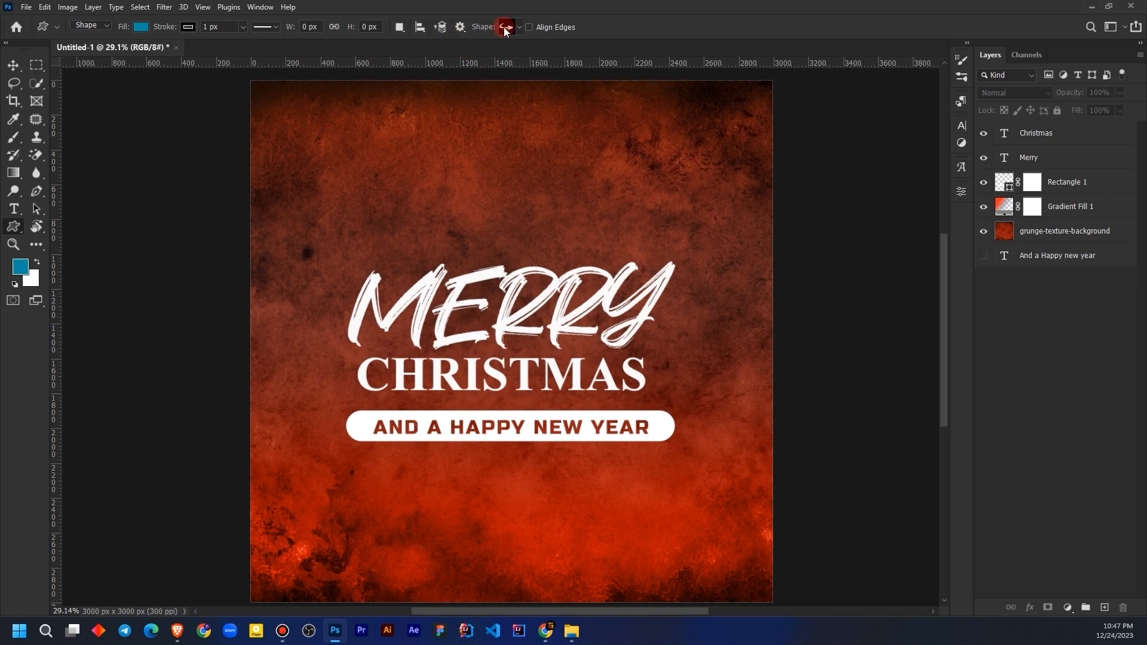
{"action": "left_click", "coordinate": [520, 28]}
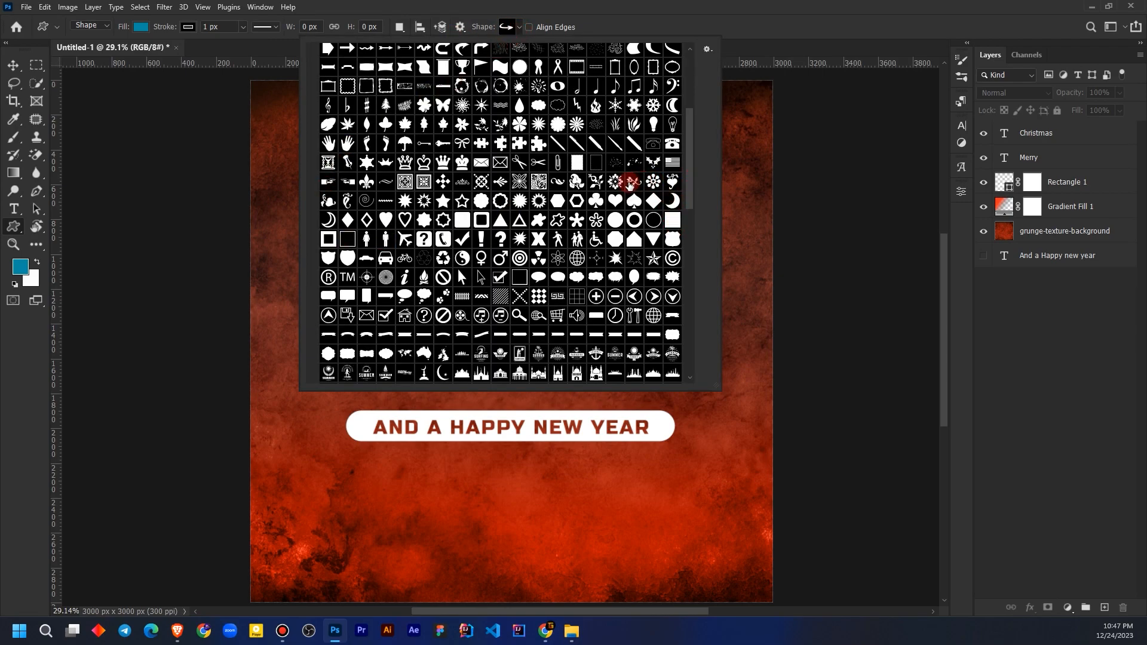
{"action": "scroll", "coordinate": [623, 222], "scroll_direction": "up", "scroll_amount": 1}
{"action": "scroll", "coordinate": [655, 191], "scroll_direction": "up", "scroll_amount": 1}
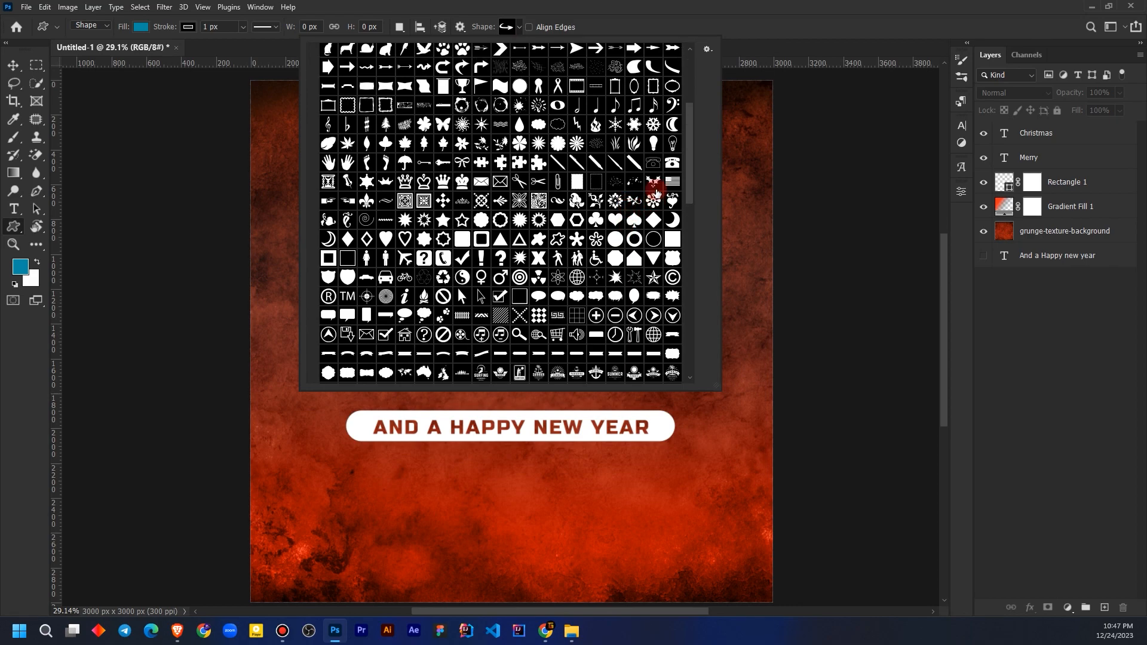
{"action": "scroll", "coordinate": [615, 247], "scroll_direction": "up", "scroll_amount": 3}
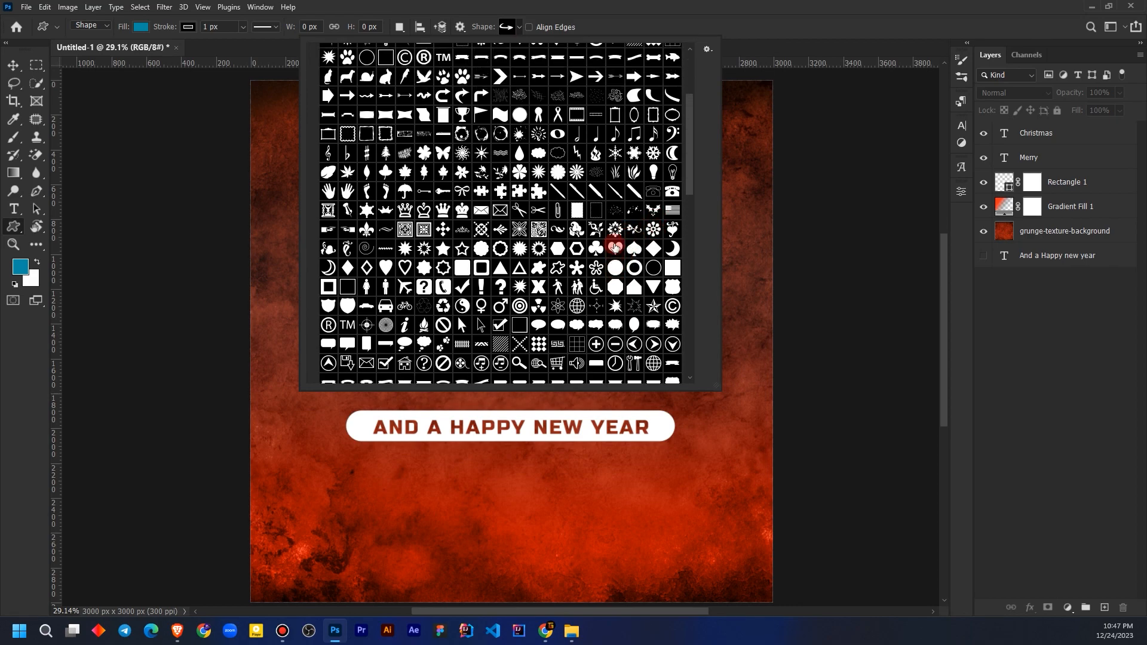
{"action": "scroll", "coordinate": [615, 247], "scroll_direction": "down", "scroll_amount": 1}
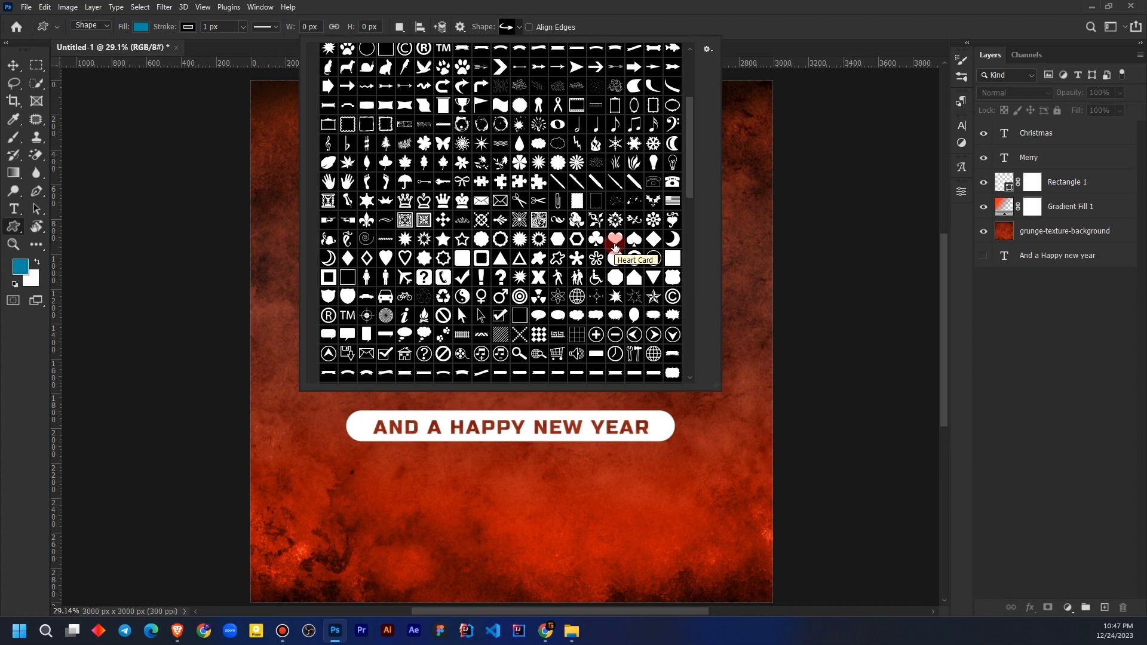
{"action": "left_click", "coordinate": [652, 145]}
{"action": "left_click", "coordinate": [724, 86]}
{"action": "left_click_drag", "start_coordinate": [683, 408], "coordinate": [757, 474]}
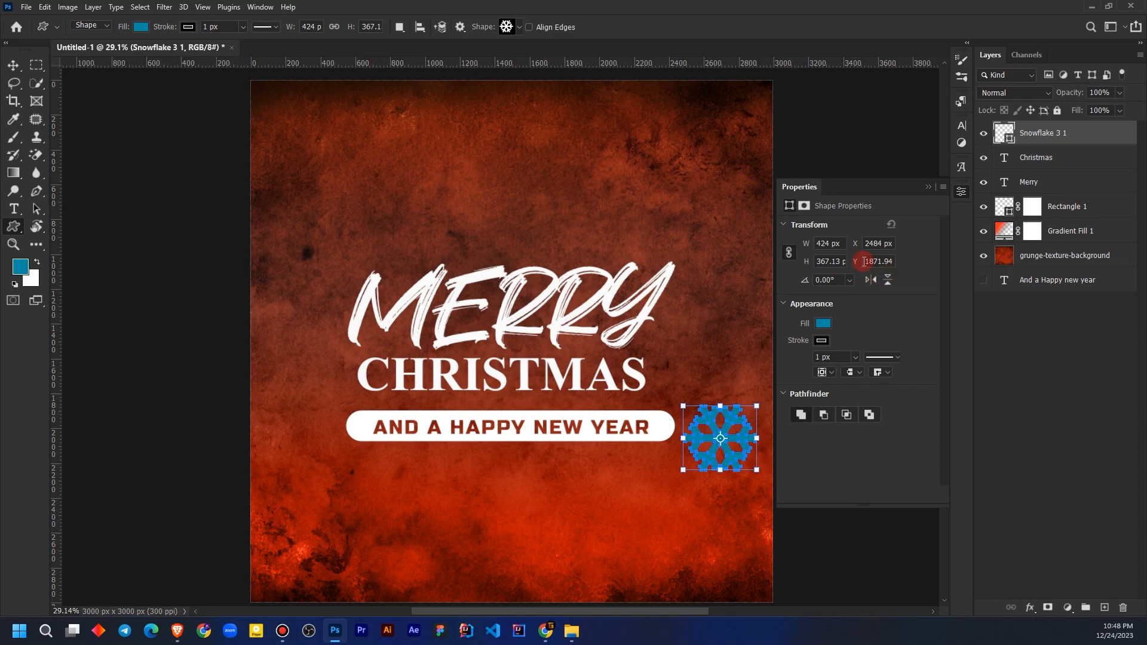
Set the snowflake shape's fill to white and deselect its layer.
{"action": "left_click", "coordinate": [824, 324]}
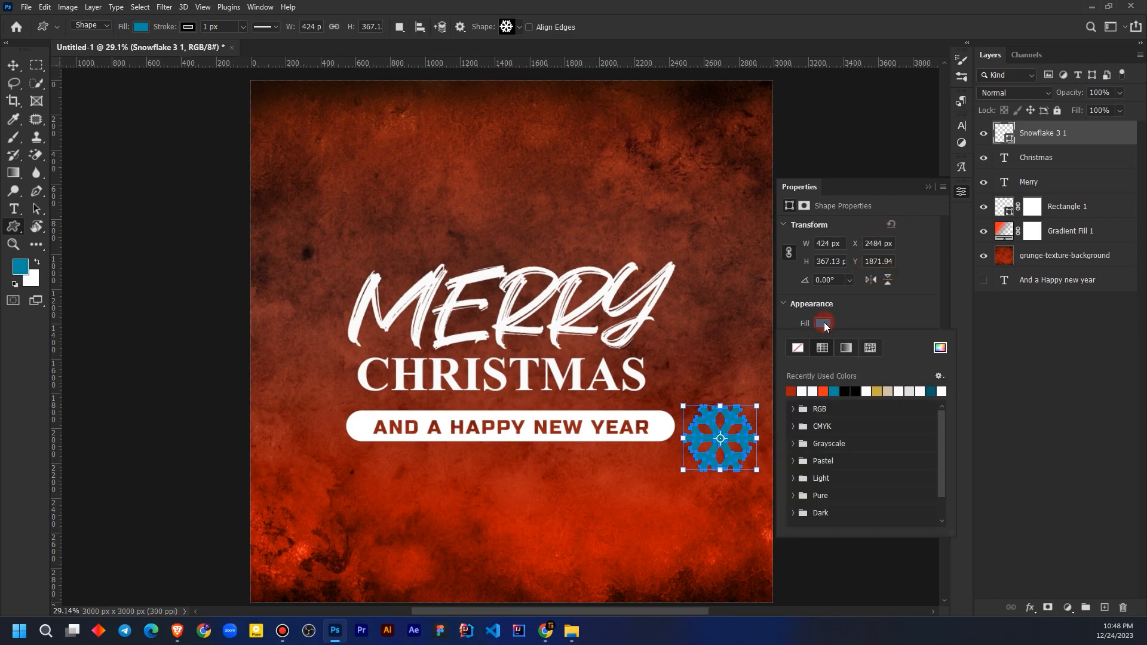
{"action": "left_click", "coordinate": [804, 392]}
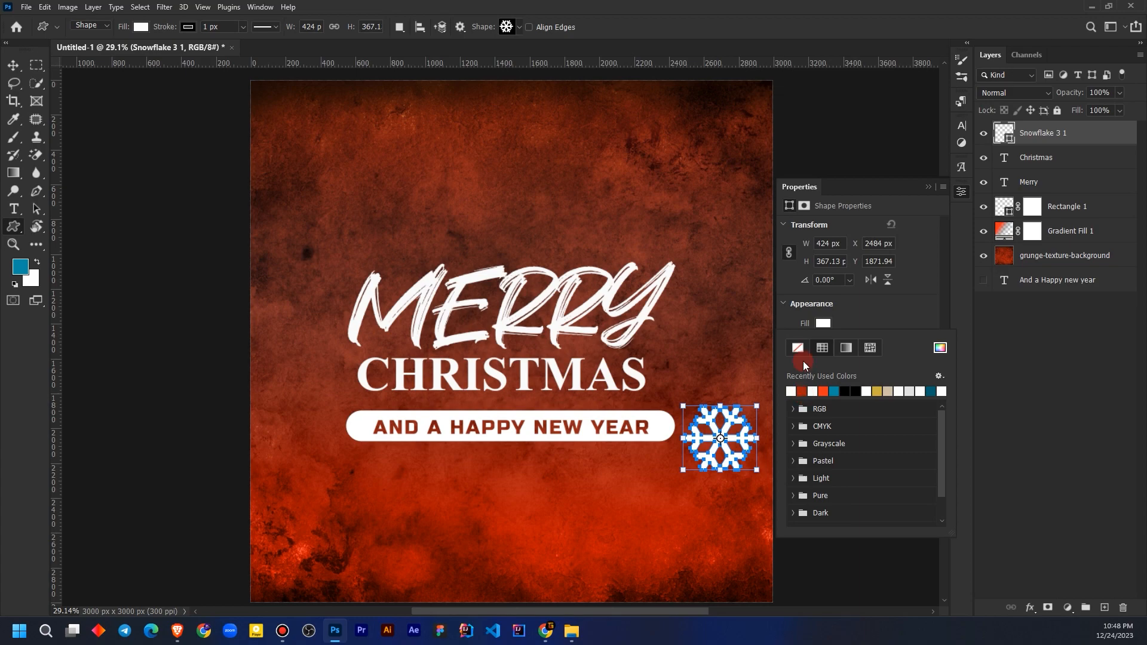
{"action": "left_click", "coordinate": [928, 187]}
{"action": "left_click", "coordinate": [1052, 384]}
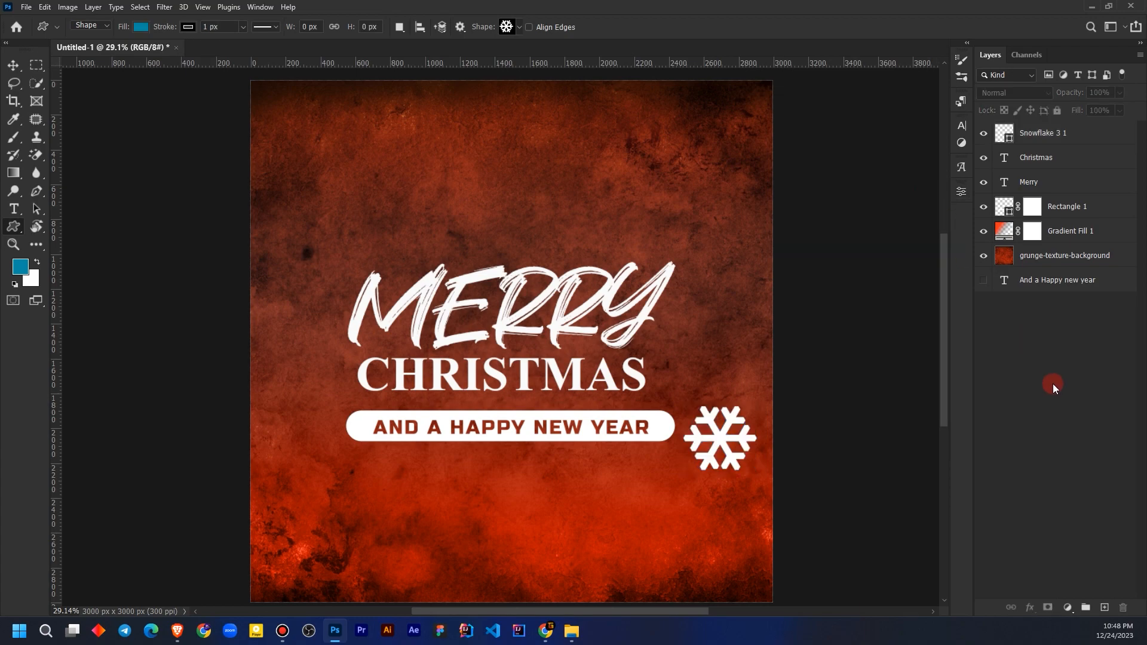
Try to resize the snowflake from its upper-left corner, and undo back past the white fill.
{"action": "left_click", "coordinate": [1050, 141]}
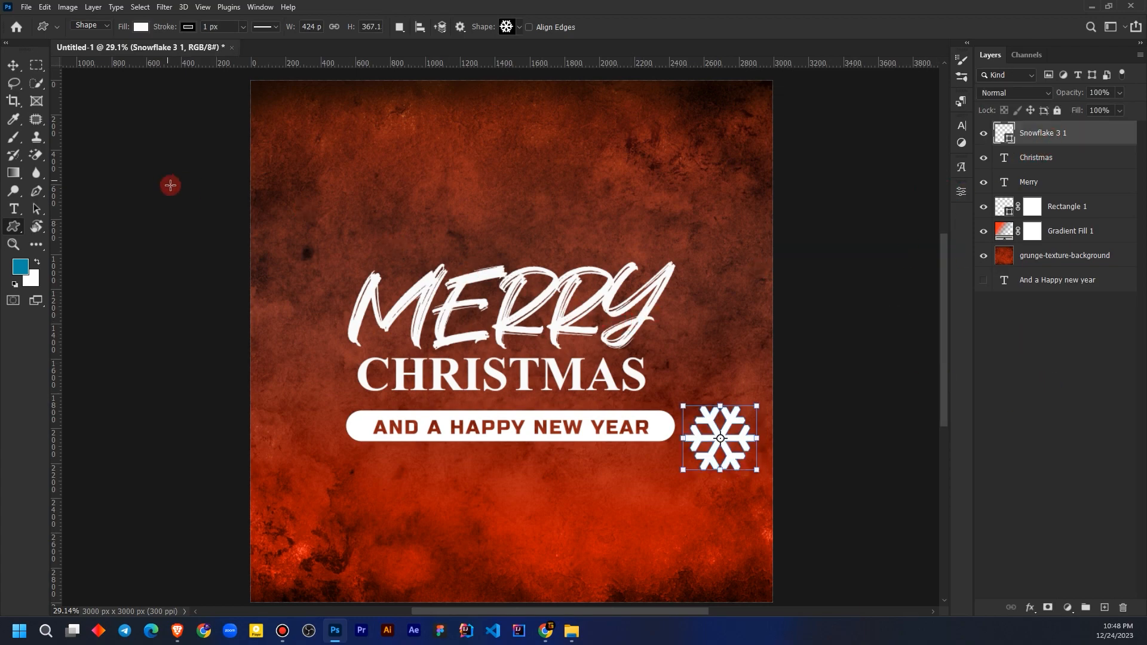
{"action": "left_click_drag", "start_coordinate": [682, 405], "coordinate": [698, 410]}
{"action": "key", "text": "ctrl+z"}
{"action": "left_click", "coordinate": [1003, 467]}
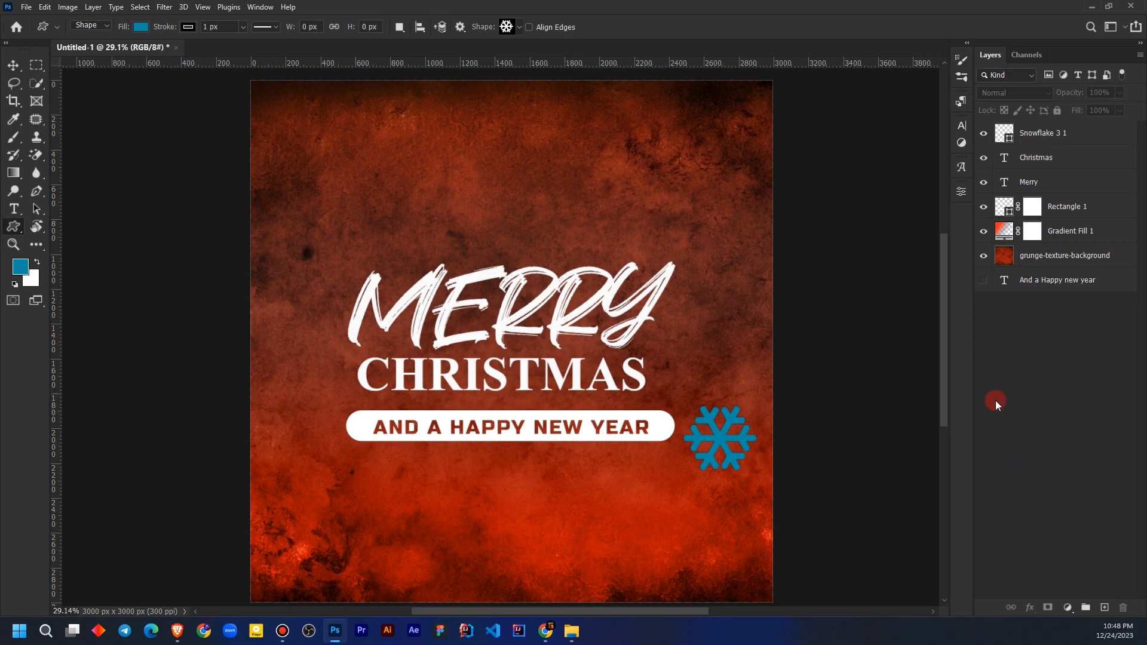
Scale the snowflake down to about 205 by 178 px, keeping its upper-left corner beside the pill banner.
{"action": "left_click", "coordinate": [1041, 131]}
{"action": "left_click_drag", "start_coordinate": [757, 472], "coordinate": [724, 441]}
{"action": "key", "text": "ctrl+z"}
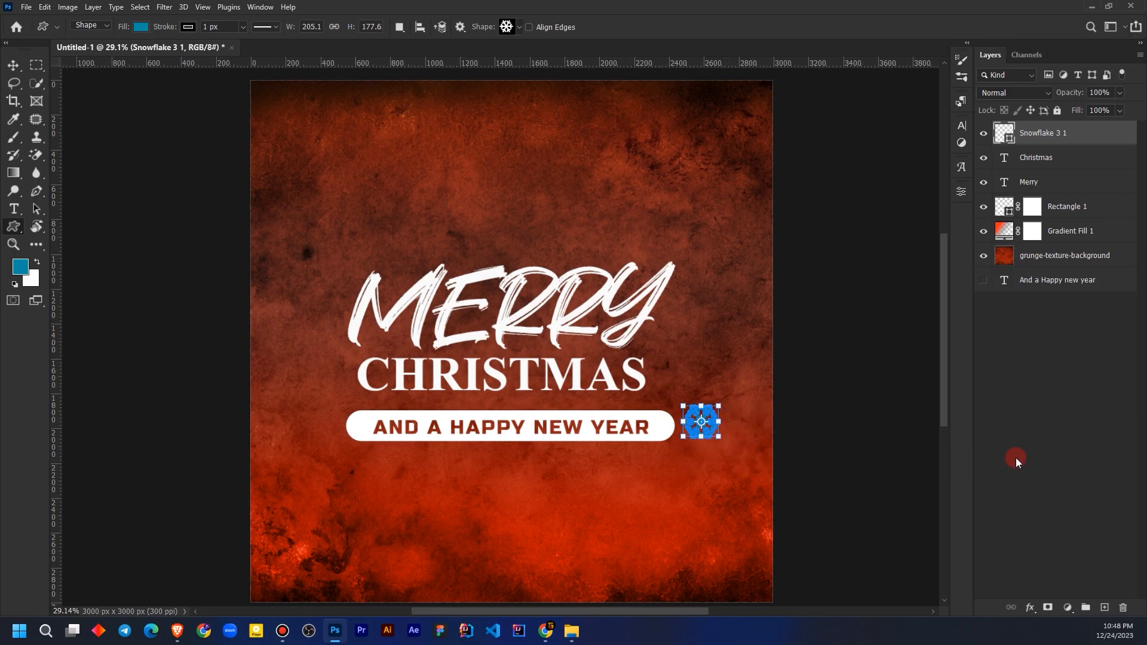
{"action": "left_click", "coordinate": [1023, 485]}
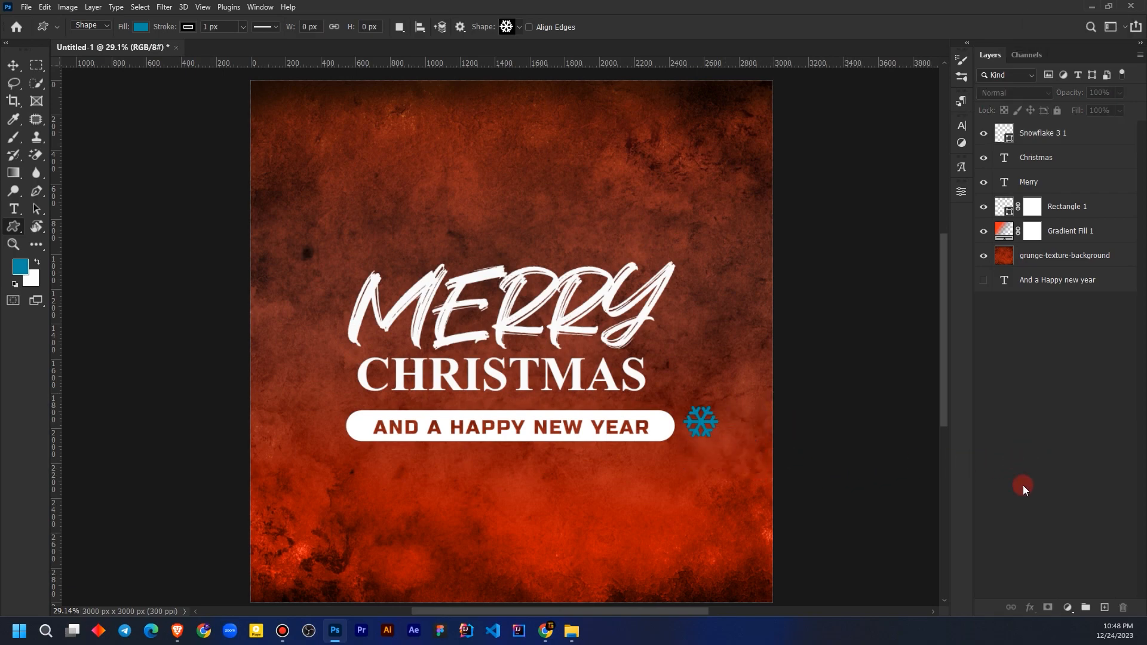
Move the snowflake onto the right end of the pill banner and scale it up to about 153%.
{"action": "left_click", "coordinate": [1030, 144]}
{"action": "scroll", "coordinate": [686, 466], "scroll_direction": "up", "scroll_amount": 5}
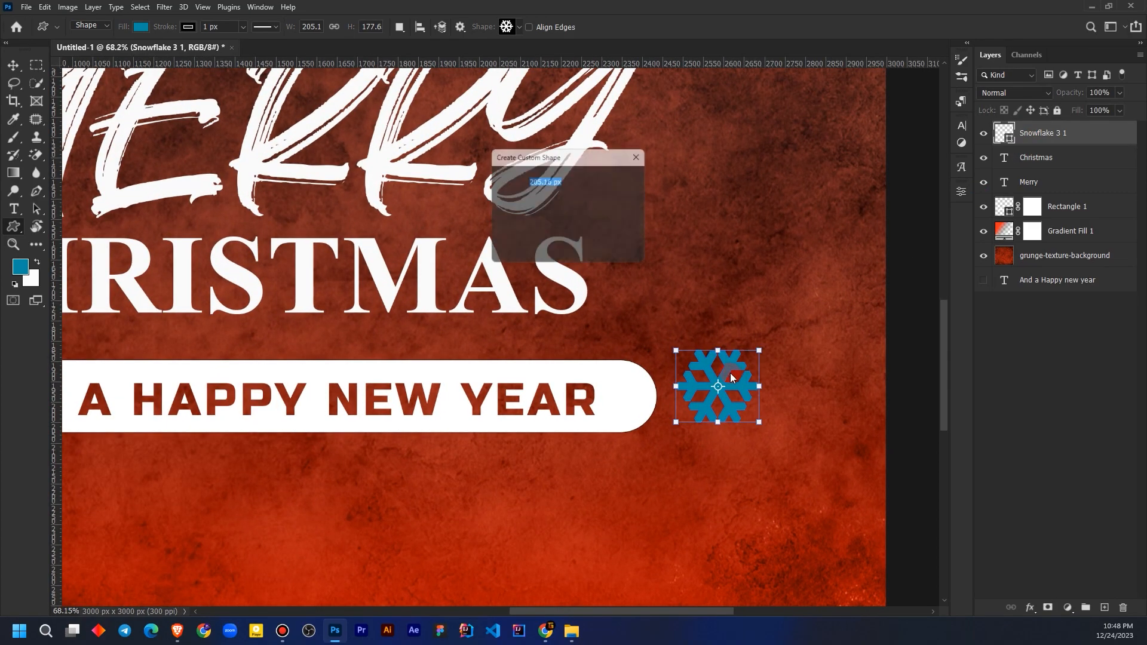
{"action": "left_click", "coordinate": [605, 247]}
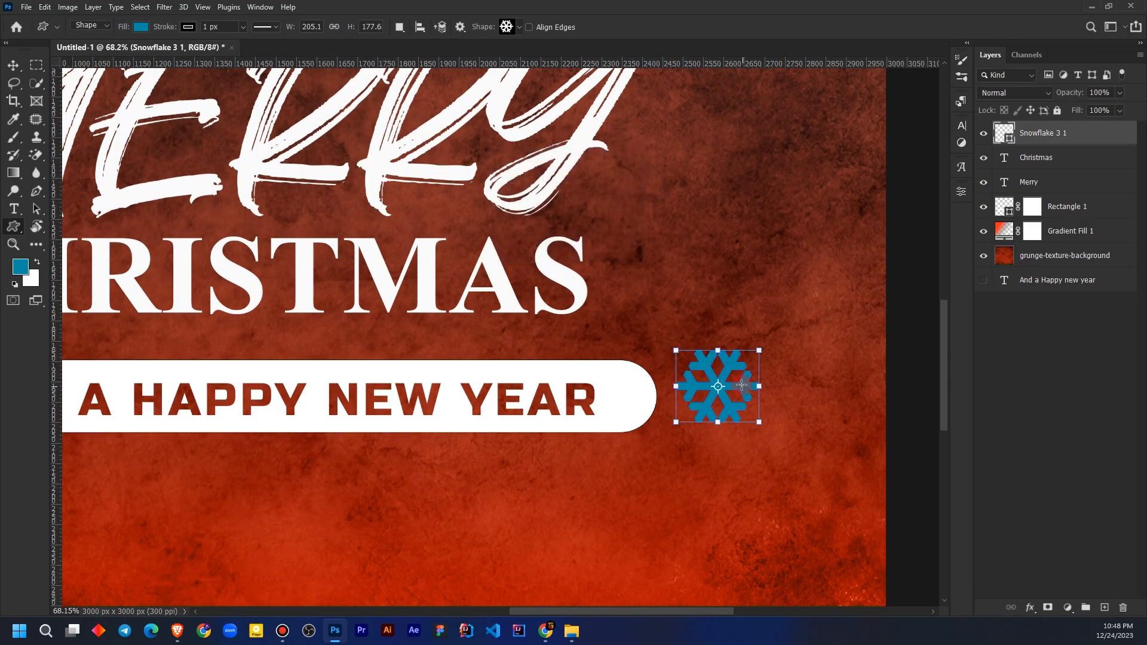
{"action": "left_click", "coordinate": [13, 71]}
{"action": "left_click_drag", "start_coordinate": [741, 379], "coordinate": [659, 421]}
{"action": "left_click_drag", "start_coordinate": [683, 461], "coordinate": [686, 390]}
{"action": "left_click", "coordinate": [1023, 454]}
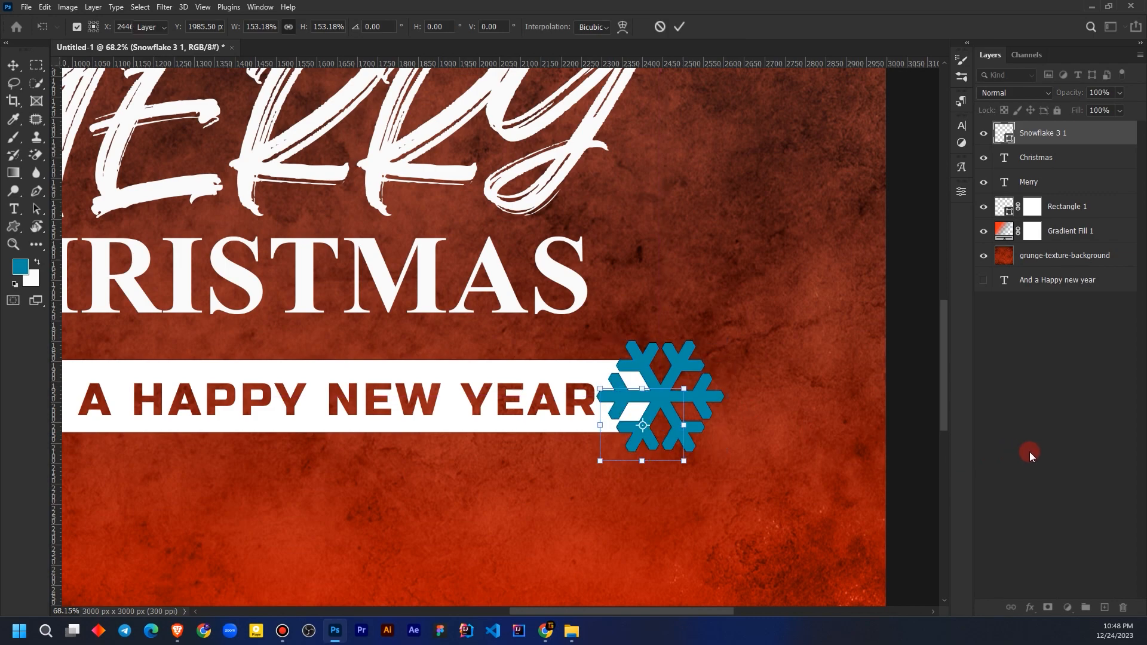
Recolor the snowflake bright green (#00ff60) and deselect its layer.
{"action": "double_click", "coordinate": [1004, 134]}
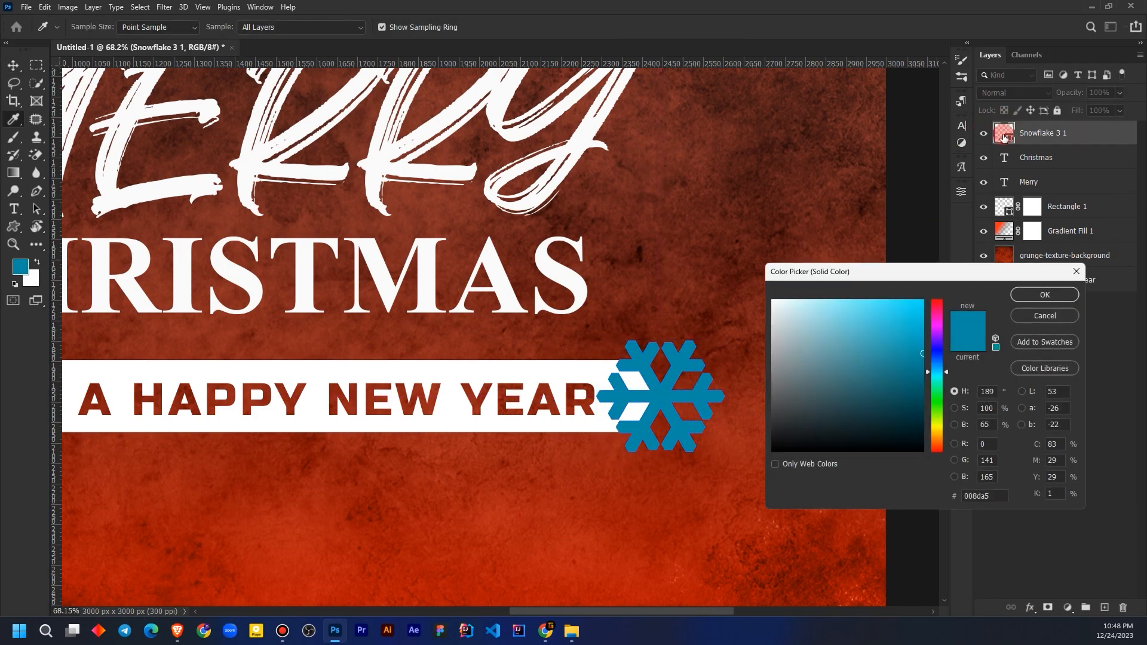
{"action": "left_click", "coordinate": [934, 392]}
{"action": "left_click_drag", "start_coordinate": [884, 317], "coordinate": [940, 276]}
{"action": "left_click_drag", "start_coordinate": [895, 319], "coordinate": [923, 300]}
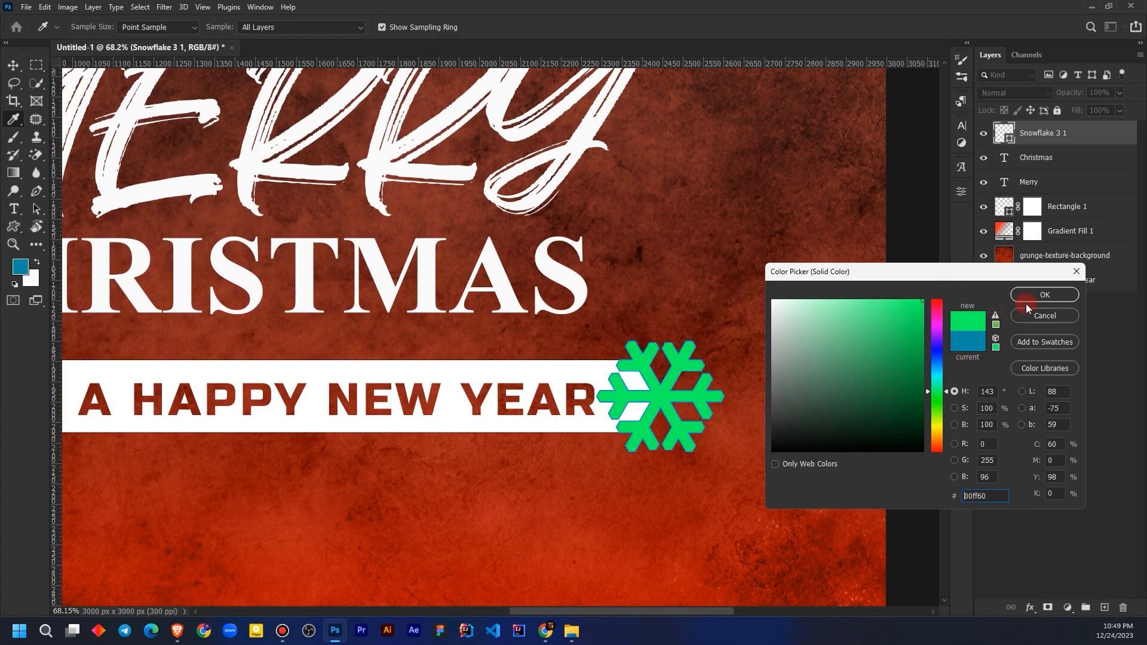
{"action": "left_click", "coordinate": [1044, 294]}
{"action": "key", "text": "v"}
{"action": "left_click", "coordinate": [1048, 440]}
Examine the green snowflake against the lettering and pill banner, both close up and on the full canvas.
{"action": "scroll", "coordinate": [716, 397], "scroll_direction": "down", "scroll_amount": 4}
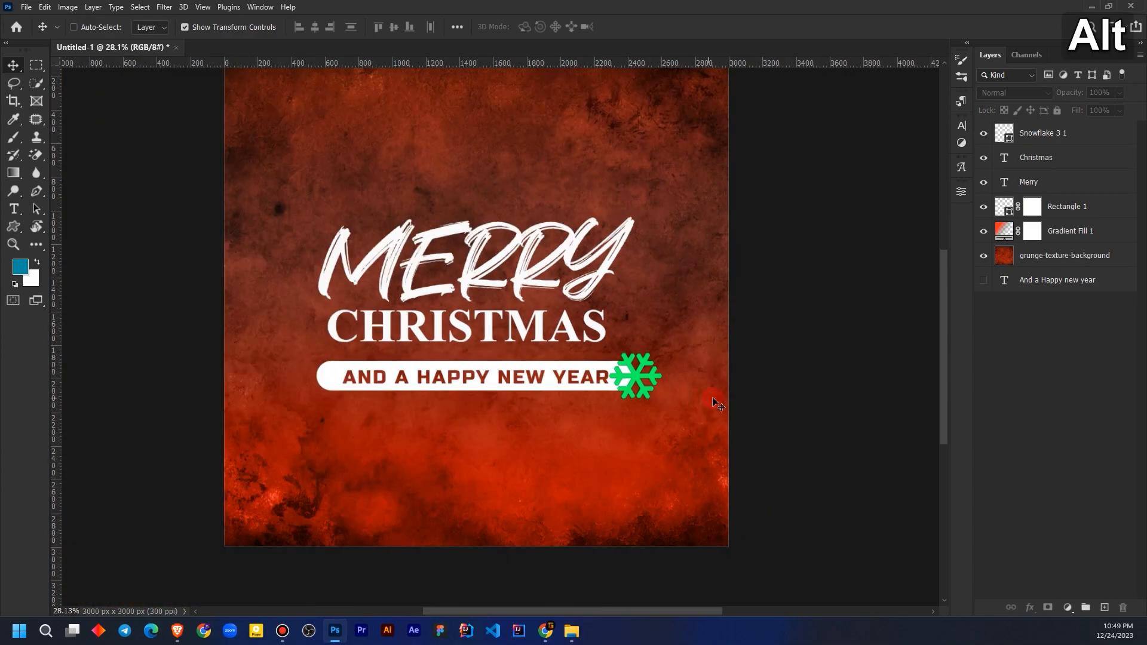
{"action": "scroll", "coordinate": [725, 389], "scroll_direction": "down", "scroll_amount": 2}
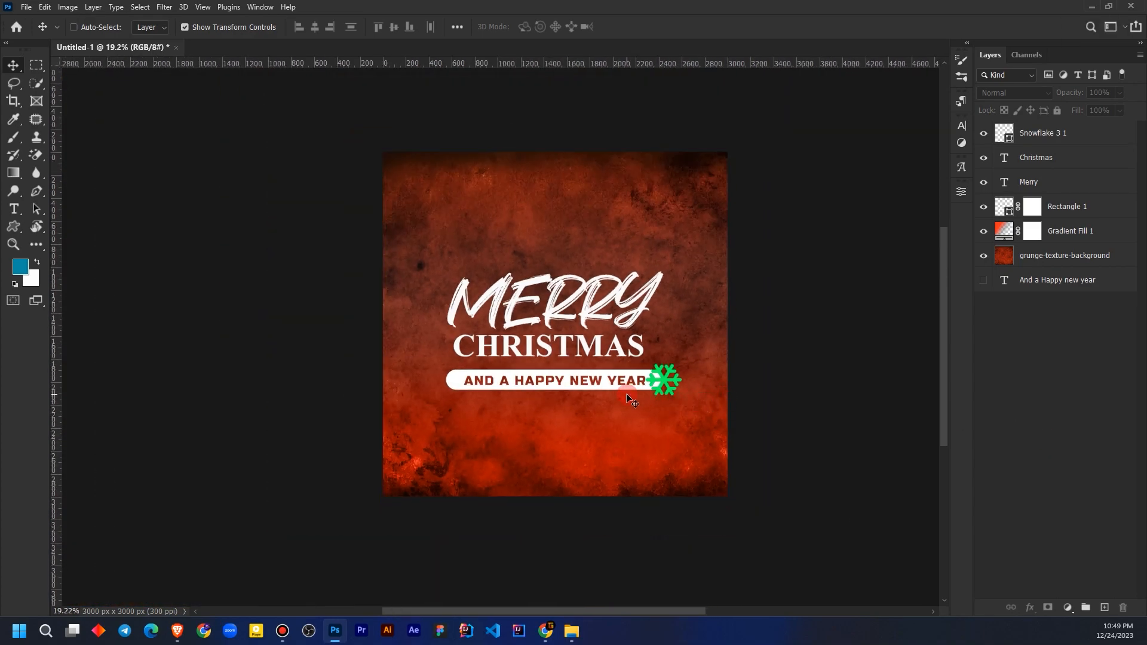
{"action": "scroll", "coordinate": [648, 382], "scroll_direction": "up", "scroll_amount": 3}
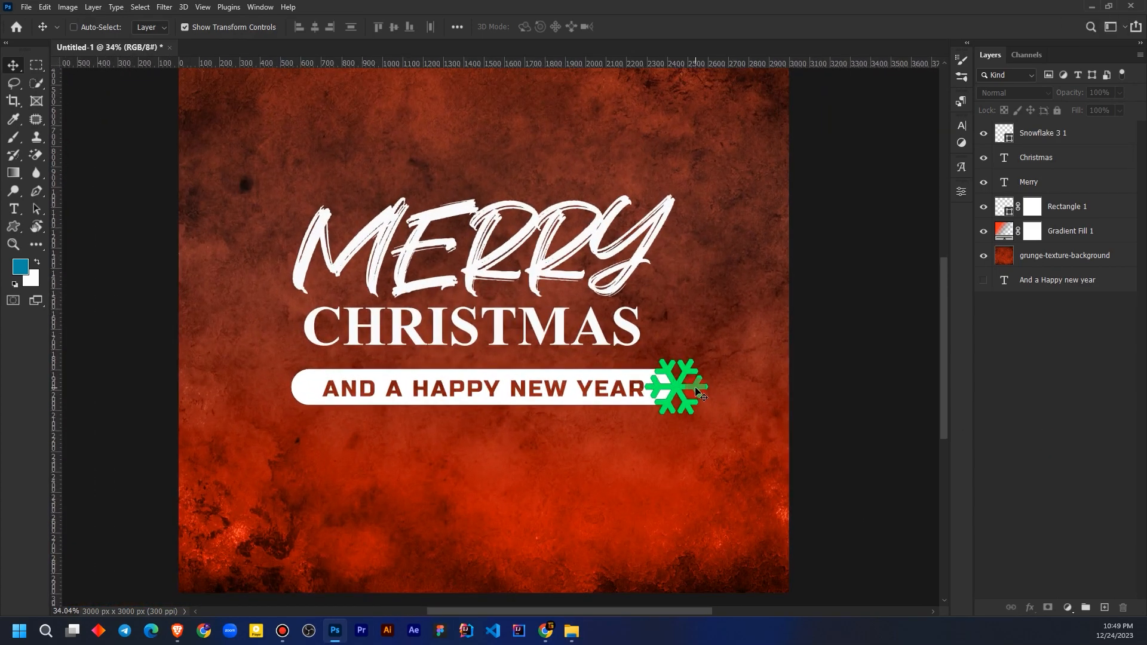
{"action": "scroll", "coordinate": [699, 395], "scroll_direction": "down", "scroll_amount": 1}
{"action": "scroll", "coordinate": [693, 392], "scroll_direction": "down", "scroll_amount": 1}
{"action": "scroll", "coordinate": [687, 389], "scroll_direction": "up", "scroll_amount": 2}
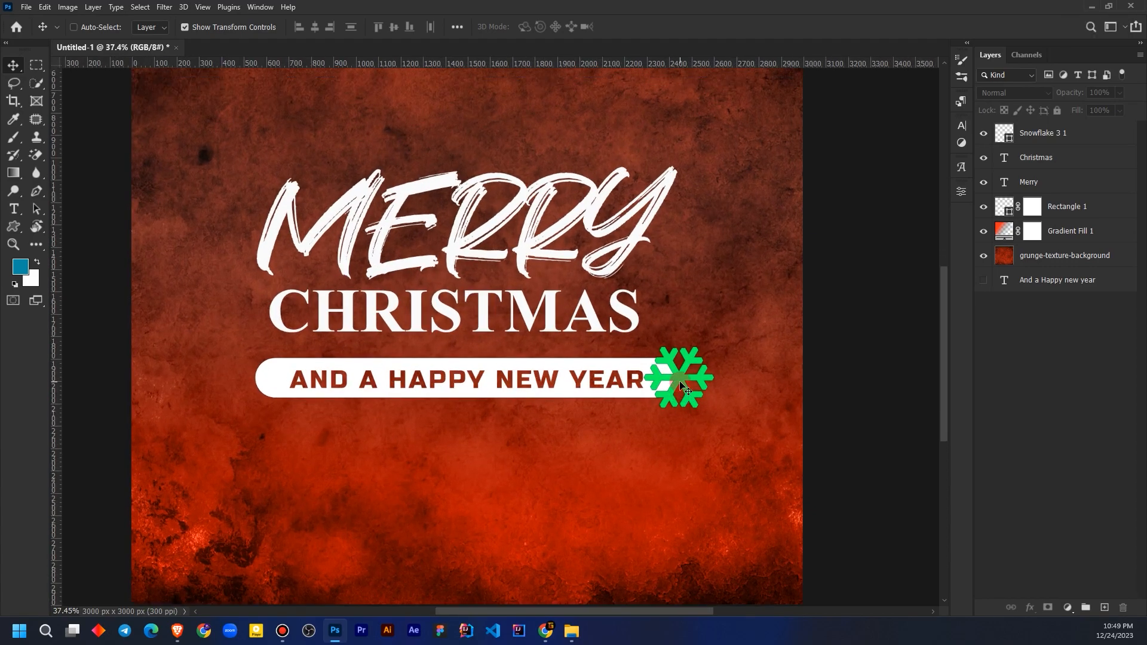
{"action": "scroll", "coordinate": [686, 390], "scroll_direction": "up", "scroll_amount": 1}
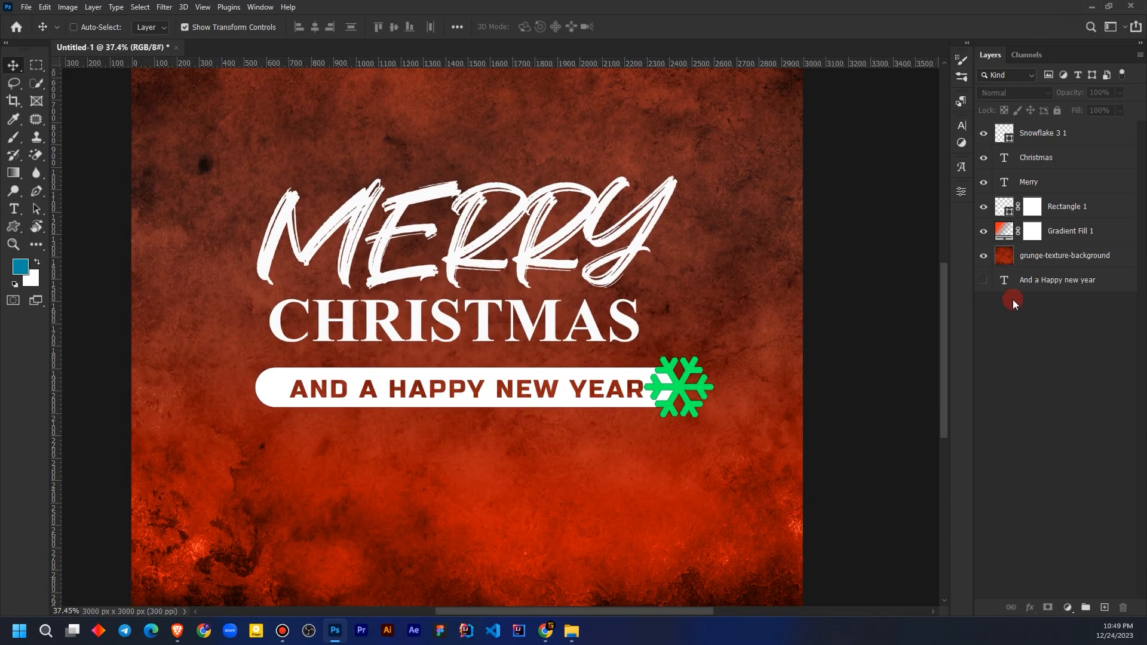
Duplicate the green snowflake into the upper-left area of the canvas.
{"action": "left_click", "coordinate": [1012, 133]}
{"action": "scroll", "coordinate": [696, 388], "scroll_direction": "down", "scroll_amount": 2}
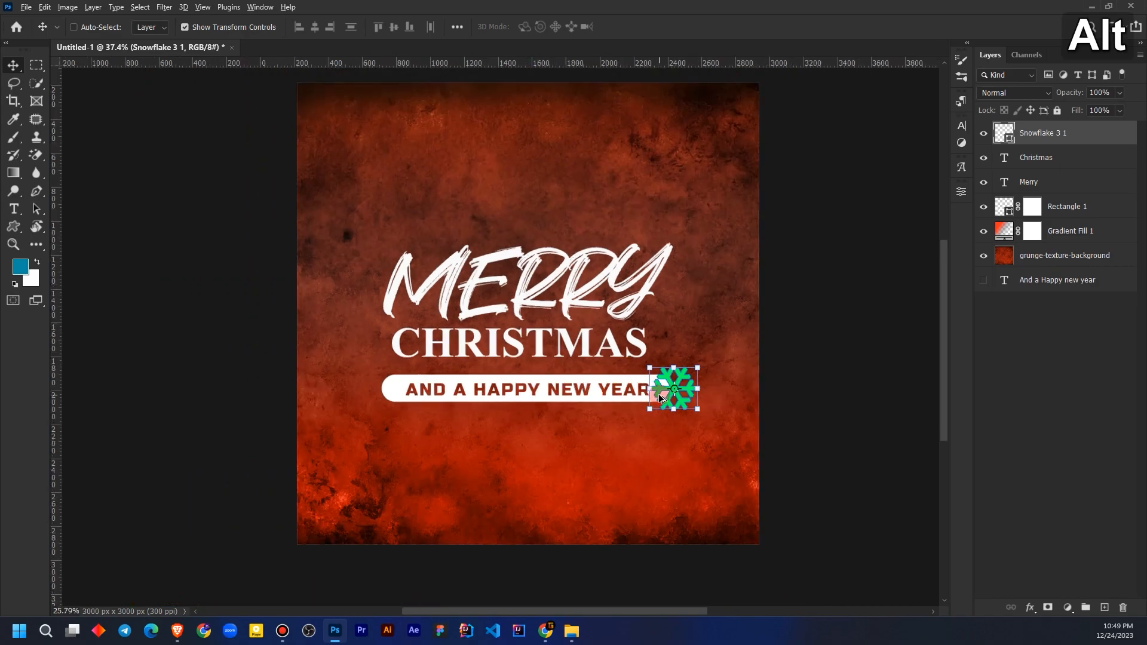
{"action": "left_click_drag", "start_coordinate": [674, 389], "coordinate": [348, 130]}
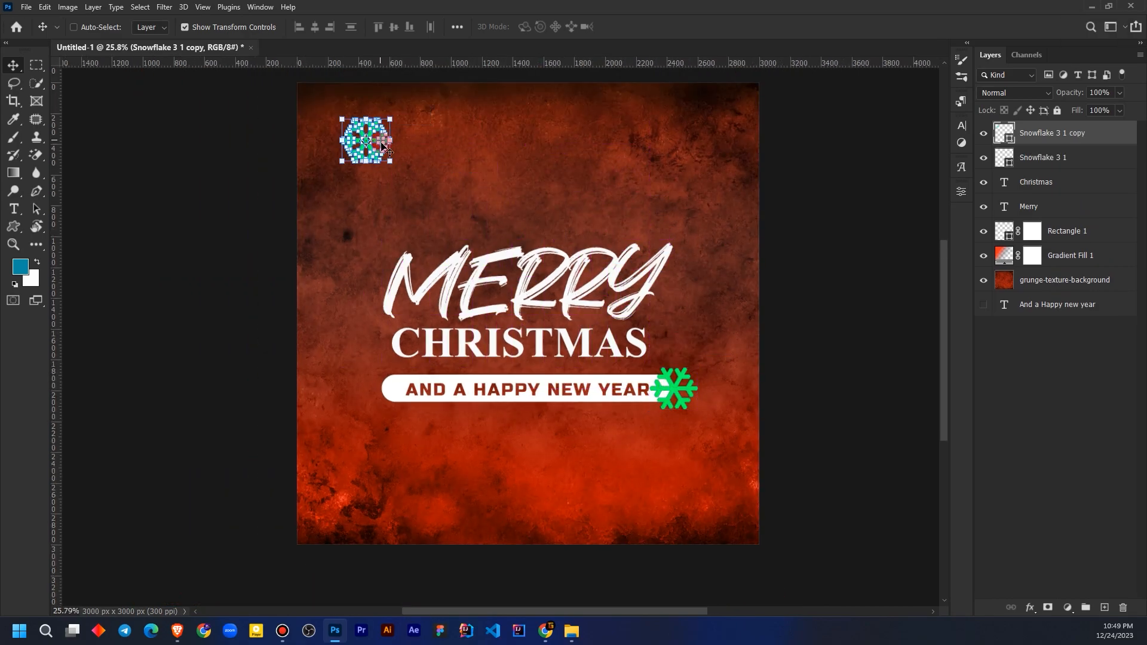
{"action": "left_click", "coordinate": [1068, 395]}
Duplicate the upper-left snowflake above the word MERRY and enlarge the copy to roughly twice its size.
{"action": "left_click", "coordinate": [1051, 135]}
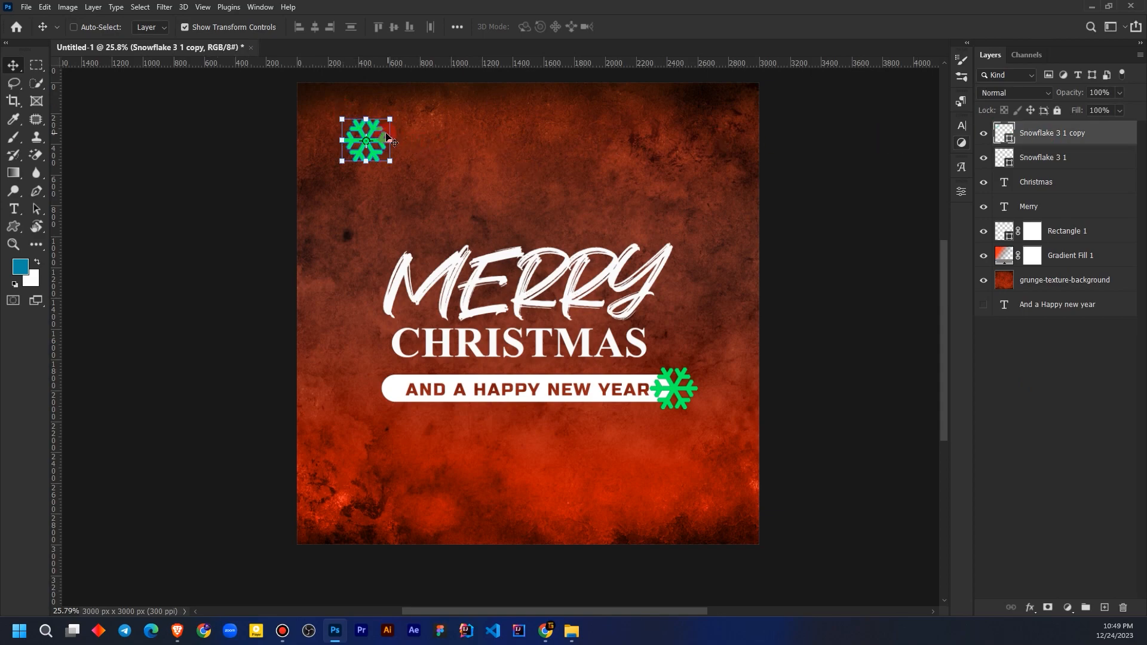
{"action": "left_click_drag", "start_coordinate": [366, 140], "coordinate": [573, 214]}
{"action": "key", "text": "Return"}
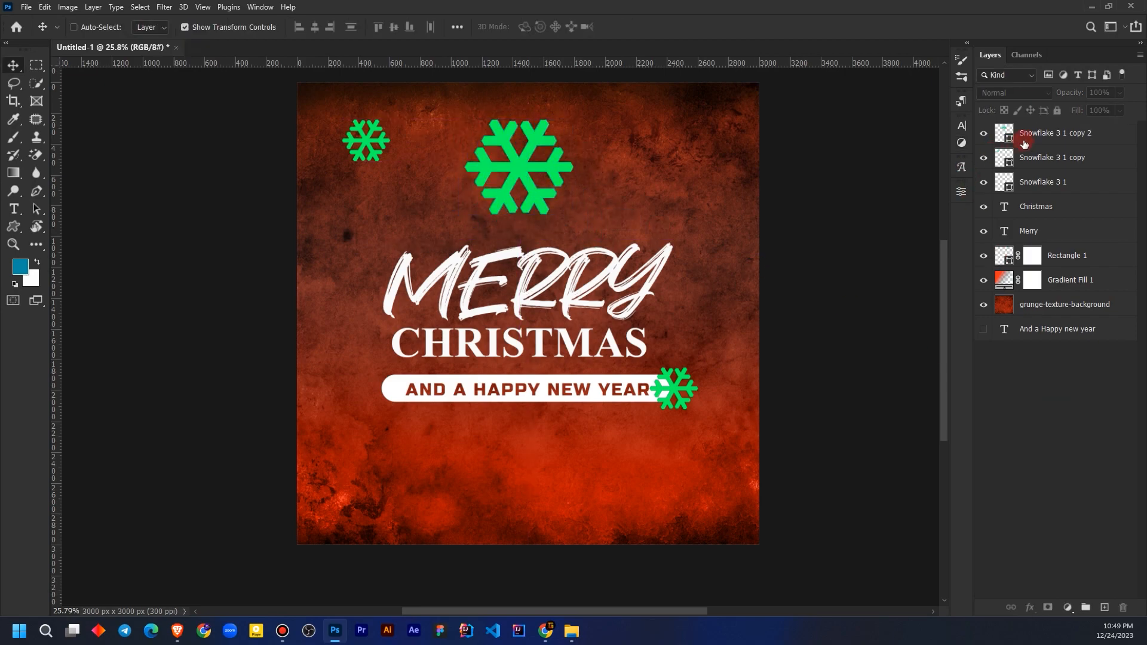
Duplicate the large snowflake to the upper-right area and scale the copy down to match the small ones.
{"action": "left_click_drag", "start_coordinate": [533, 157], "coordinate": [691, 165]}
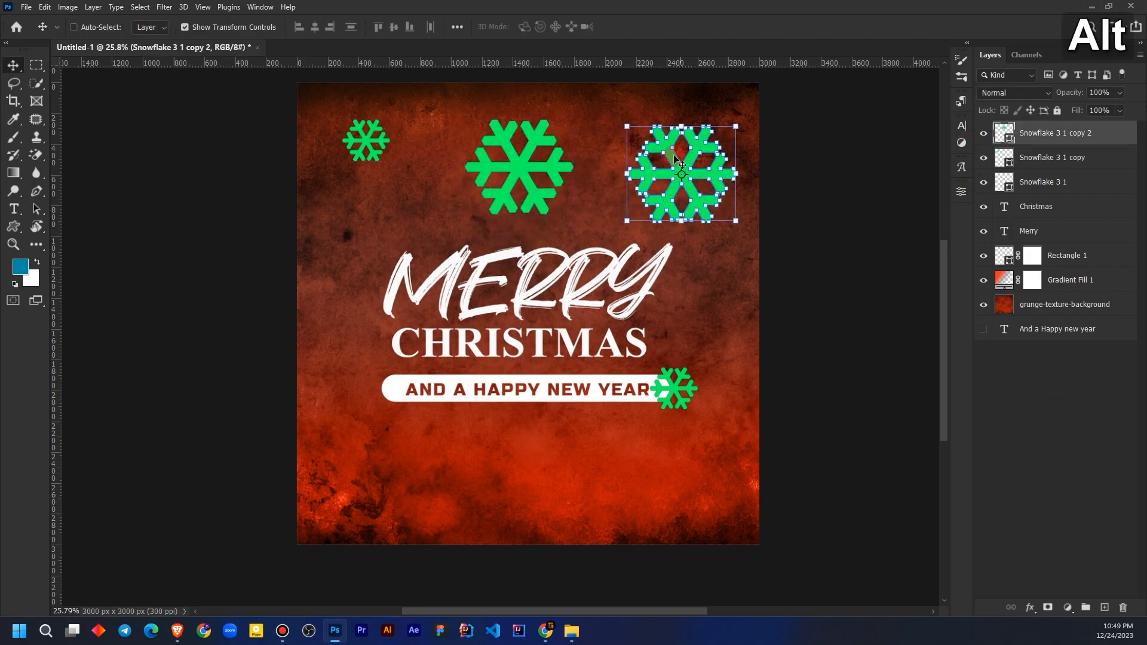
{"action": "key", "text": "ctrl+j"}
{"action": "key", "text": "ctrl+t"}
{"action": "left_click_drag", "start_coordinate": [623, 125], "coordinate": [441, 411]}
{"action": "left_click", "coordinate": [1042, 471]}
Duplicate the upper-right snowflake into the lower-left corner and enlarge the copy so it extends past the canvas edges.
{"action": "left_click", "coordinate": [1029, 142]}
{"action": "key", "text": "ctrl+z"}
{"action": "left_click_drag", "start_coordinate": [385, 472], "coordinate": [302, 537]}
{"action": "left_click_drag", "start_coordinate": [358, 476], "coordinate": [425, 423]}
{"action": "left_click", "coordinate": [1043, 504]}
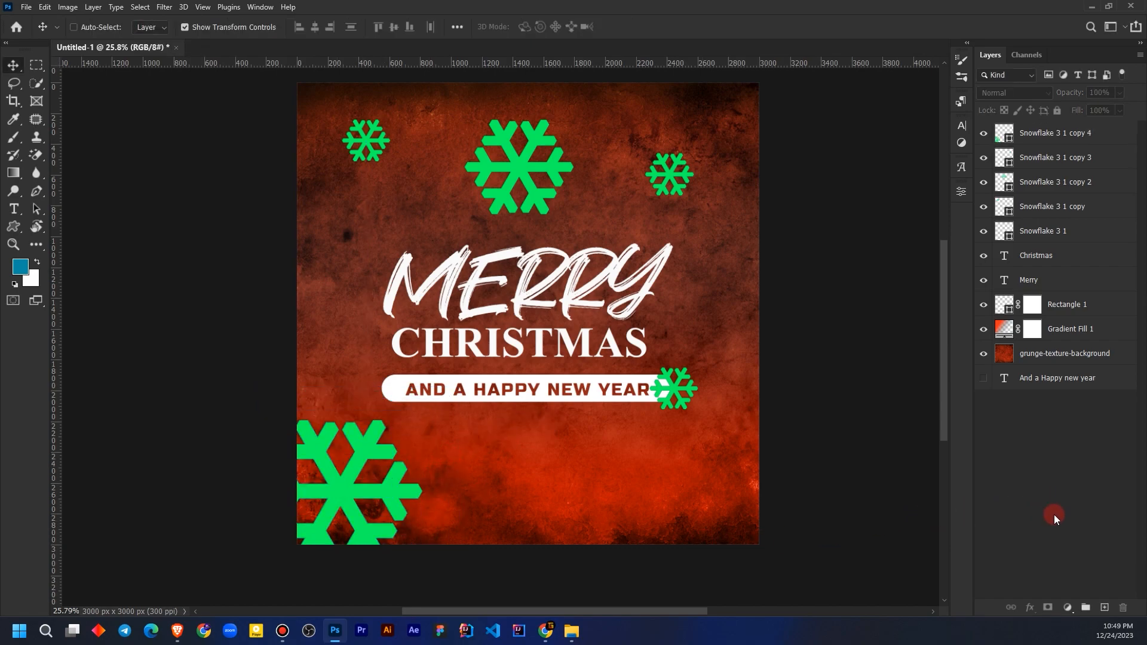
Duplicate the large lower-left snowflake into the lower-right corner, partly off the canvas, and scale the copy to 68.51%.
{"action": "left_click", "coordinate": [1043, 129]}
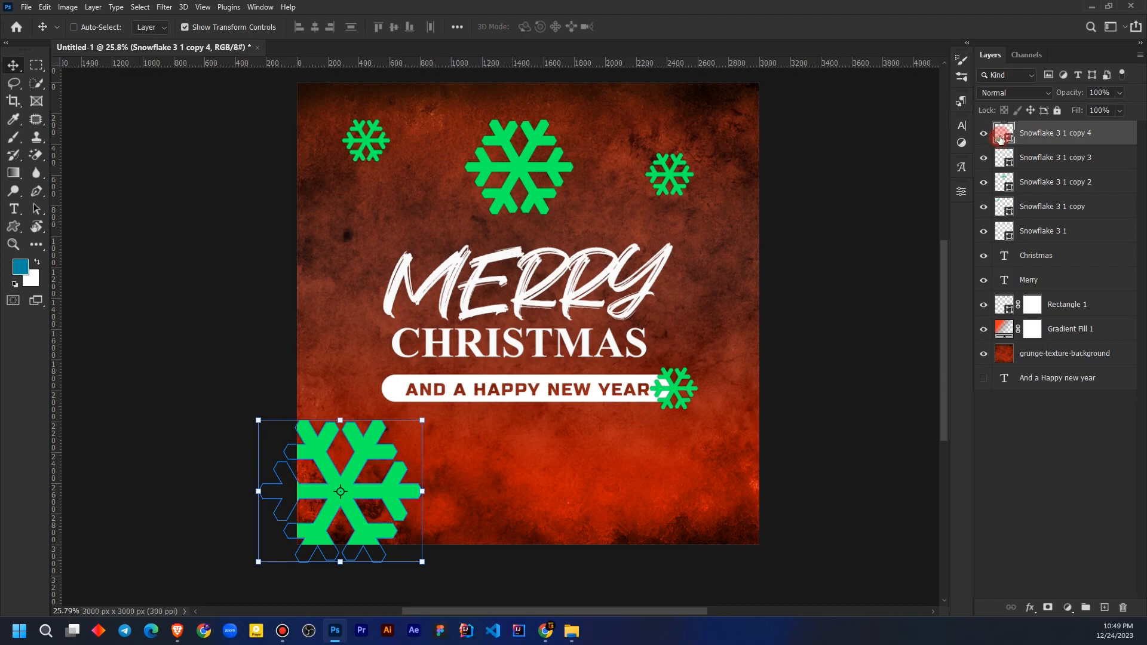
{"action": "left_click_drag", "start_coordinate": [341, 448], "coordinate": [740, 507]}
{"action": "key", "text": "Return"}
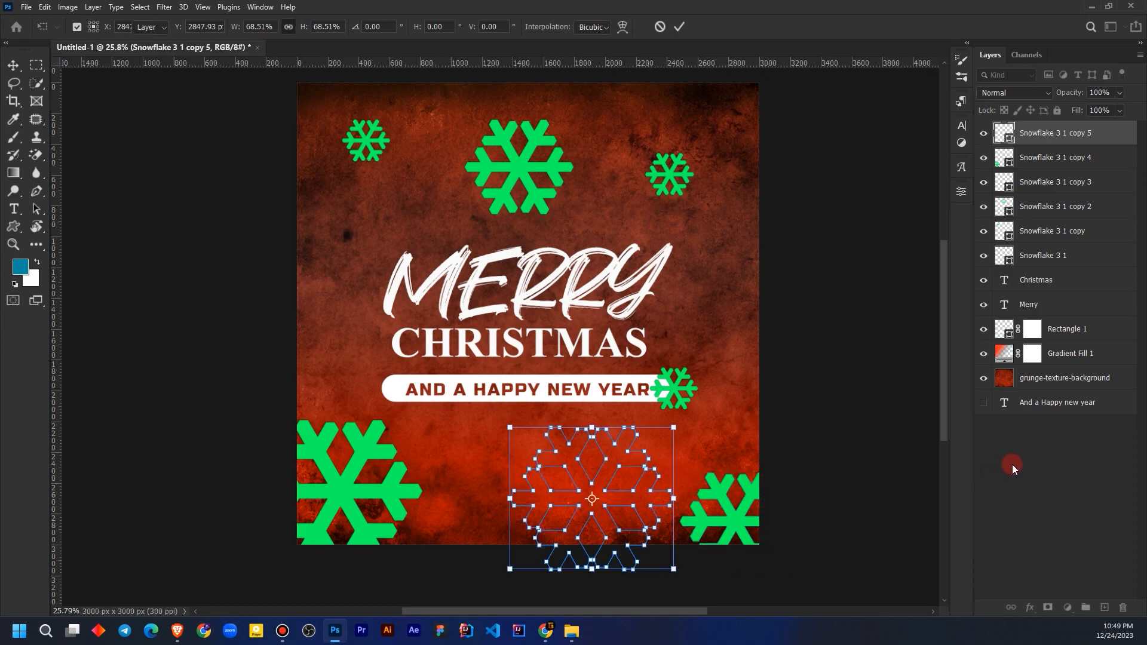
{"action": "left_click", "coordinate": [1014, 463]}
Group the five duplicated snowflake layers, leaving the original snowflake on the pill banner outside the group.
{"action": "left_click", "coordinate": [1015, 132]}
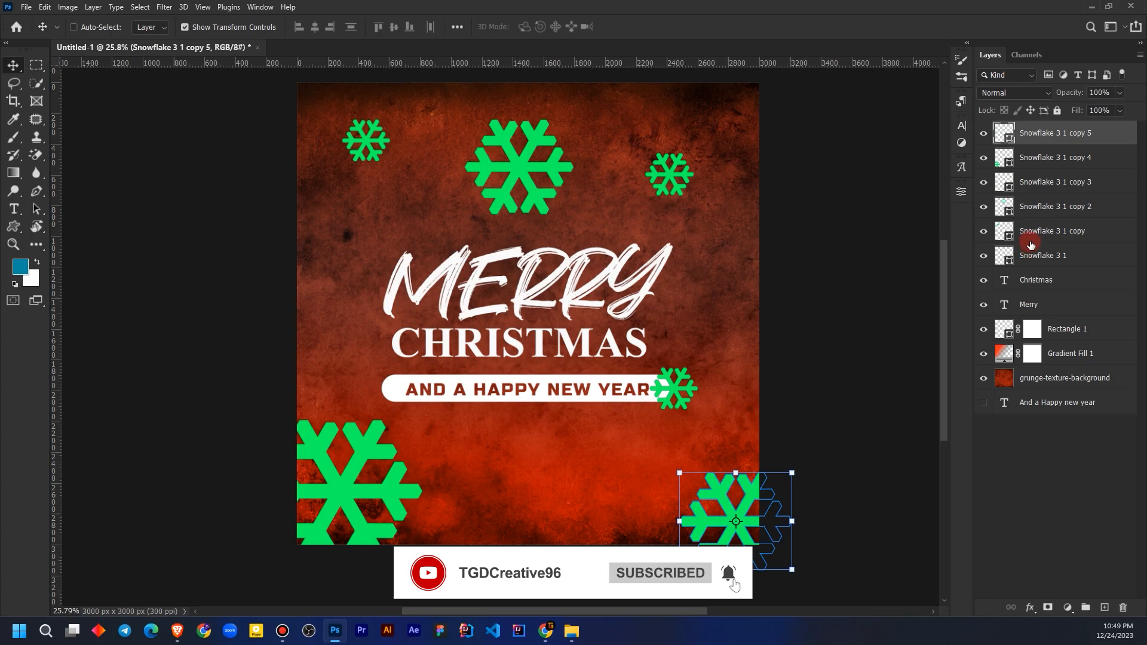
{"action": "left_click", "coordinate": [984, 256]}
{"action": "left_click", "coordinate": [985, 256]}
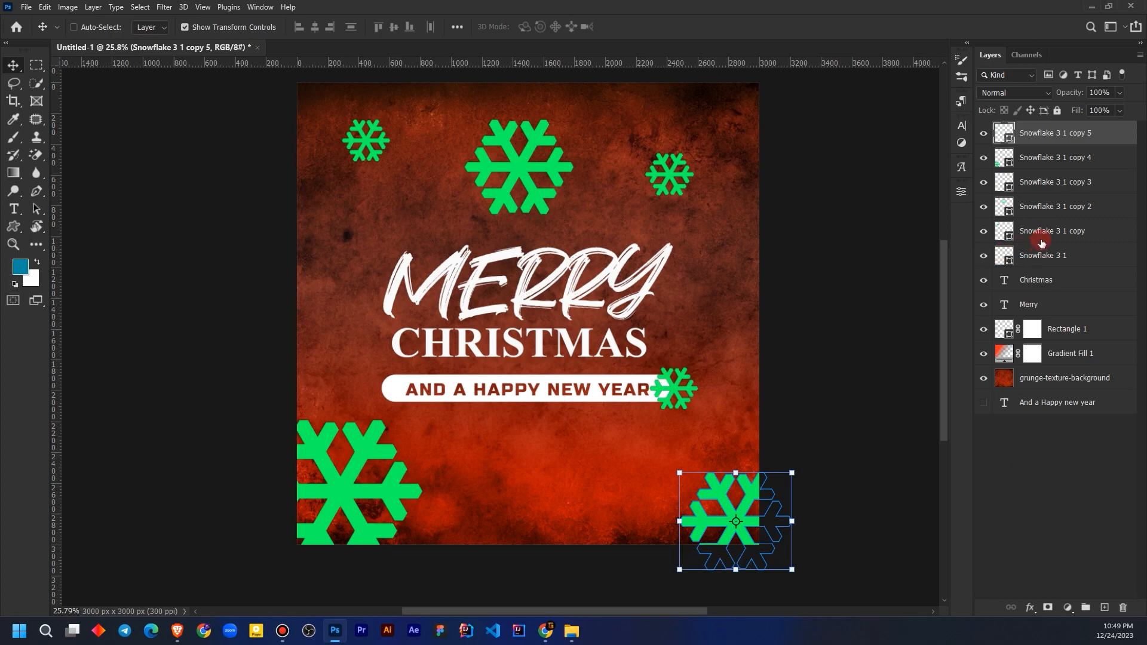
{"action": "left_click", "coordinate": [1042, 236]}
{"action": "left_click", "coordinate": [1051, 133], "text": "shift"}
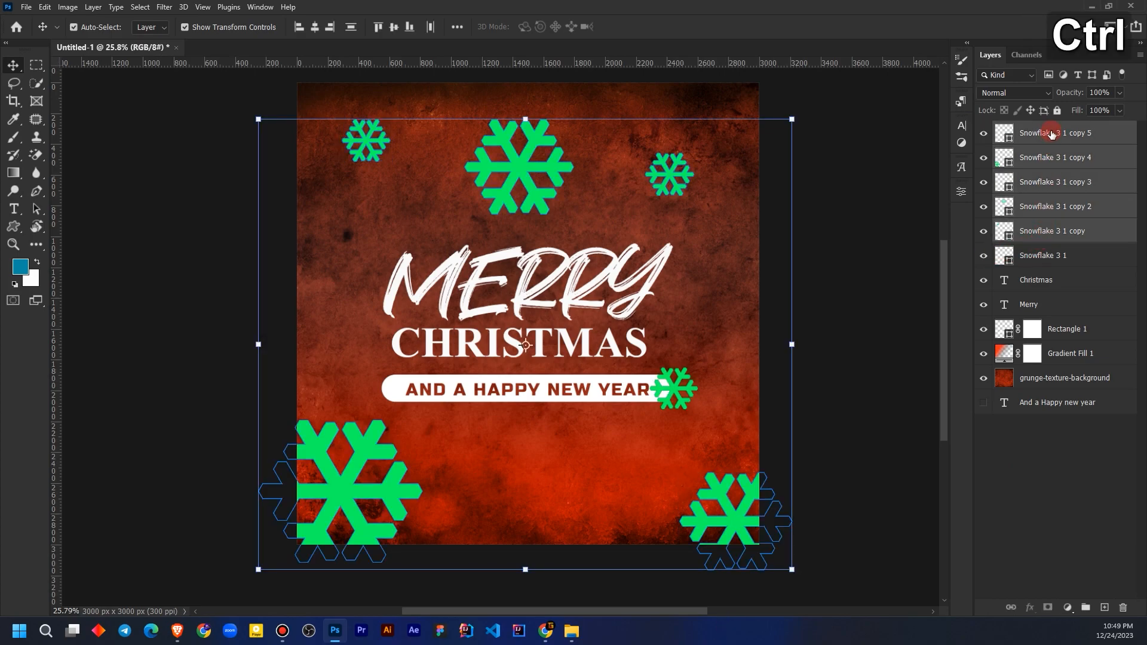
{"action": "key", "text": "ctrl+g"}
{"action": "left_click", "coordinate": [1028, 128]}
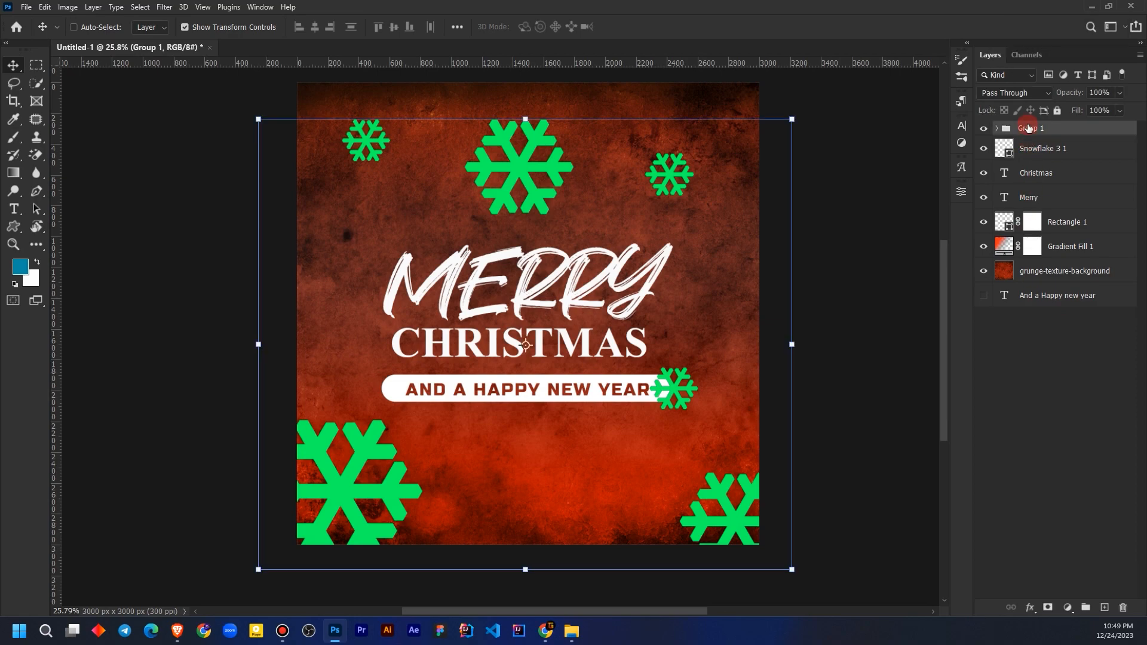
Convert the snowflake group to a smart object and apply a light Gaussian Blur to it.
{"action": "right_click", "coordinate": [1028, 128]}
{"action": "left_click", "coordinate": [1046, 272]}
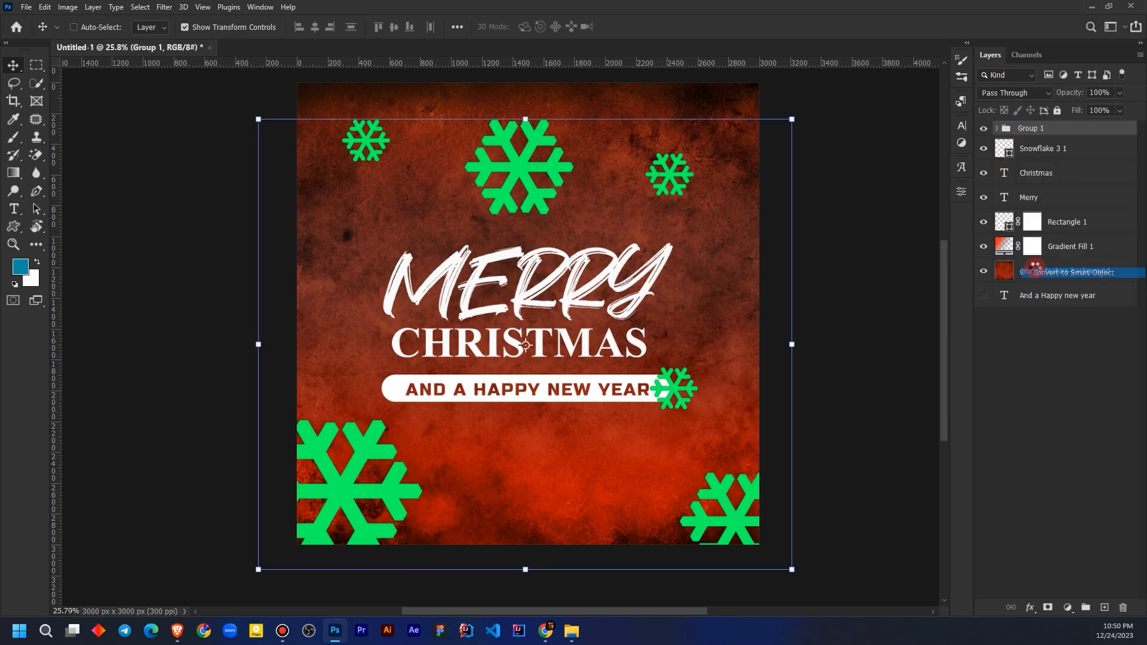
{"action": "left_click", "coordinate": [171, 8]}
{"action": "mouse_move", "coordinate": [314, 166]}
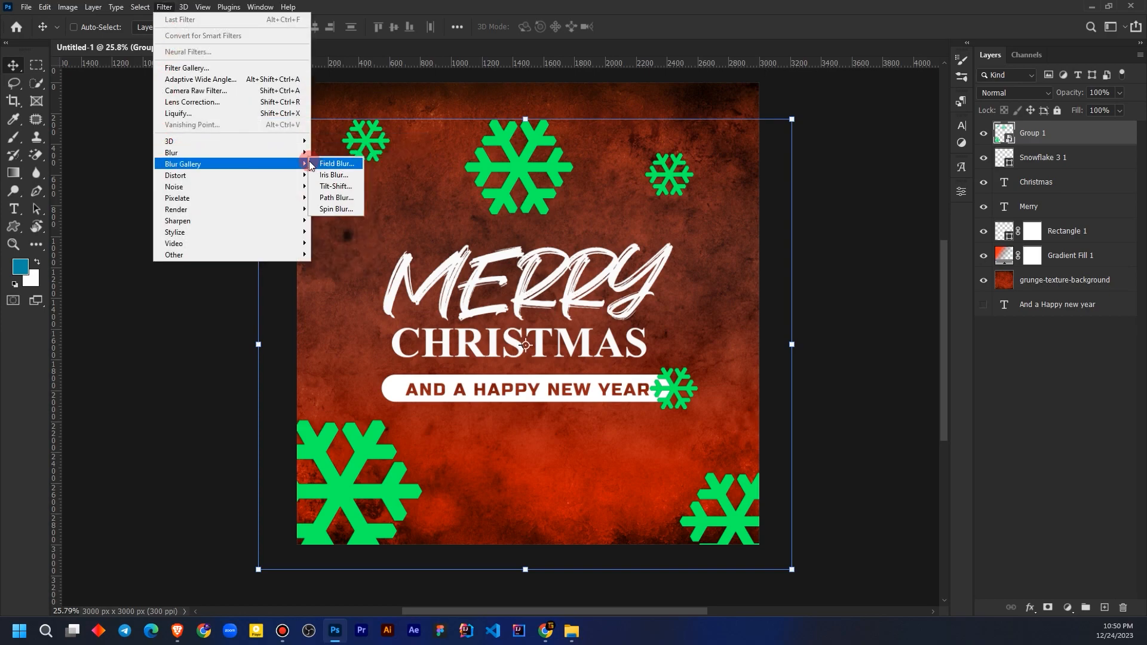
{"action": "left_click", "coordinate": [340, 197]}
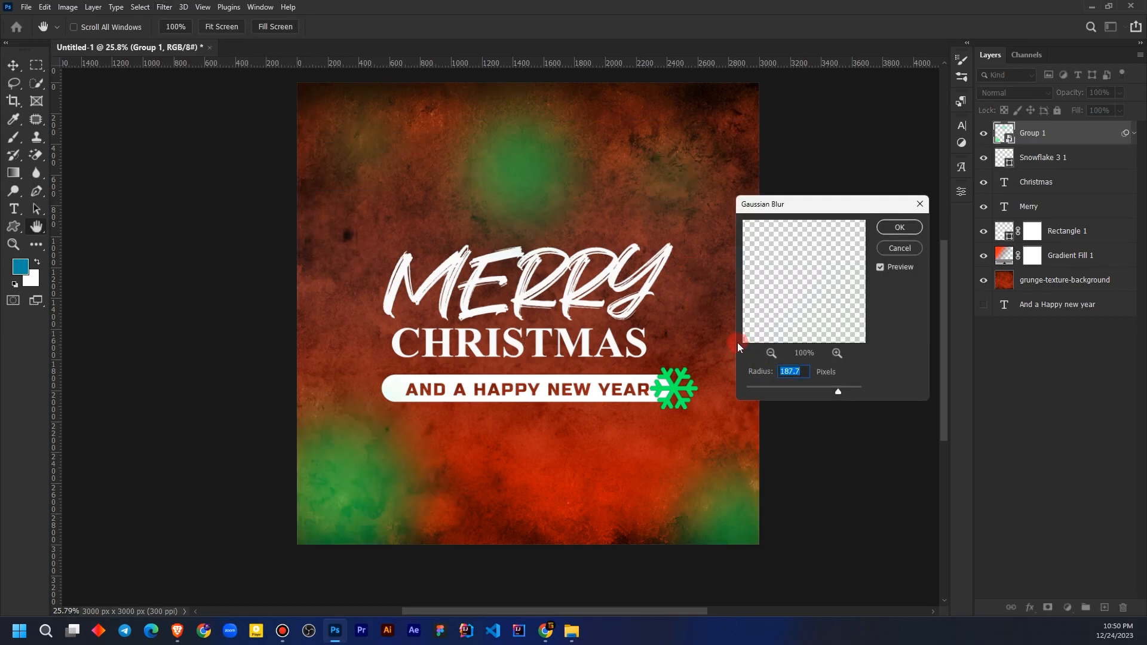
{"action": "mouse_move", "coordinate": [787, 389]}
{"action": "left_mouse_down"}
{"action": "mouse_move", "coordinate": [814, 387]}
{"action": "mouse_move", "coordinate": [782, 388]}
{"action": "left_mouse_up"}
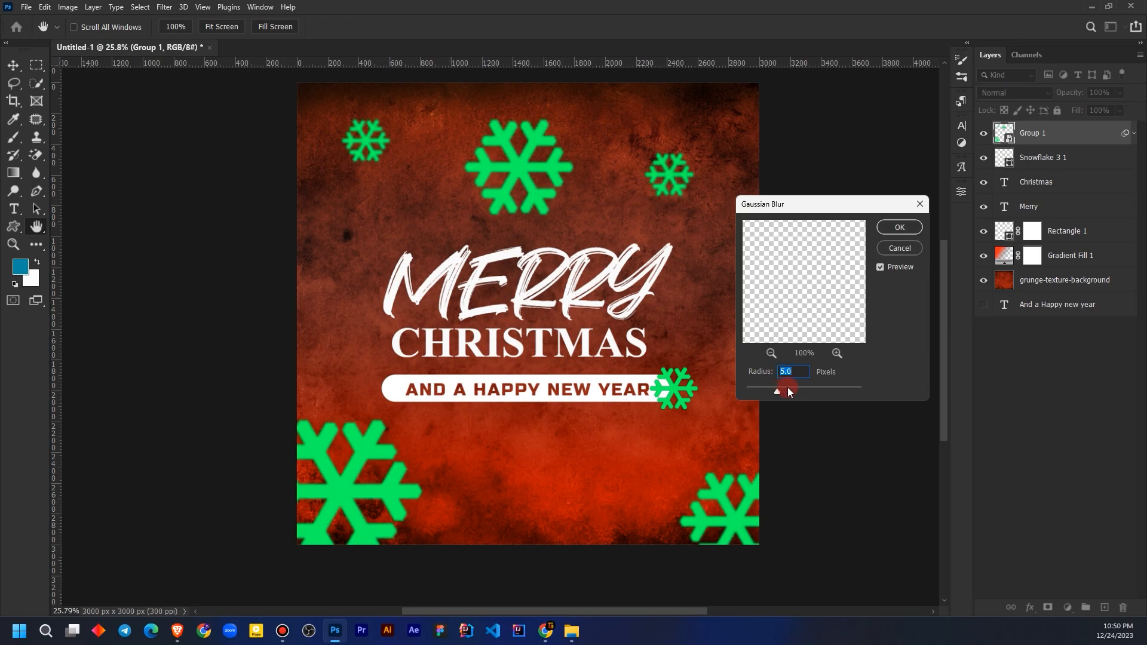
{"action": "left_click_drag", "start_coordinate": [791, 389], "coordinate": [790, 389]}
{"action": "left_click", "coordinate": [797, 389]}
{"action": "left_click", "coordinate": [790, 388]}
{"action": "left_click", "coordinate": [898, 226]}
Set the blurred snowflake layer to 60% opacity and the Luminosity blend mode.
{"action": "left_click_drag", "start_coordinate": [1119, 95], "coordinate": [1098, 109]}
{"action": "left_click", "coordinate": [1029, 436]}
{"action": "left_click", "coordinate": [1028, 132]}
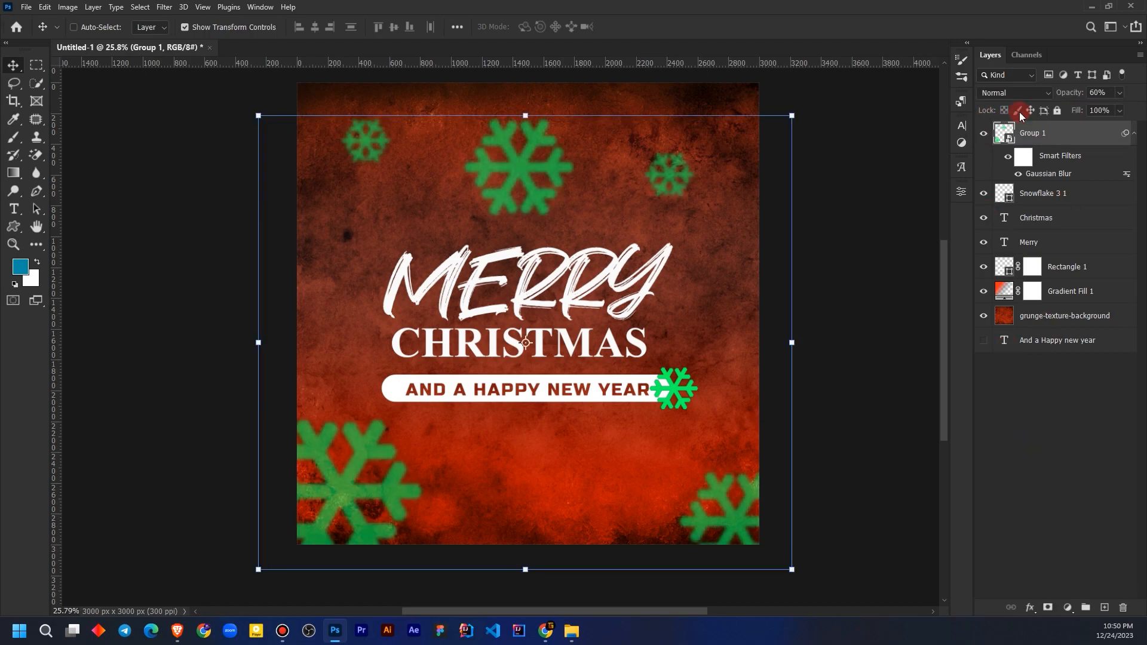
{"action": "left_click", "coordinate": [1013, 93]}
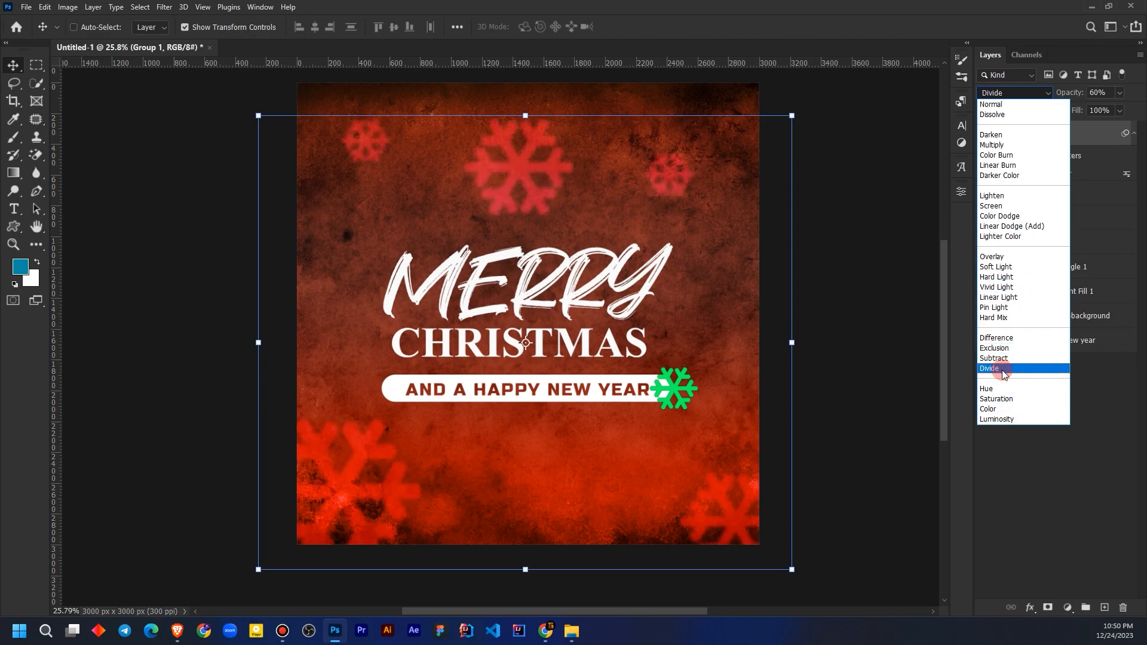
{"action": "left_click", "coordinate": [996, 419]}
{"action": "left_click", "coordinate": [1013, 470]}
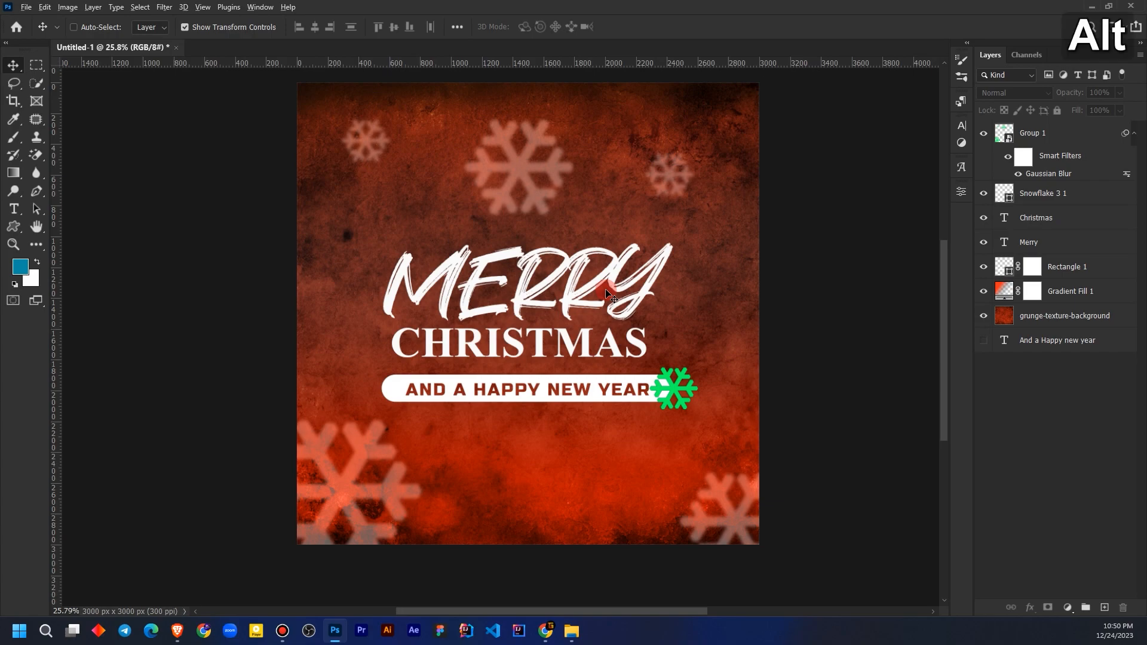
{"action": "scroll", "coordinate": [635, 296], "scroll_direction": "down", "scroll_amount": 2}
{"action": "scroll", "coordinate": [561, 258], "scroll_direction": "up", "scroll_amount": 2}
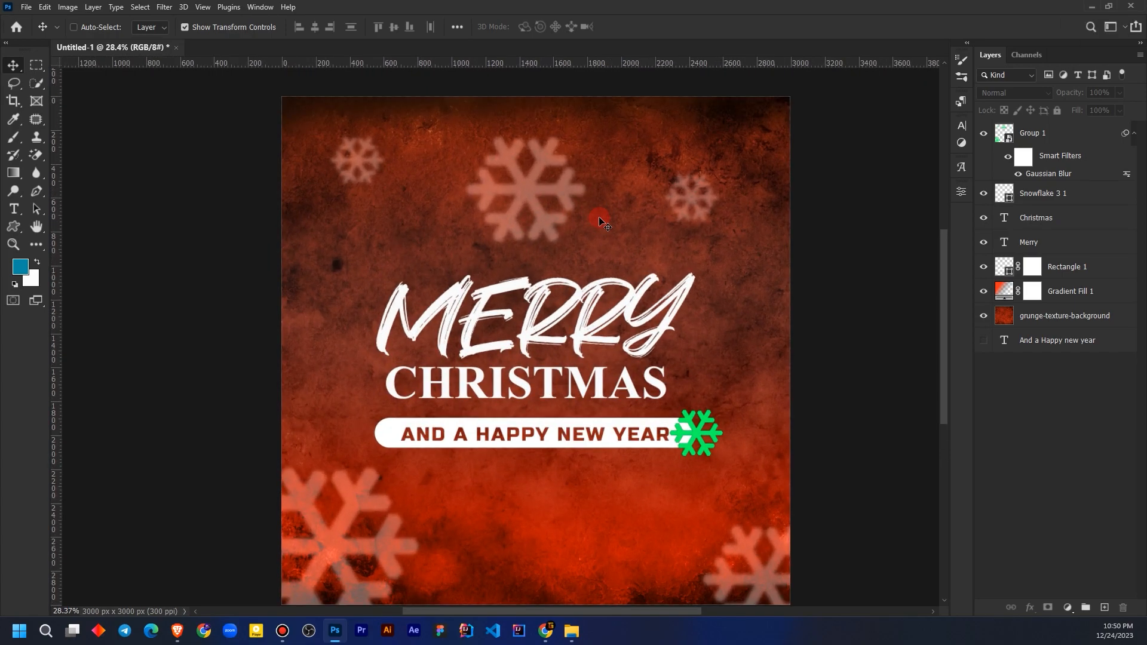
Add a pattern fill layer above the blurred snowflakes using the pale blue Water pattern at an angle of -79.98° and 100% scale.
{"action": "left_click", "coordinate": [1034, 143]}
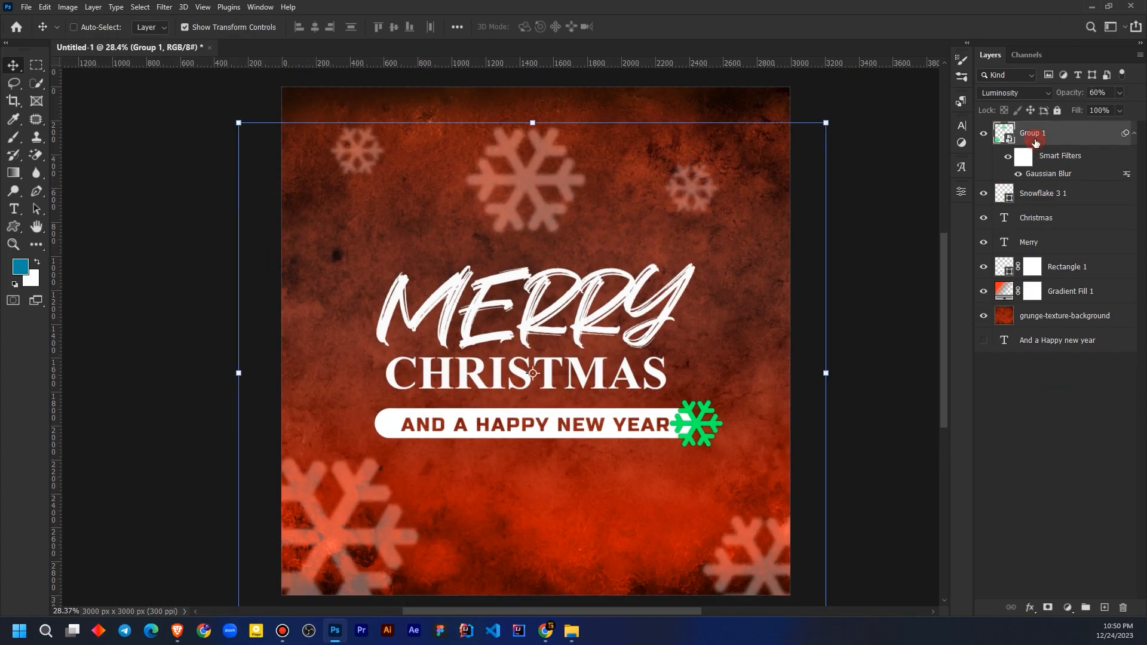
{"action": "left_click", "coordinate": [1069, 611]}
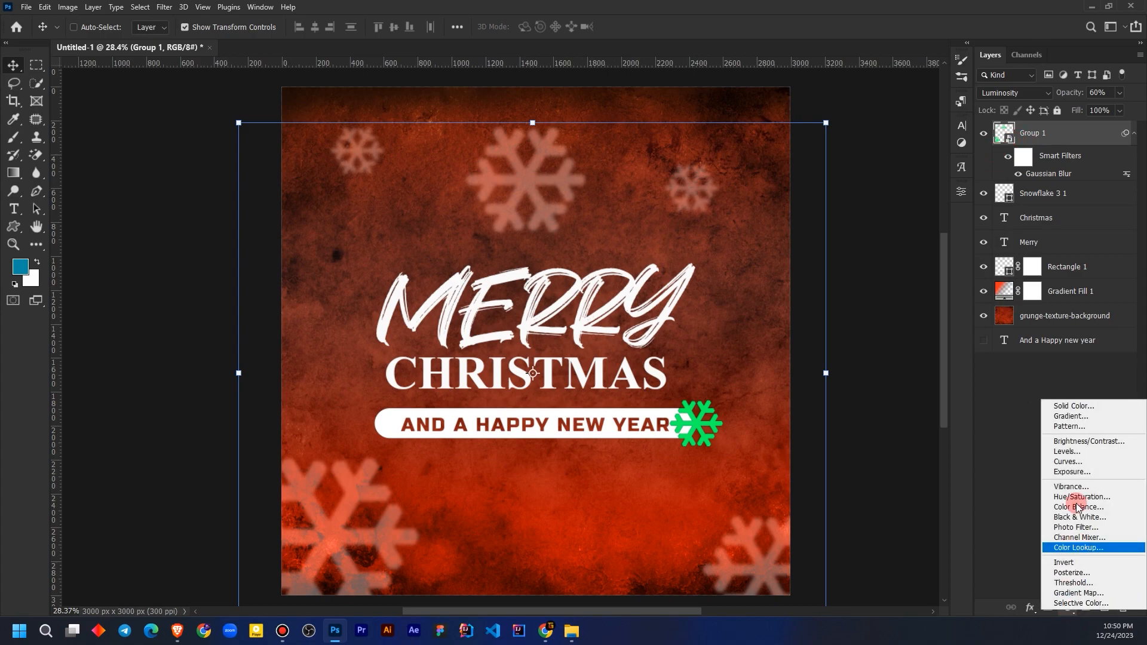
{"action": "left_click", "coordinate": [1072, 425]}
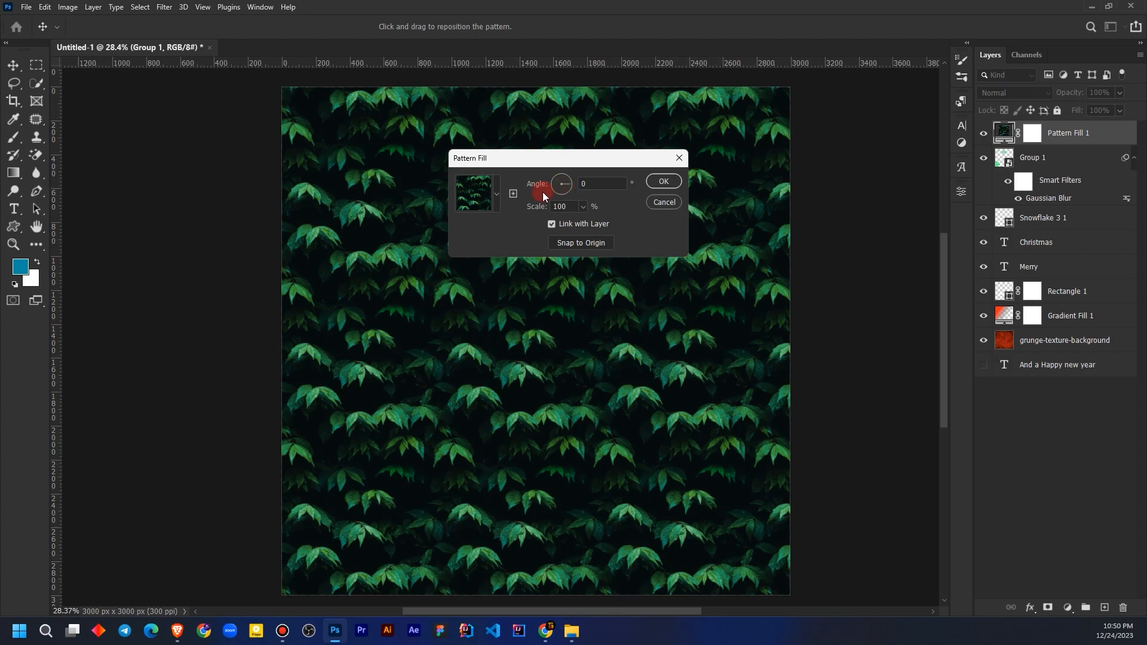
{"action": "left_click_drag", "start_coordinate": [559, 191], "coordinate": [568, 192]}
{"action": "left_click", "coordinate": [497, 193]}
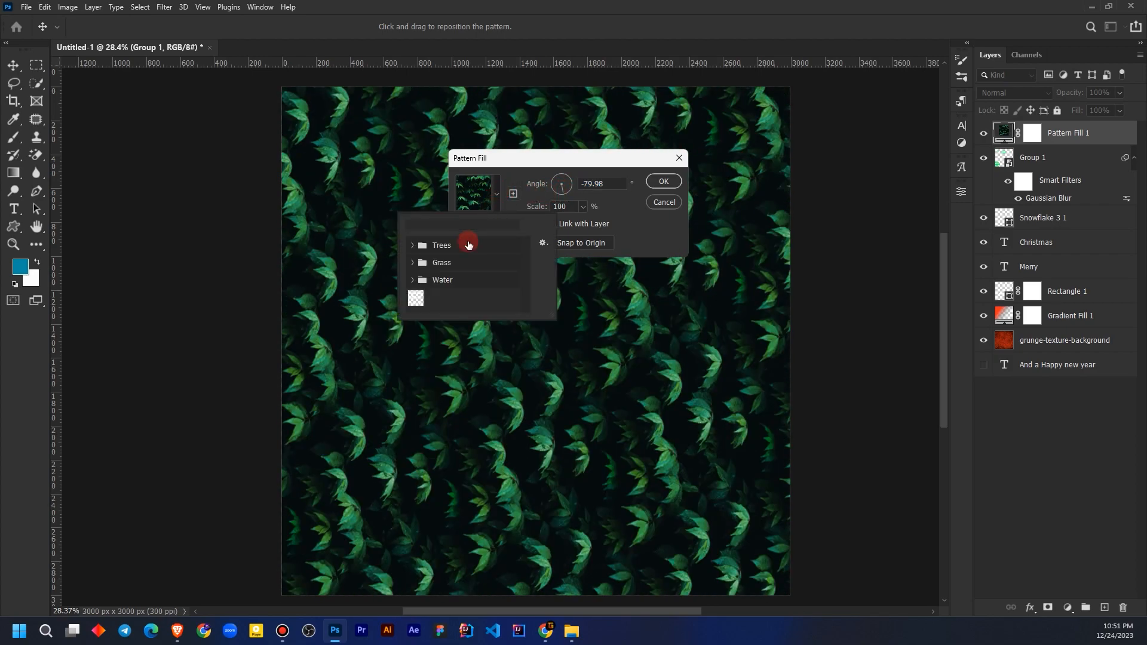
{"action": "left_click", "coordinate": [411, 279]}
{"action": "left_click", "coordinate": [466, 296]}
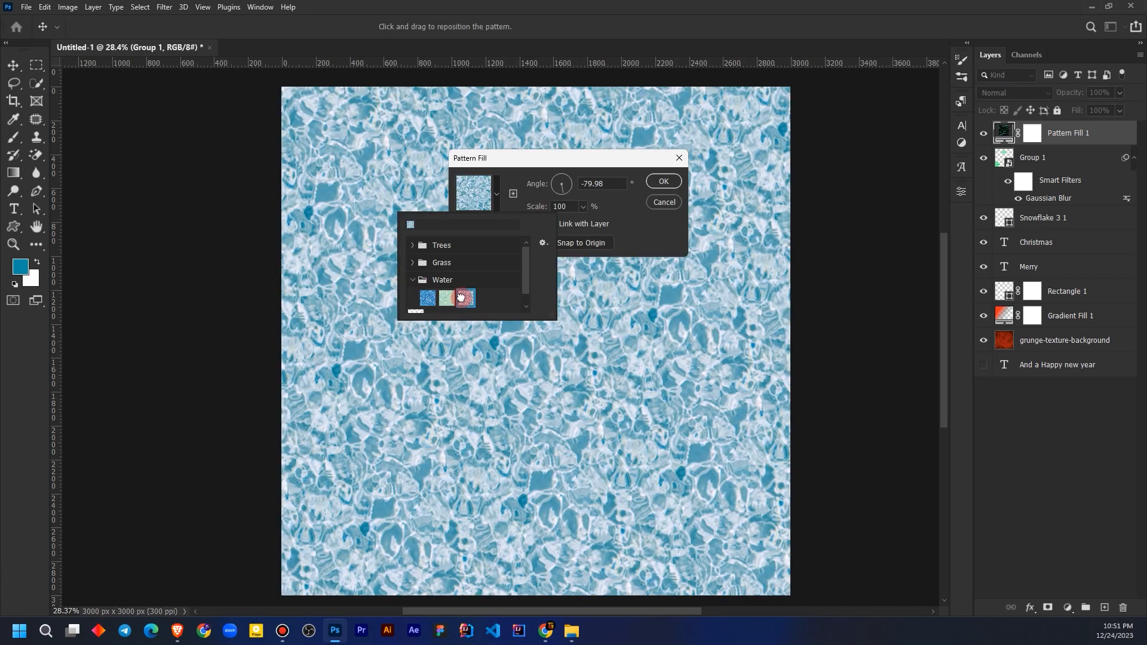
{"action": "left_click", "coordinate": [415, 250]}
{"action": "left_click", "coordinate": [434, 247]}
{"action": "left_click", "coordinate": [663, 183]}
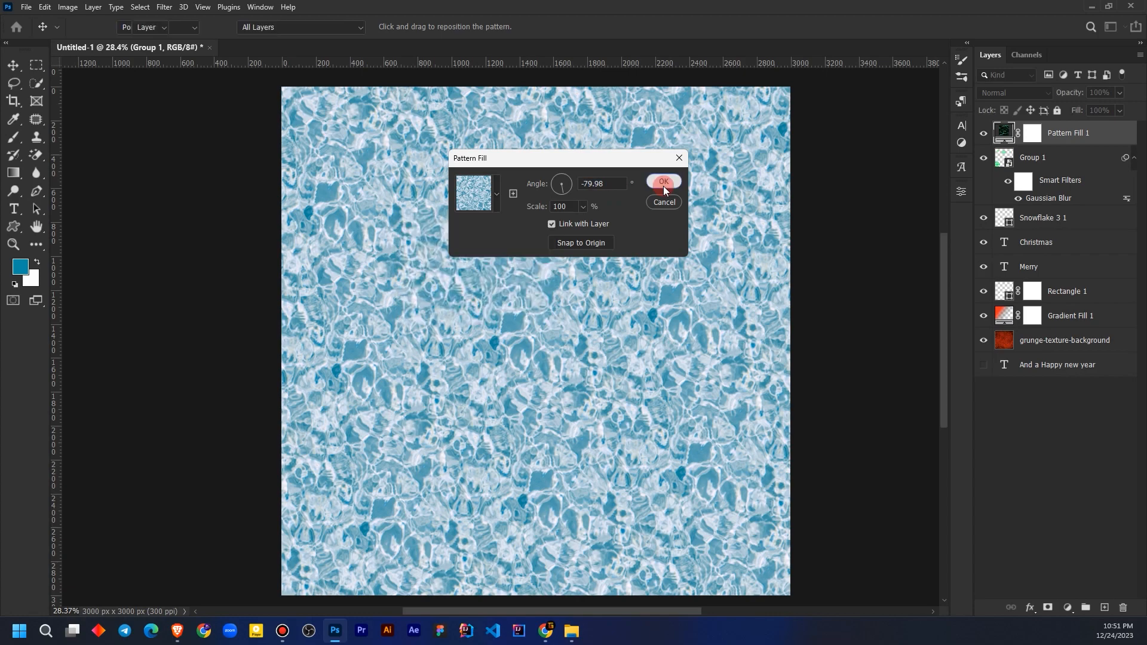
{"action": "left_click", "coordinate": [663, 183]}
Blend the water pattern fill layer into the design with the Overlay mode.
{"action": "left_click", "coordinate": [1052, 460]}
{"action": "left_click", "coordinate": [1054, 132]}
{"action": "left_click", "coordinate": [1001, 79]}
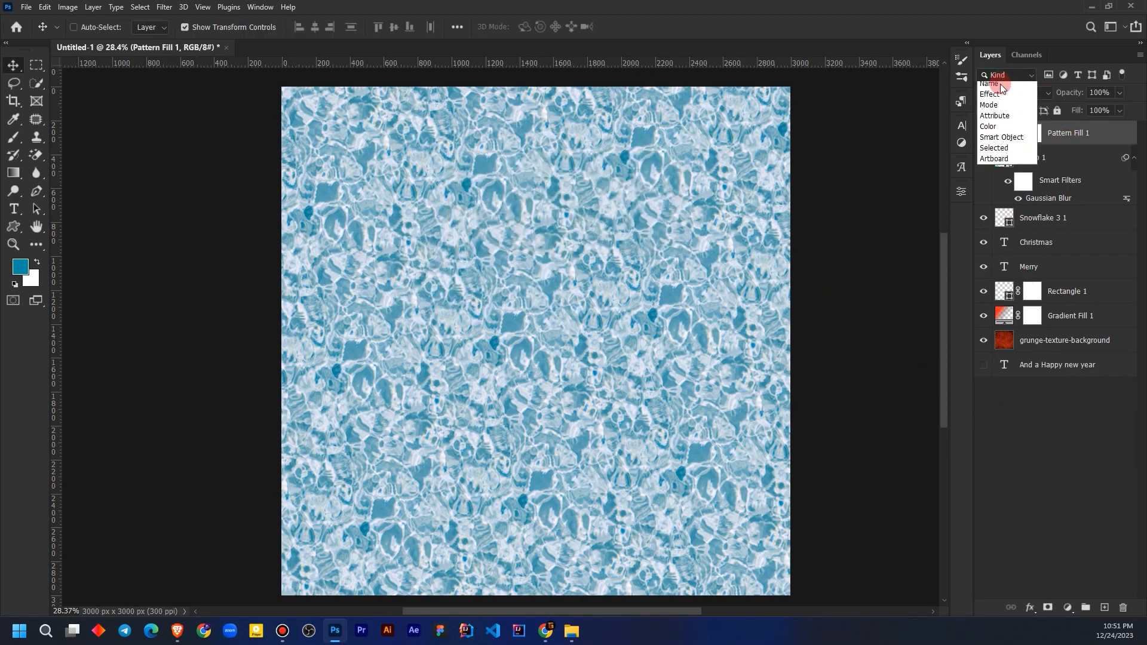
{"action": "left_click", "coordinate": [1022, 260]}
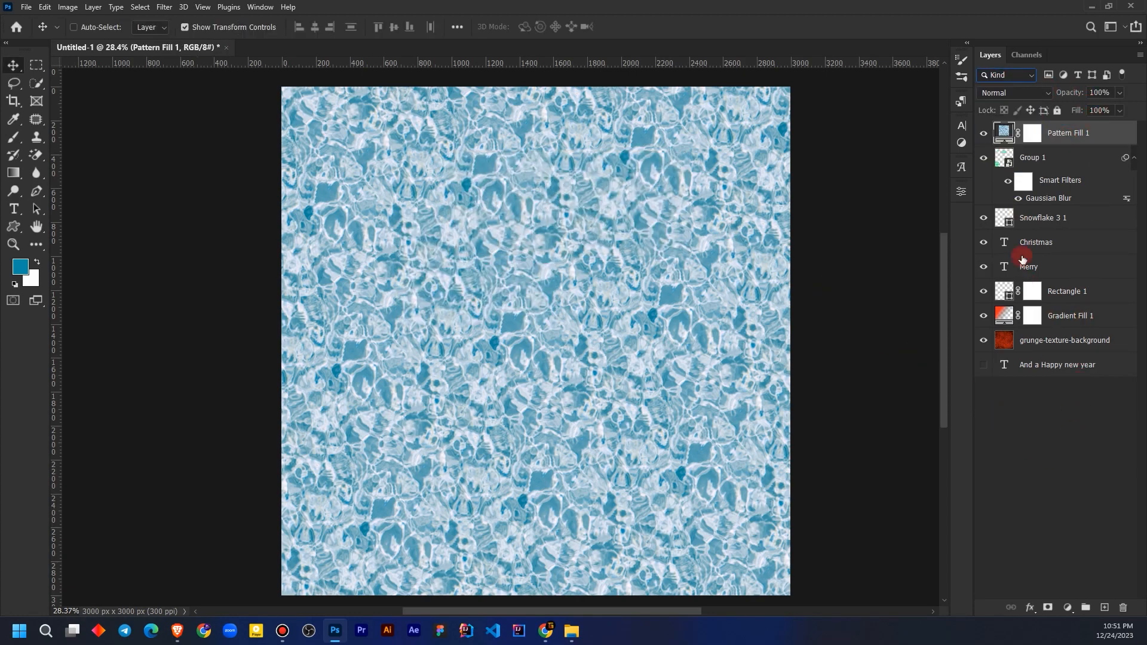
{"action": "left_click", "coordinate": [1005, 95]}
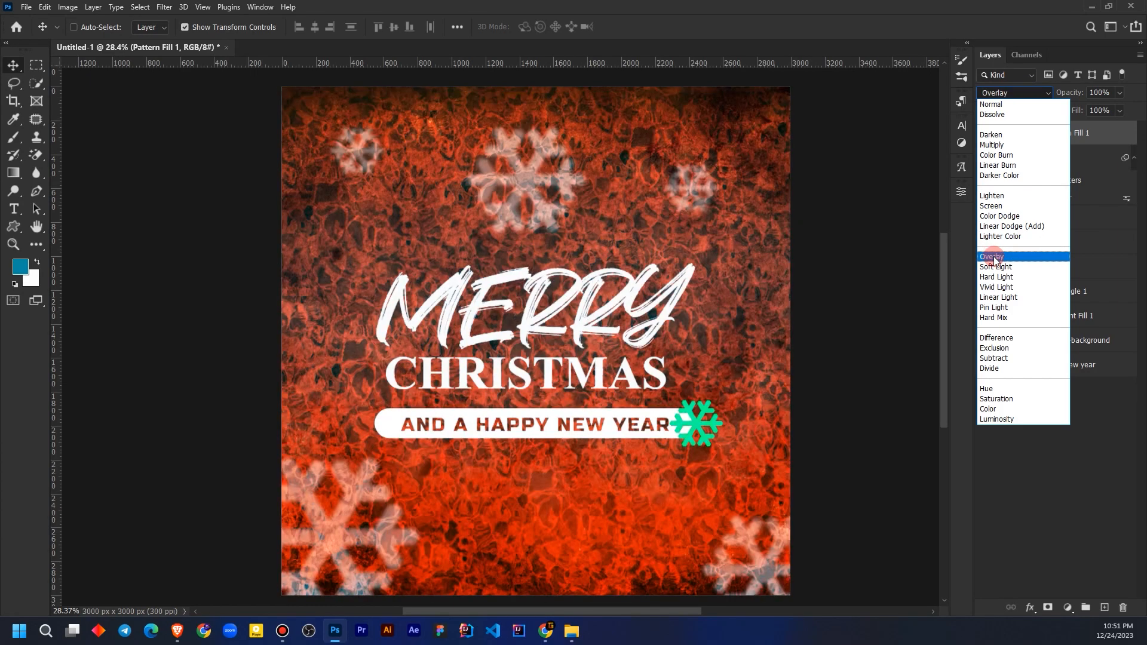
{"action": "left_click", "coordinate": [998, 258]}
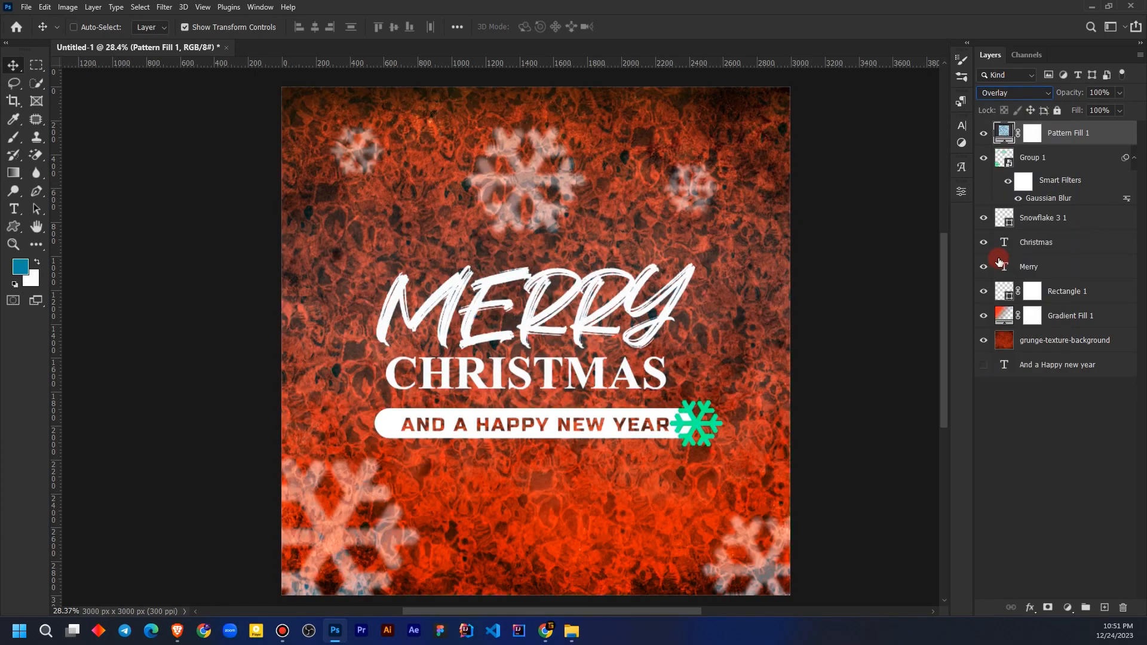
Set the pattern fill layer's opacity to 98% and check the whole design.
{"action": "left_click", "coordinate": [1037, 457]}
{"action": "left_click", "coordinate": [1075, 136]}
{"action": "left_click_drag", "start_coordinate": [1075, 105], "coordinate": [1093, 107]}
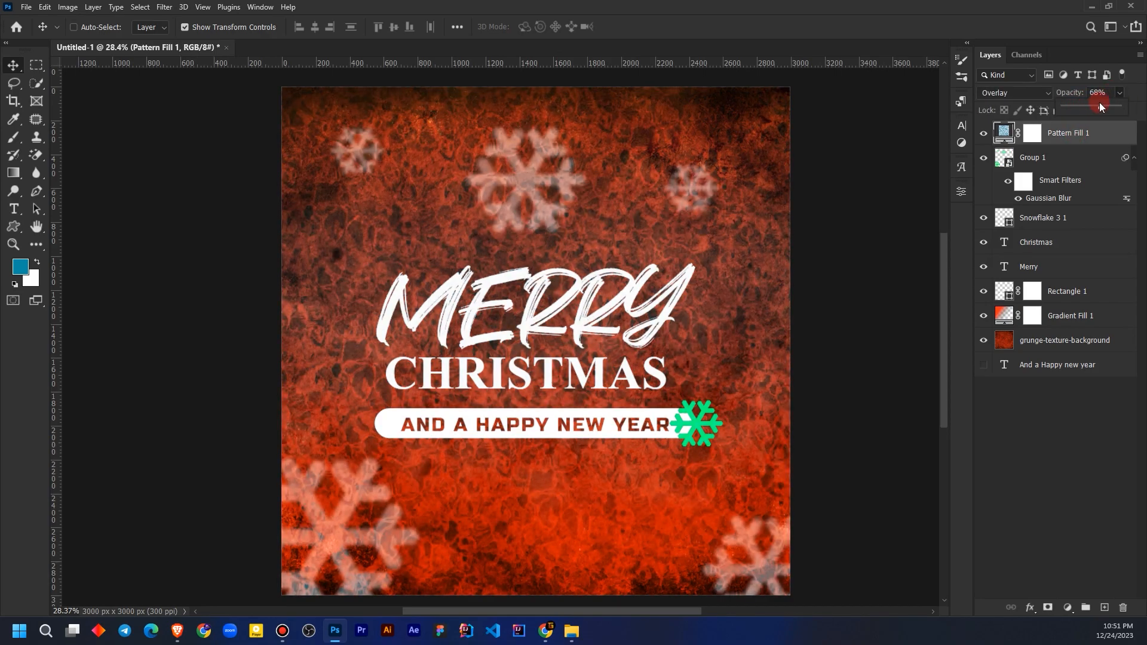
{"action": "left_click_drag", "start_coordinate": [1111, 102], "coordinate": [1114, 106]}
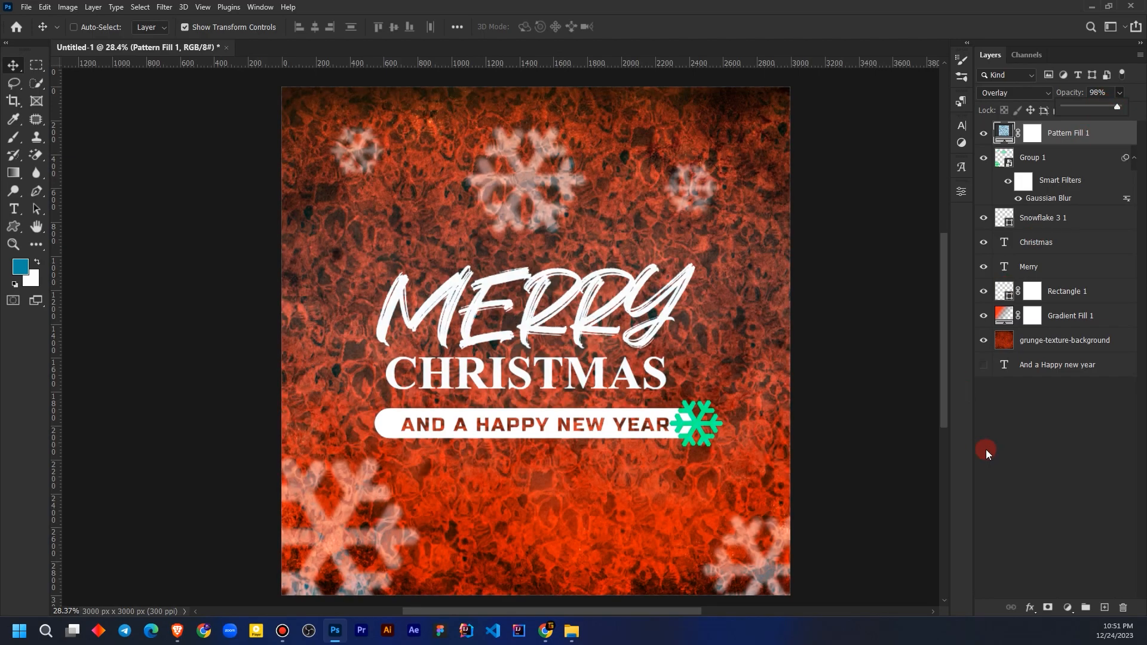
{"action": "left_click", "coordinate": [1028, 456]}
{"action": "scroll", "coordinate": [624, 329], "scroll_direction": "down", "scroll_amount": 4}
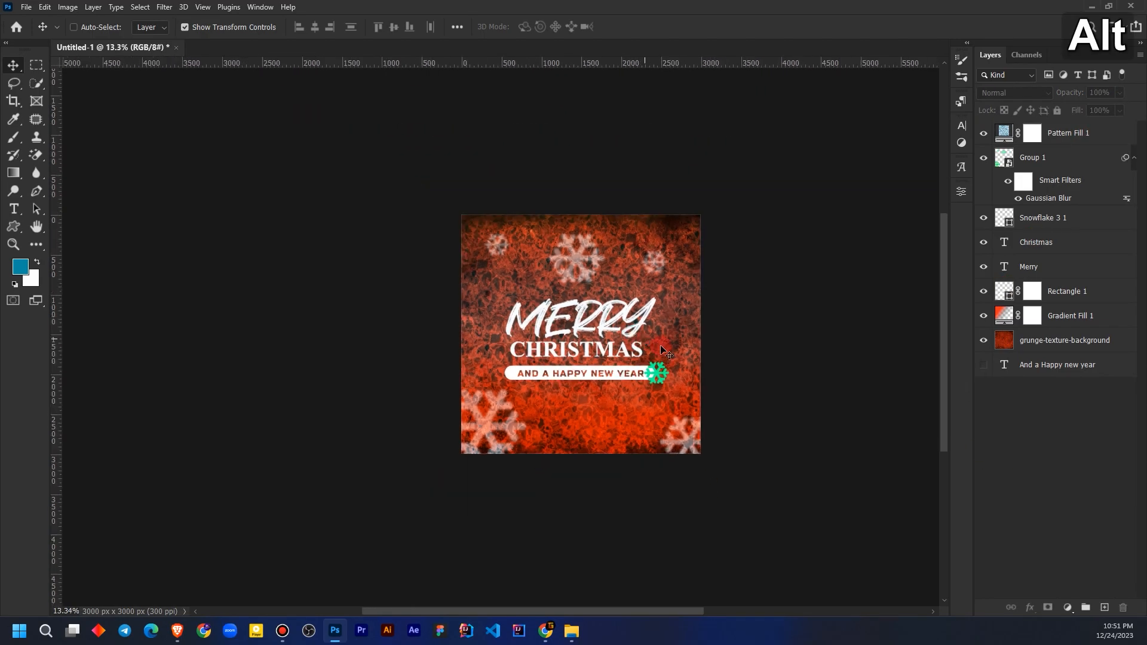
{"action": "scroll", "coordinate": [657, 357], "scroll_direction": "up", "scroll_amount": 4}
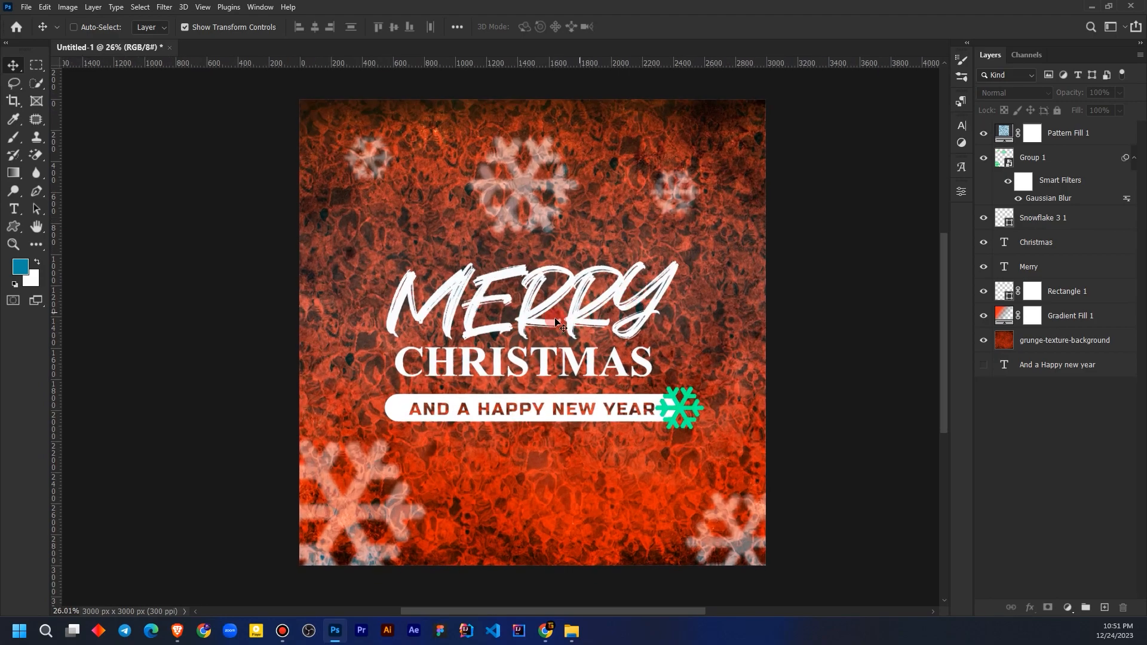
{"action": "scroll", "coordinate": [404, 303], "scroll_direction": "up", "scroll_amount": 1}
{"action": "scroll", "coordinate": [482, 312], "scroll_direction": "down", "scroll_amount": 1}
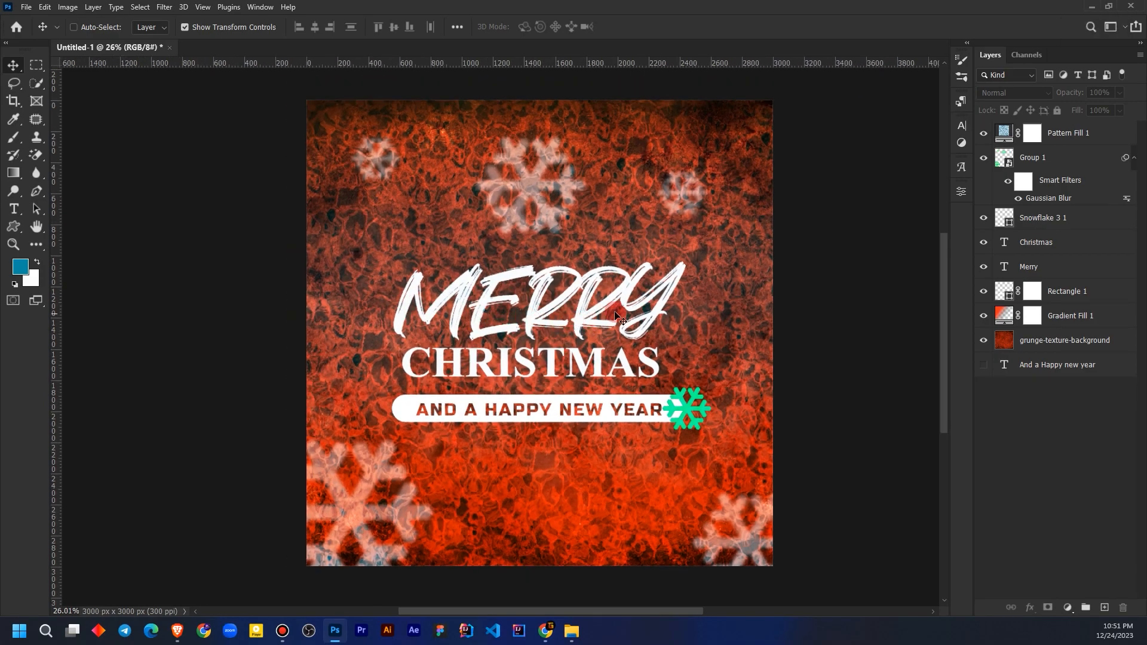
Target the pattern fill's layer mask and set up a soft round brush of 633 px for painting in black.
{"action": "left_click", "coordinate": [1045, 140]}
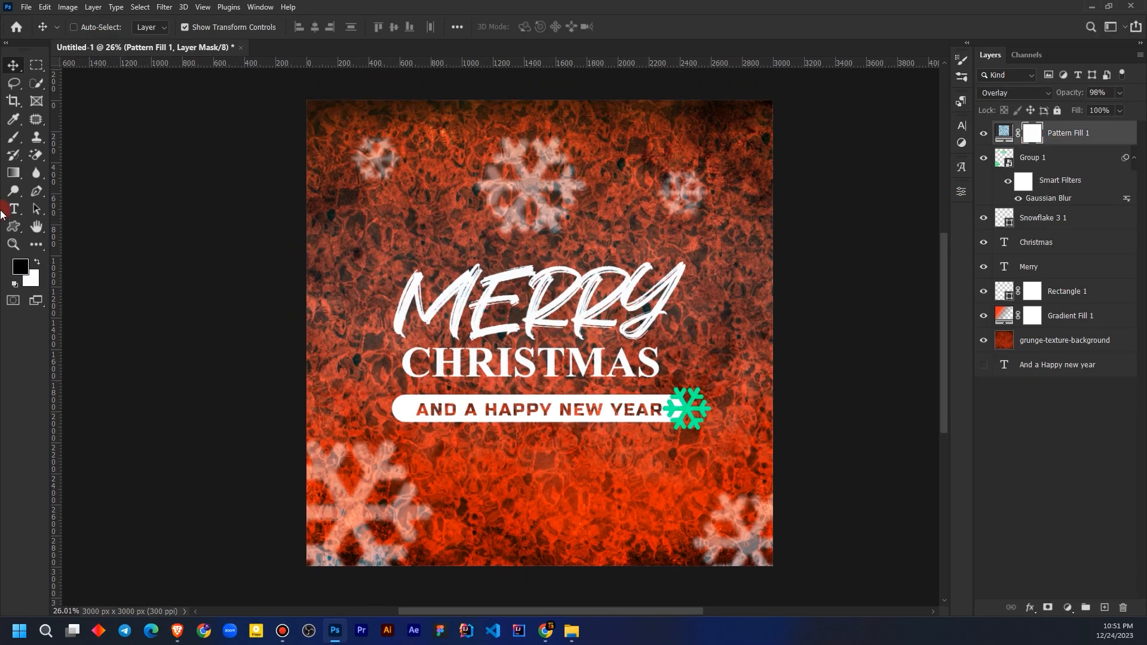
{"action": "left_click_drag", "start_coordinate": [3, 146], "coordinate": [99, 148]}
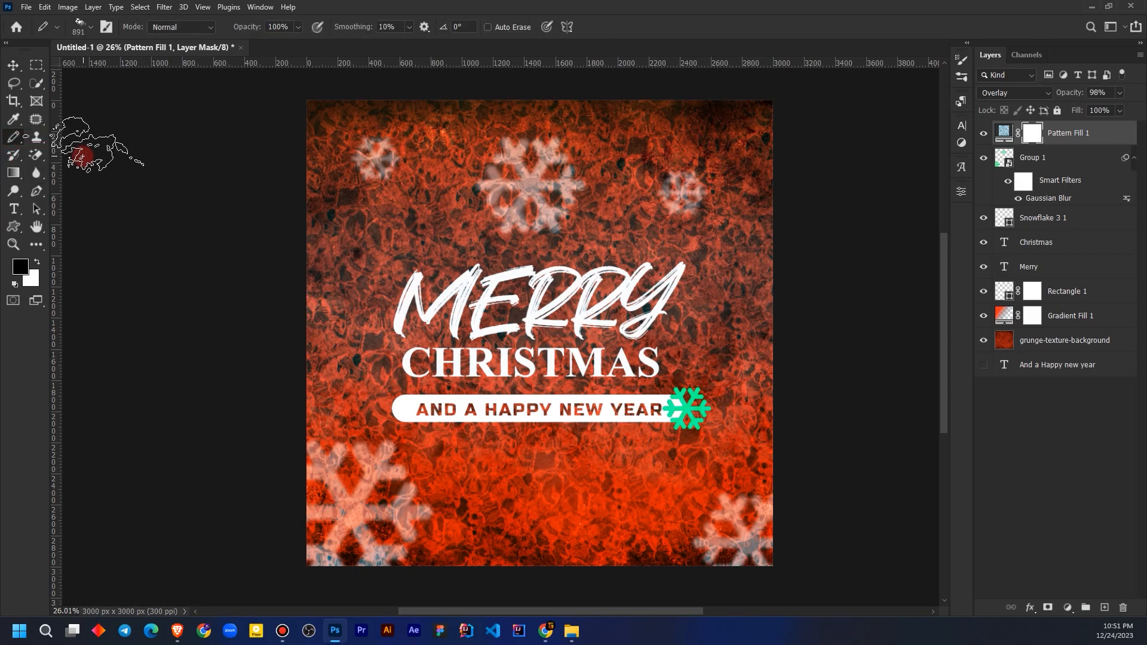
{"action": "left_click_drag", "start_coordinate": [16, 142], "coordinate": [60, 138]}
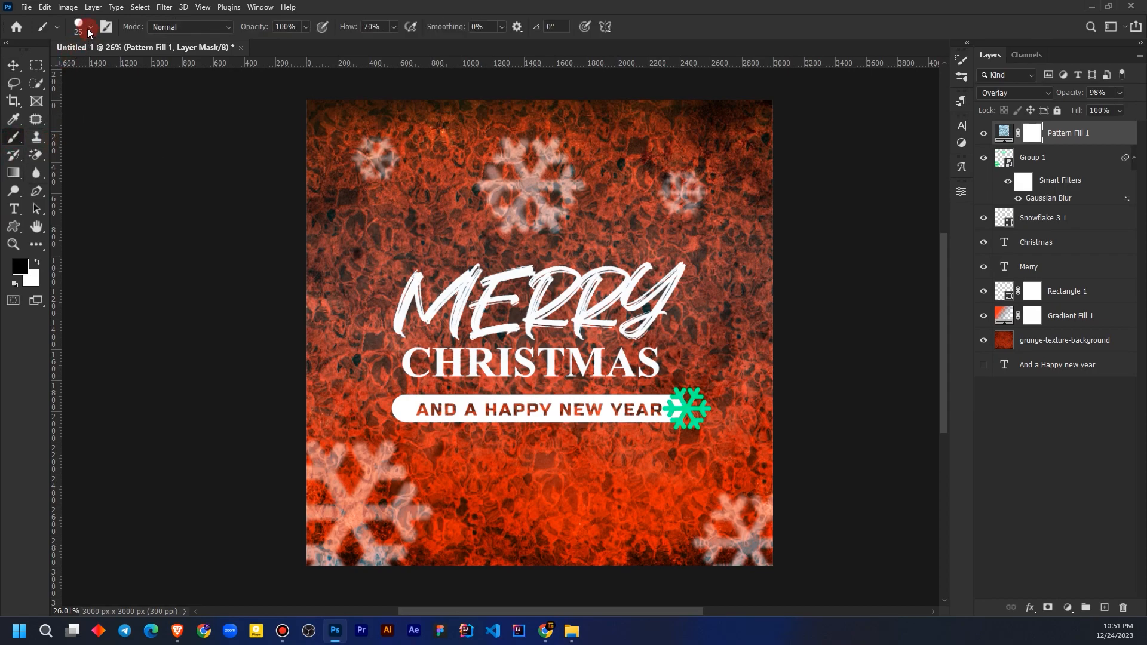
{"action": "left_click", "coordinate": [87, 27]}
{"action": "left_click", "coordinate": [40, 192]}
{"action": "left_click", "coordinate": [455, 5]}
{"action": "left_click_drag", "start_coordinate": [377, 335], "coordinate": [423, 336]}
Load the Christmas and Merry lettering as a combined selection and paint black inside it on the pattern fill's mask, keeping the texture off the letters.
{"action": "mouse_move", "coordinate": [315, 310]}
{"action": "left_mouse_down"}
{"action": "mouse_move", "coordinate": [801, 311]}
{"action": "mouse_move", "coordinate": [316, 292]}
{"action": "mouse_move", "coordinate": [639, 350]}
{"action": "left_mouse_up"}
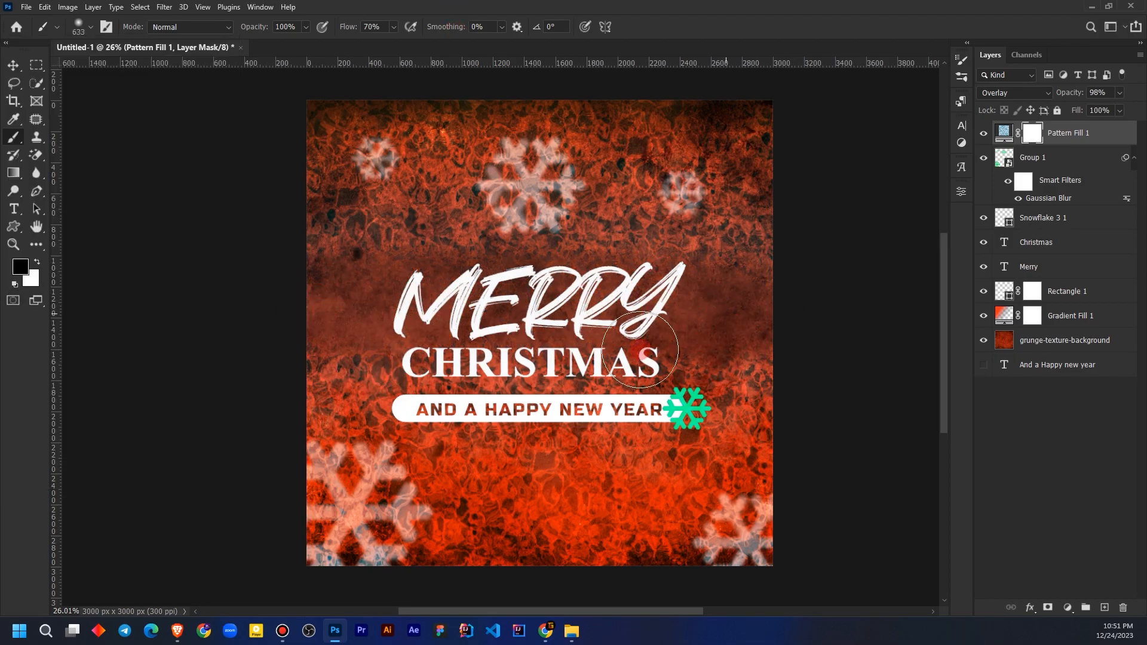
{"action": "key", "text": "ctrl+z"}
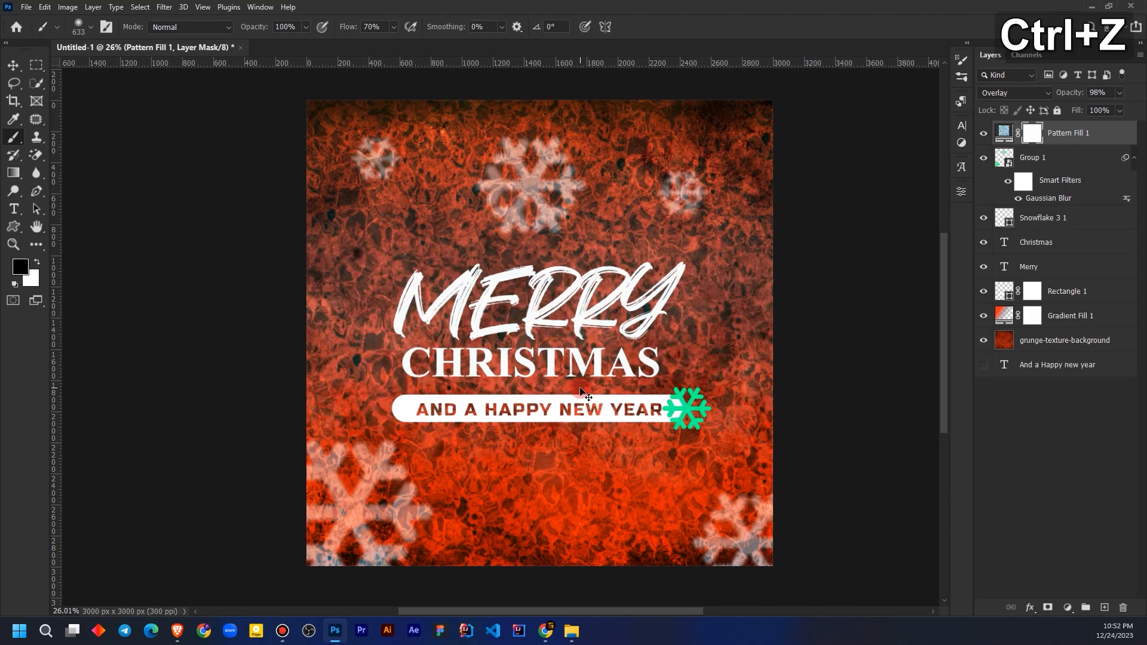
{"action": "left_click", "coordinate": [1008, 245], "text": "ctrl"}
{"action": "left_click", "coordinate": [1007, 268], "text": "ctrl+shift"}
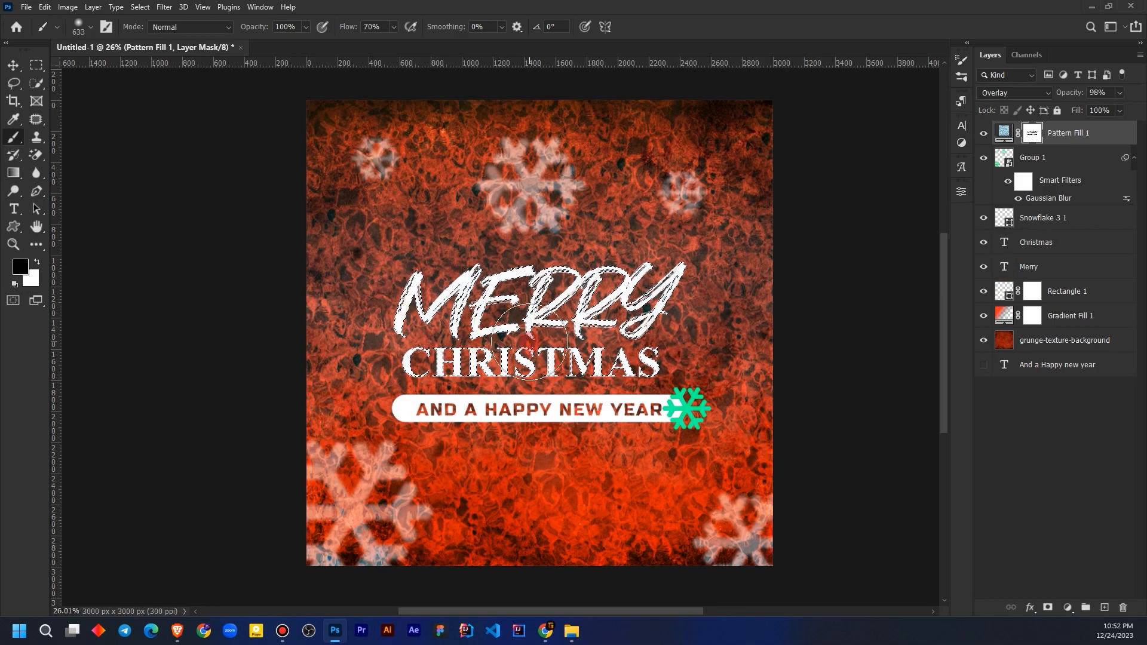
{"action": "key", "text": "ctrl+d"}
{"action": "left_click", "coordinate": [1081, 468]}
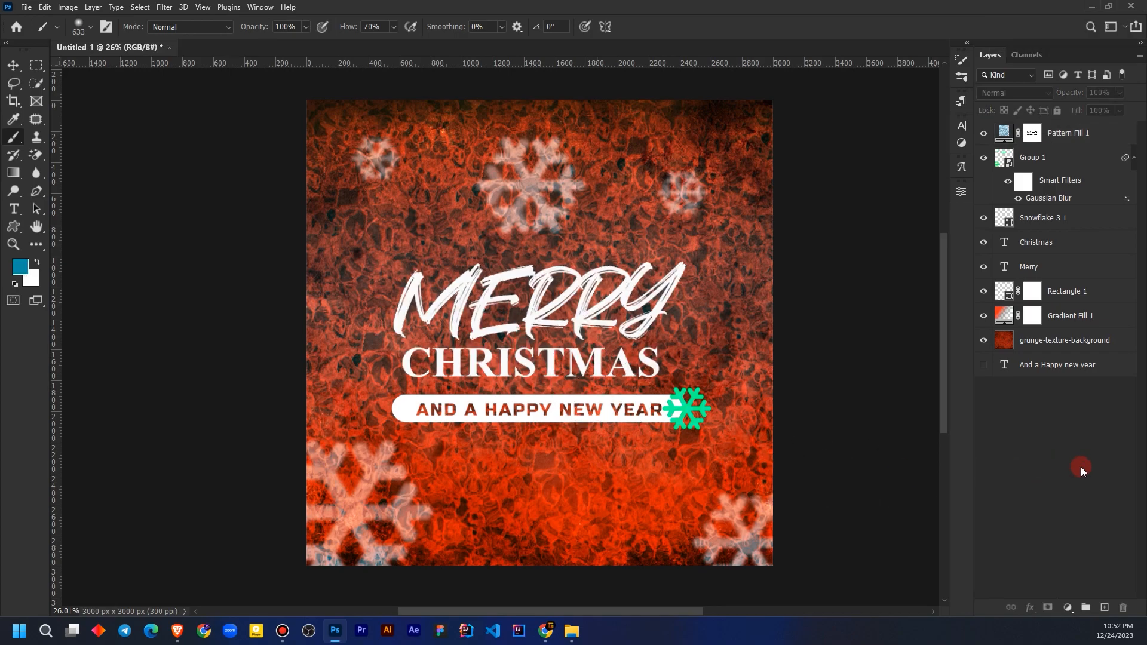
Reduce the pattern fill layer's opacity to 67%.
{"action": "scroll", "coordinate": [540, 366], "scroll_direction": "down", "scroll_amount": 2}
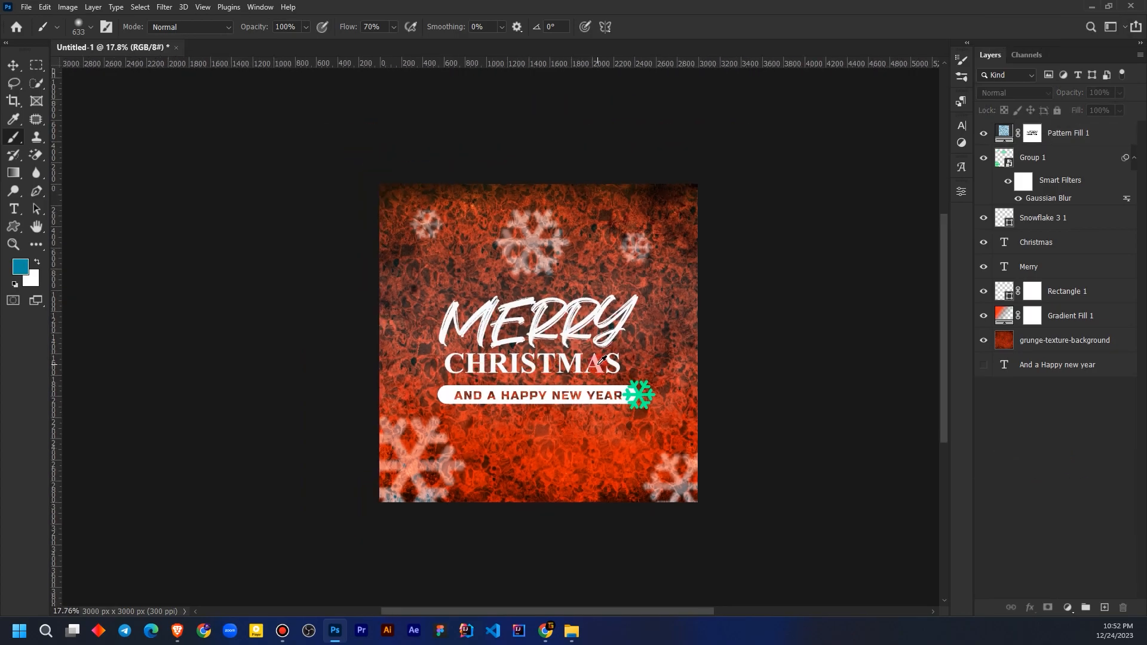
{"action": "scroll", "coordinate": [602, 359], "scroll_direction": "down", "scroll_amount": 3}
{"action": "scroll", "coordinate": [638, 356], "scroll_direction": "up", "scroll_amount": 4}
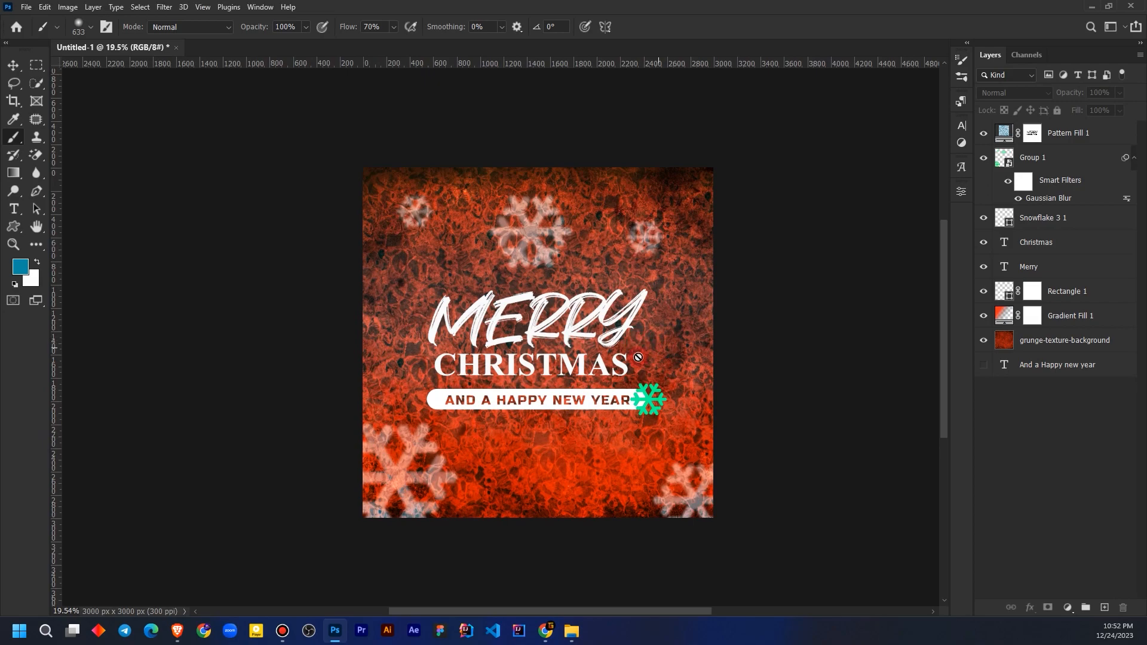
{"action": "left_click", "coordinate": [1078, 146]}
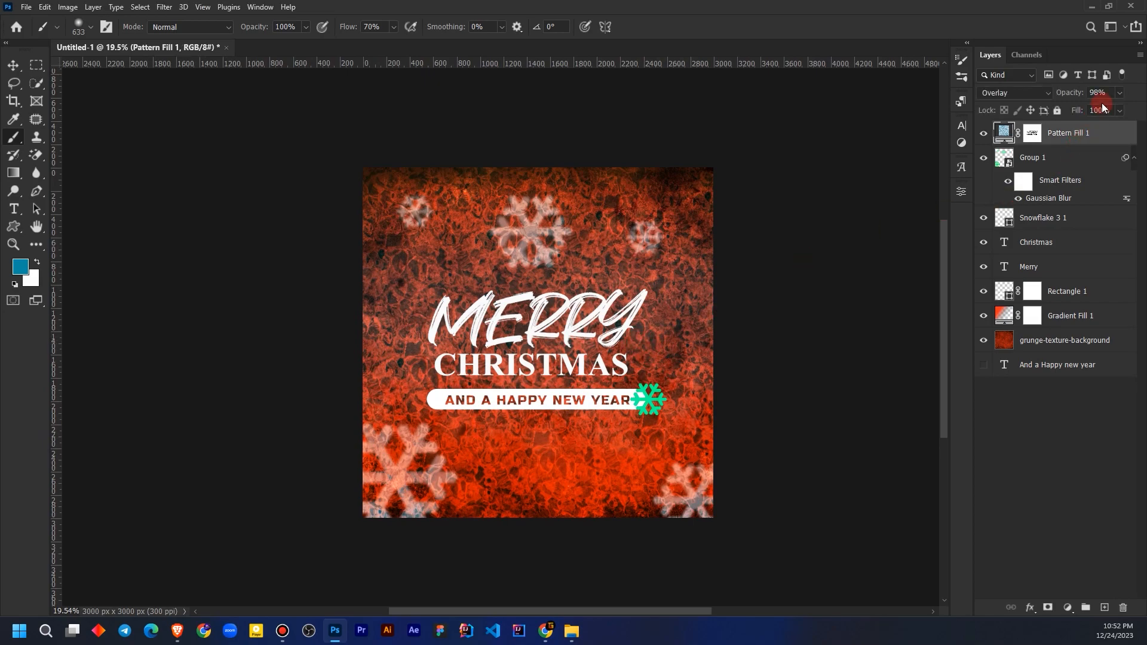
{"action": "left_click", "coordinate": [1120, 97]}
{"action": "left_click_drag", "start_coordinate": [1082, 108], "coordinate": [1103, 110]}
{"action": "left_click", "coordinate": [1034, 479]}
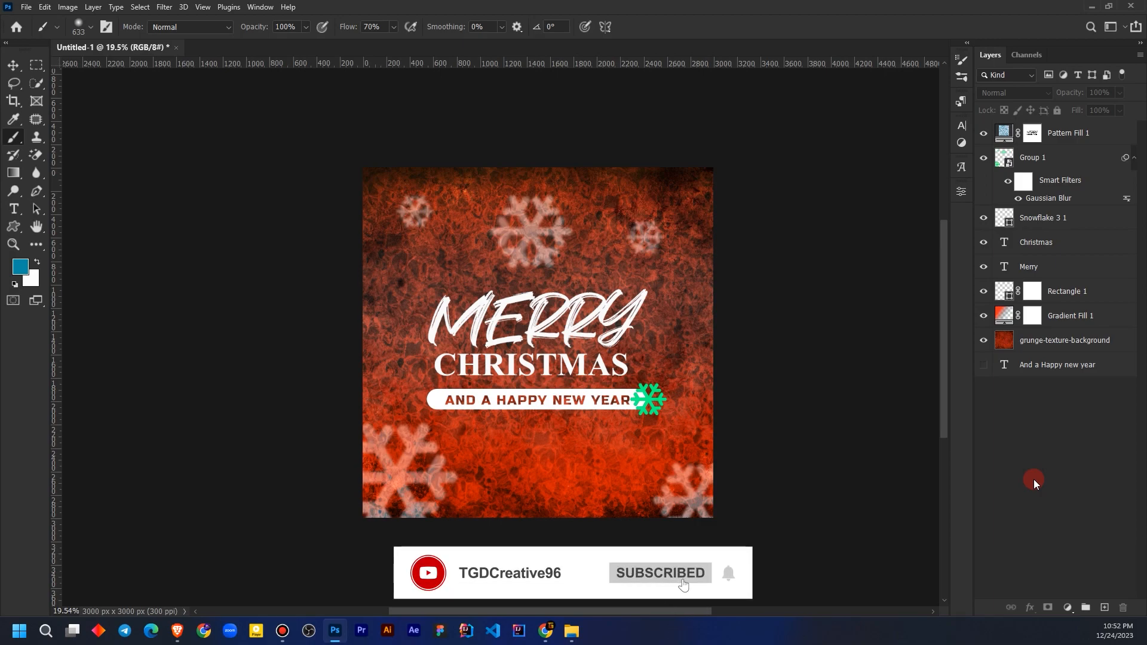
Rasterize the pattern fill layer and apply a Gaussian Blur to soften its texture over the background.
{"action": "left_click", "coordinate": [1007, 135]}
{"action": "left_click", "coordinate": [160, 8]}
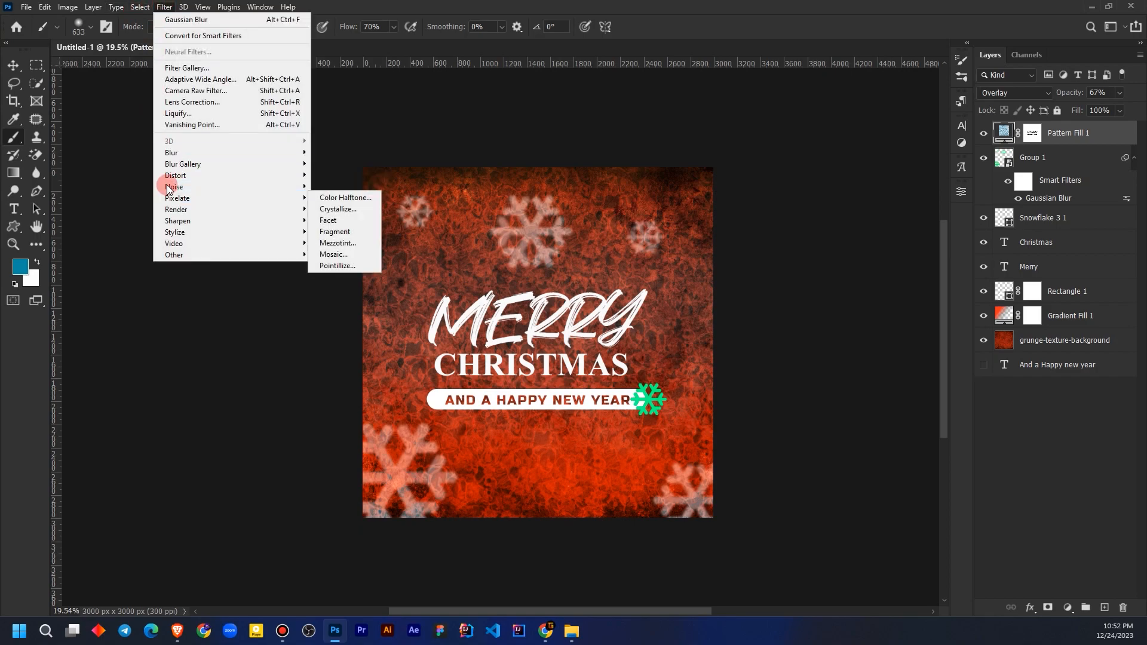
{"action": "mouse_move", "coordinate": [239, 154]}
{"action": "left_click", "coordinate": [330, 198]}
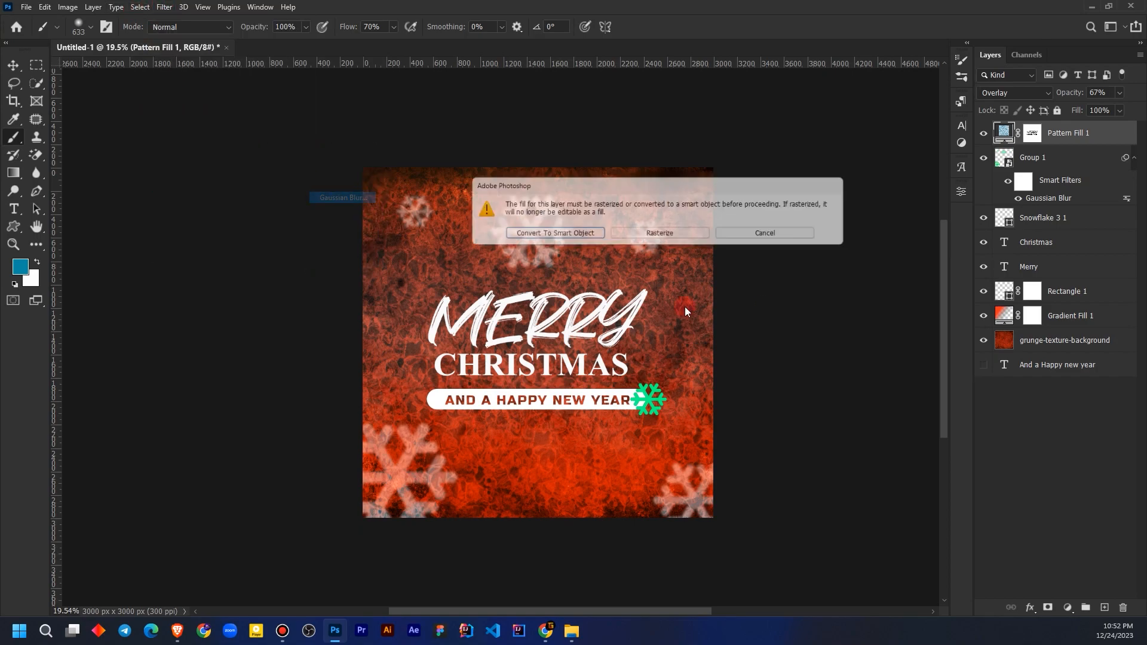
{"action": "left_click", "coordinate": [659, 233]}
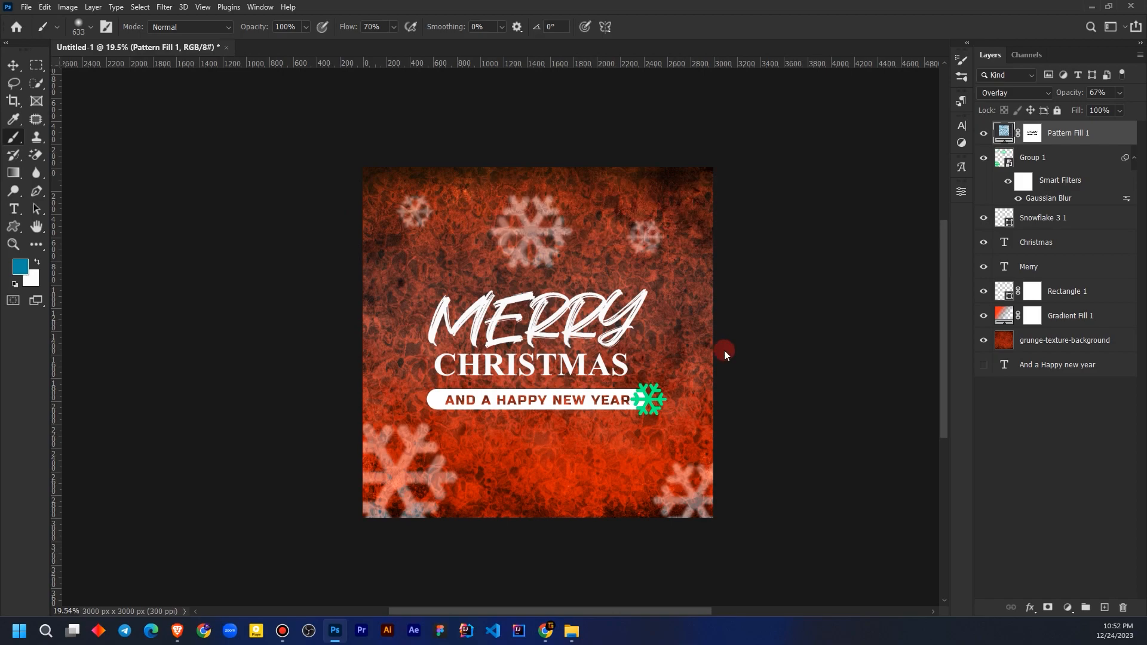
{"action": "left_click", "coordinate": [825, 390]}
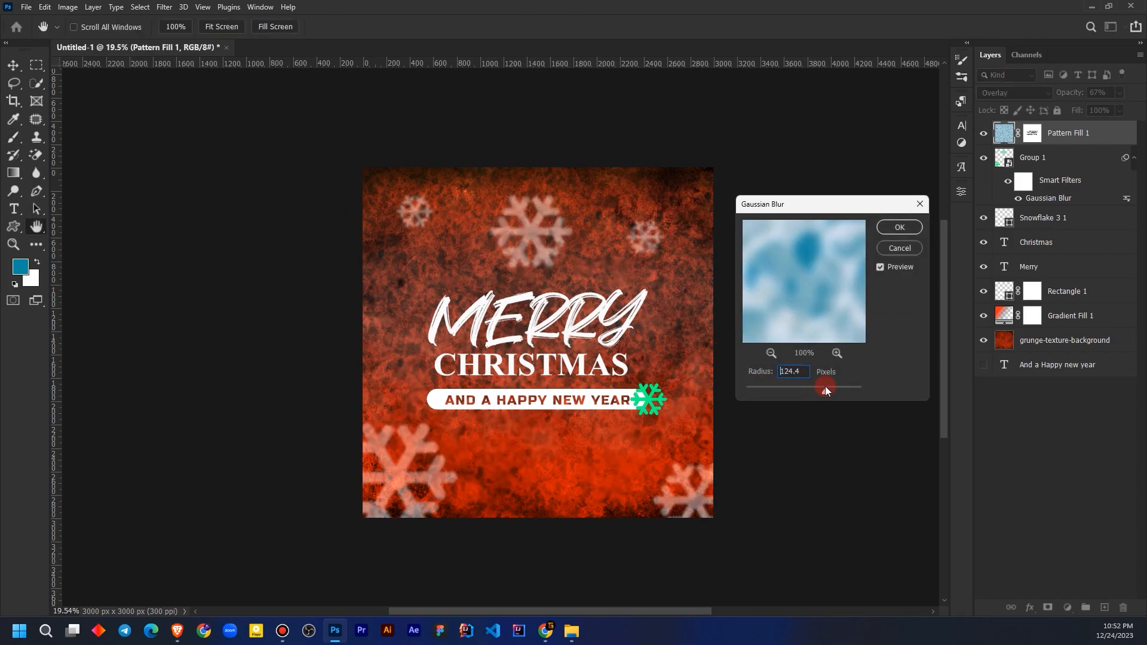
{"action": "mouse_move", "coordinate": [792, 390]}
{"action": "left_mouse_down"}
{"action": "mouse_move", "coordinate": [779, 387]}
{"action": "mouse_move", "coordinate": [812, 389]}
{"action": "mouse_move", "coordinate": [799, 389]}
{"action": "left_mouse_up"}
{"action": "left_click", "coordinate": [899, 228]}
{"action": "key", "text": "b"}
{"action": "left_click", "coordinate": [1002, 470]}
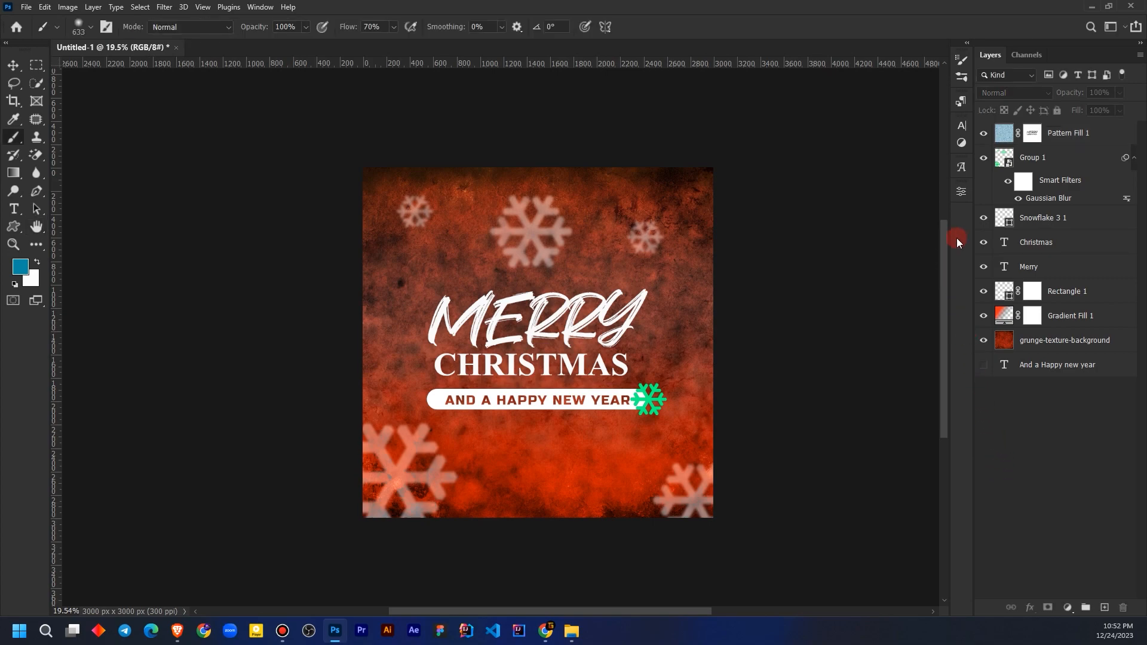
Recolour the small green snowflake at the end of the New Year pill to the background's red, bb1f03.
{"action": "left_click", "coordinate": [983, 221]}
{"action": "left_click", "coordinate": [982, 219]}
{"action": "left_click", "coordinate": [1004, 221]}
{"action": "double_click", "coordinate": [1005, 221]}
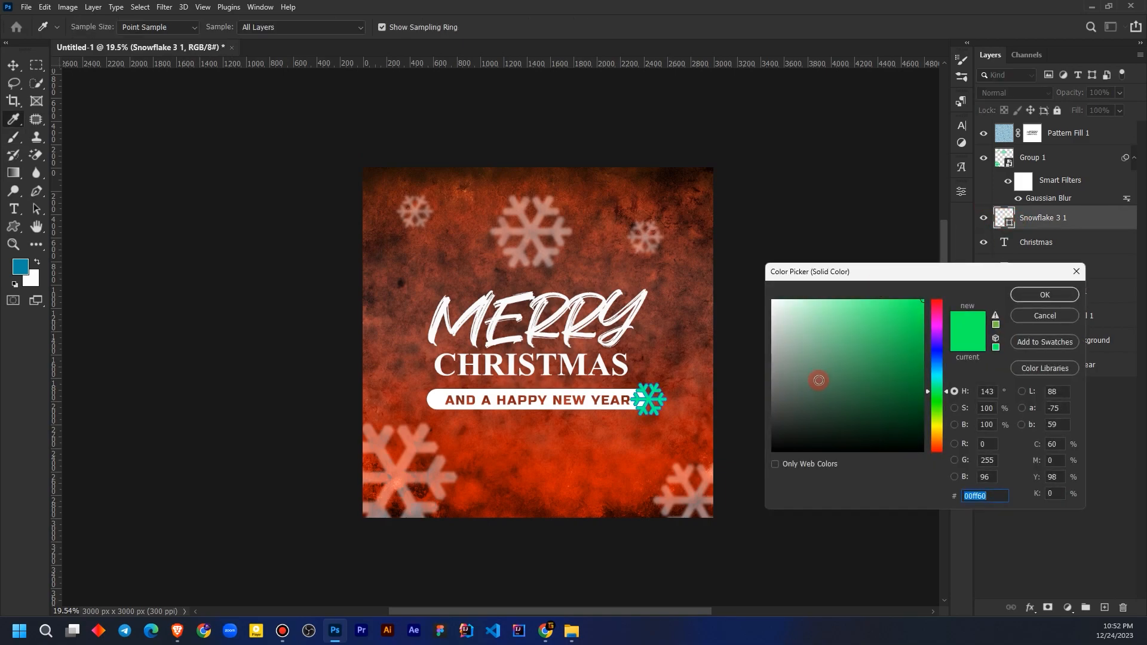
{"action": "left_click", "coordinate": [603, 467]}
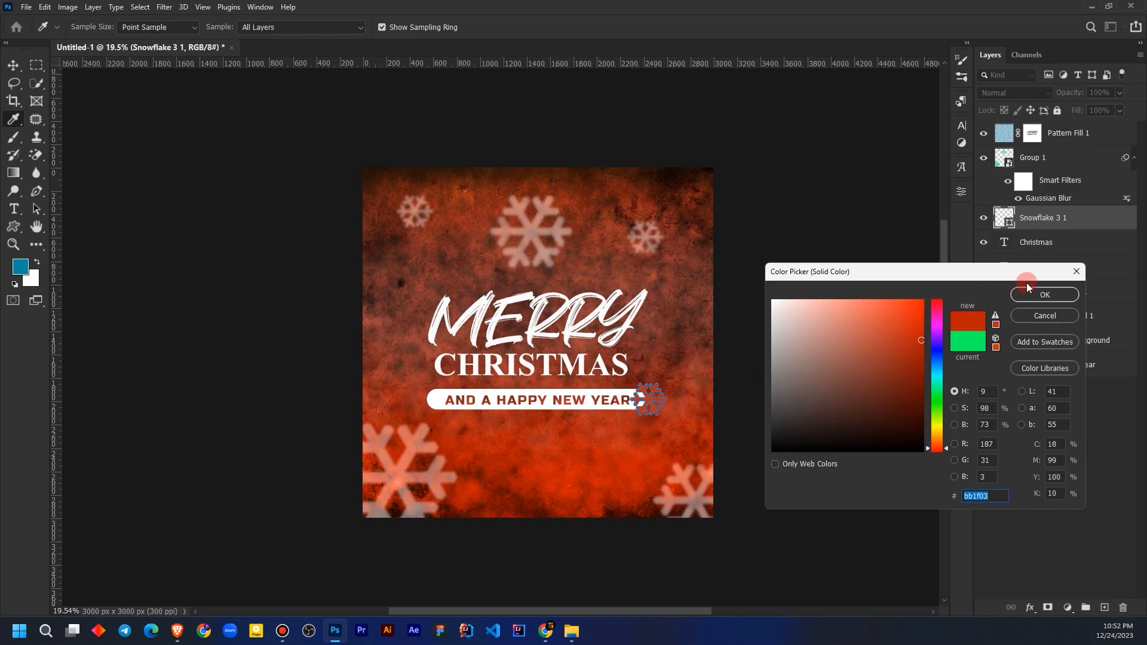
{"action": "left_click", "coordinate": [1042, 295]}
{"action": "left_click", "coordinate": [1026, 477]}
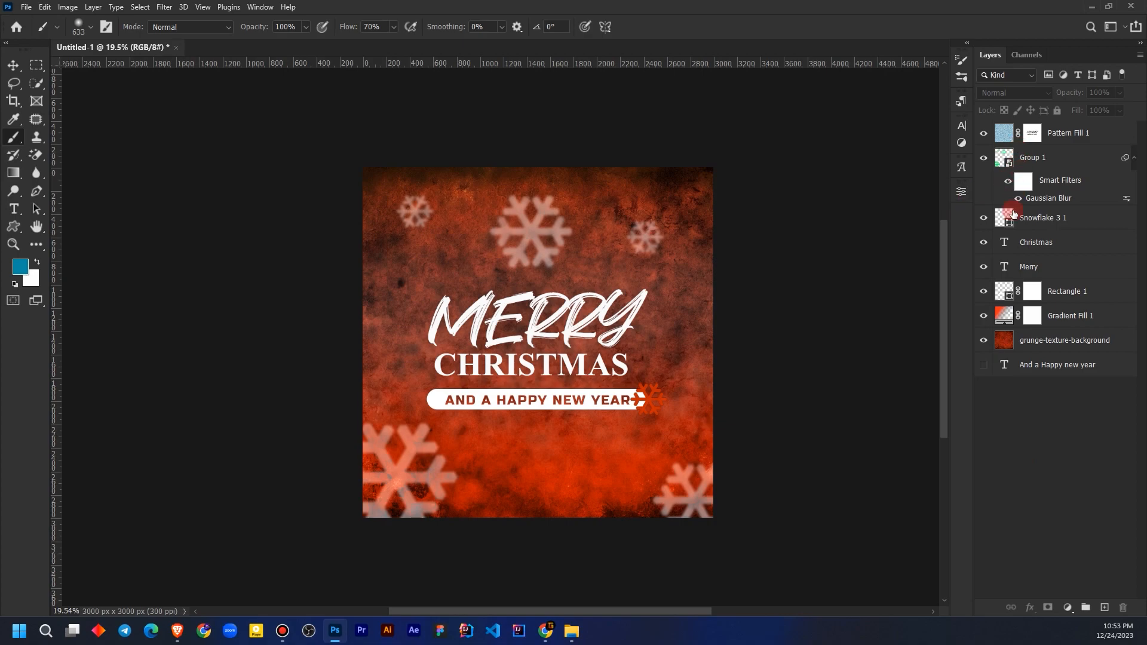
Change the pill snowflake's fill to a bright cyan-blue.
{"action": "left_click", "coordinate": [1022, 268]}
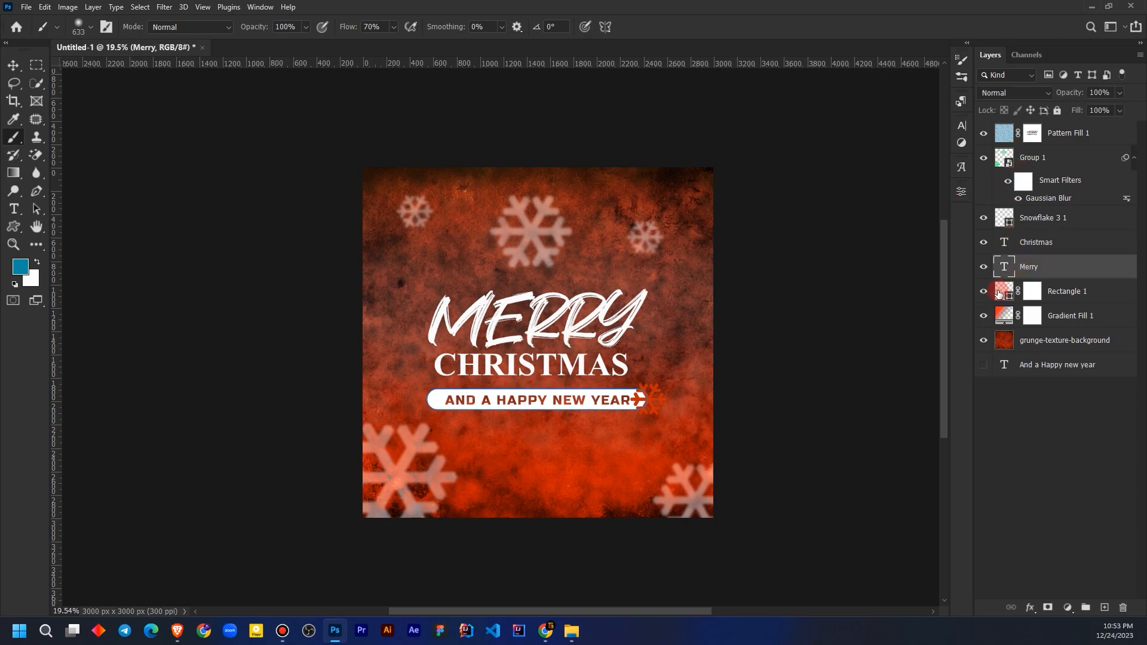
{"action": "left_click", "coordinate": [999, 292]}
{"action": "left_click", "coordinate": [987, 220]}
{"action": "left_click", "coordinate": [986, 220]}
{"action": "double_click", "coordinate": [1003, 223]}
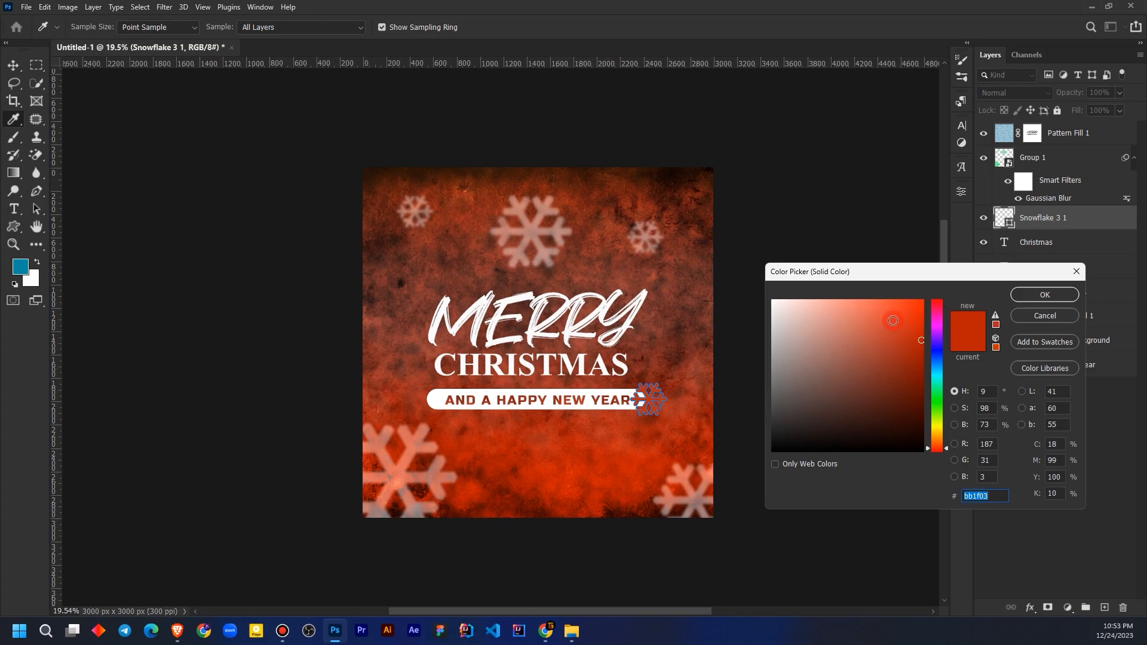
{"action": "left_click", "coordinate": [937, 372]}
{"action": "left_click", "coordinate": [917, 300]}
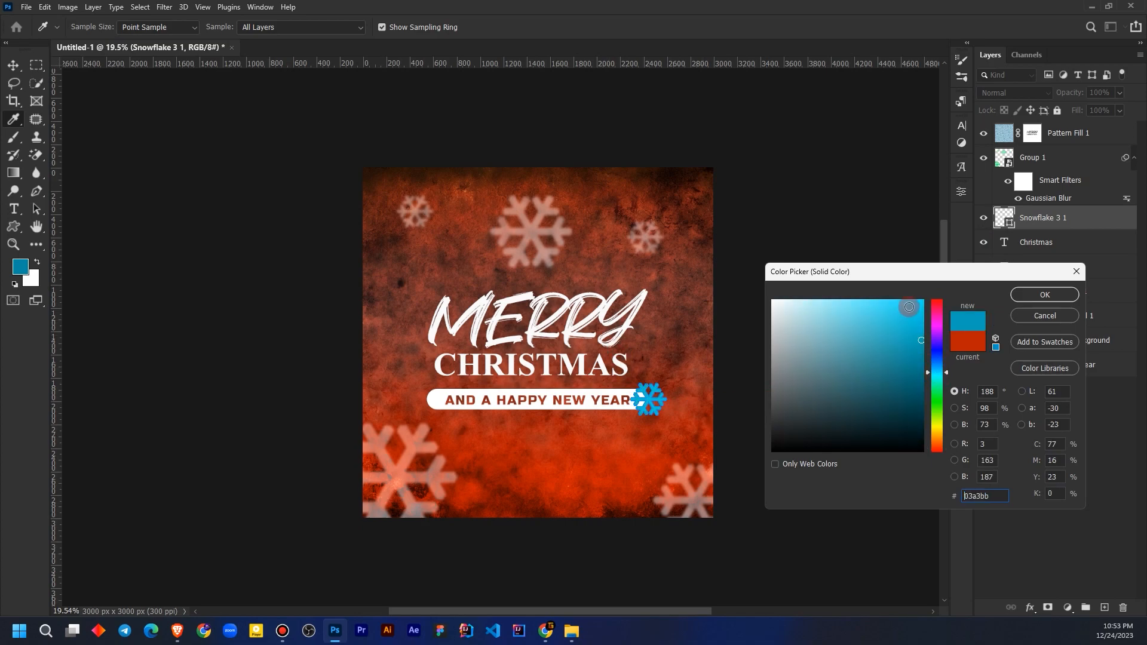
{"action": "left_click", "coordinate": [1044, 295]}
{"action": "key", "text": "b"}
{"action": "left_click", "coordinate": [1031, 479]}
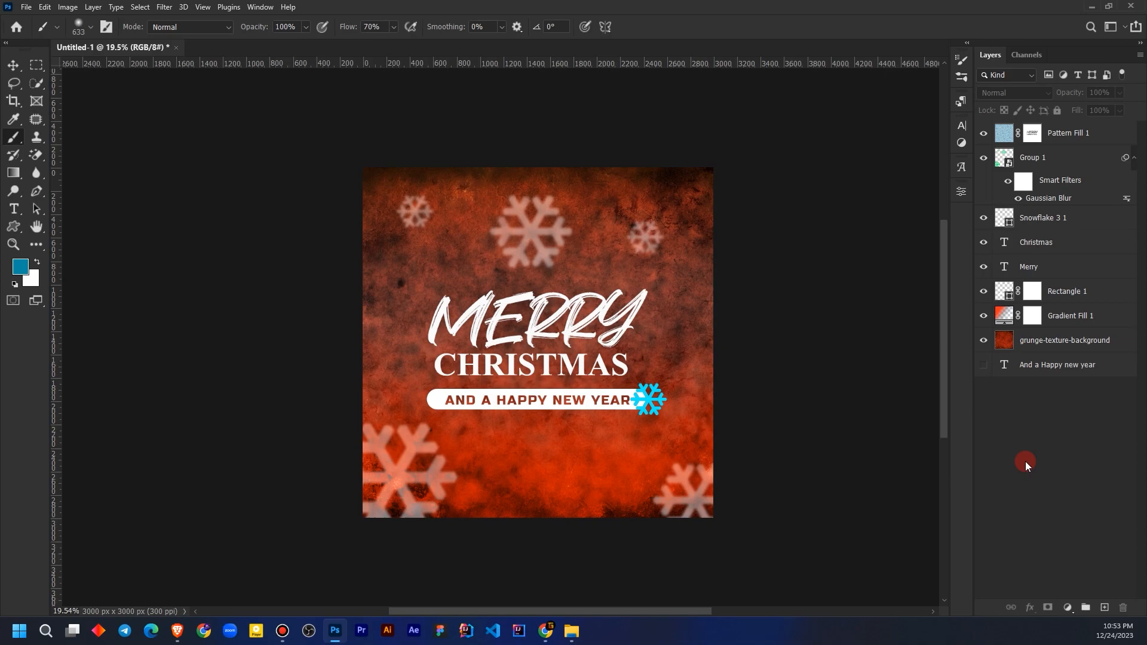
Hide the Snowflake 3 1 layer and delete it, leaving the New Year pill without a snowflake.
{"action": "left_click", "coordinate": [983, 218]}
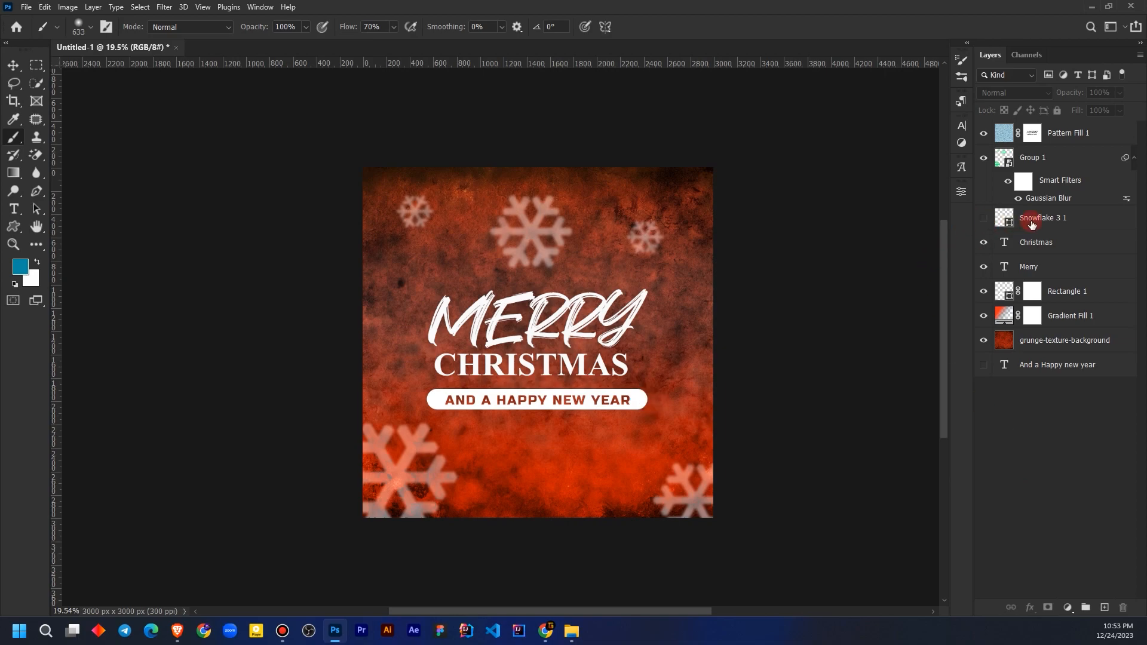
{"action": "left_click", "coordinate": [1042, 217]}
{"action": "left_click", "coordinate": [1116, 600]}
{"action": "left_click", "coordinate": [1044, 501]}
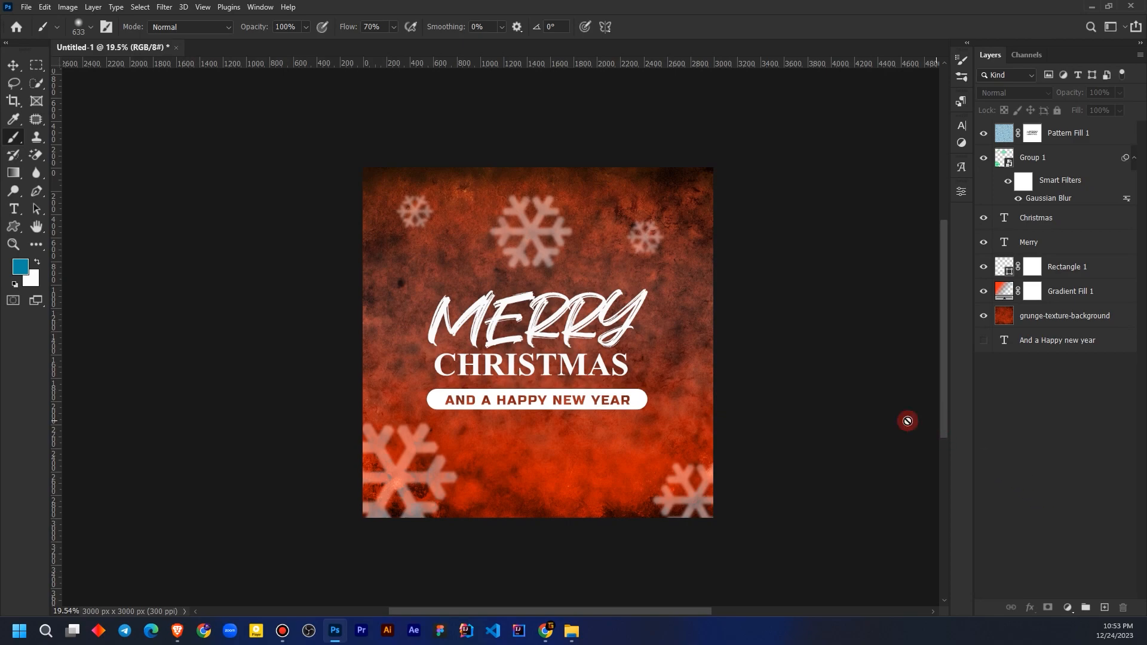
Stamp all visible layers into a new layer above the pattern fill and convert it to a smart object.
{"action": "scroll", "coordinate": [556, 340], "scroll_direction": "down", "scroll_amount": 3}
{"action": "scroll", "coordinate": [556, 341], "scroll_direction": "up", "scroll_amount": 4}
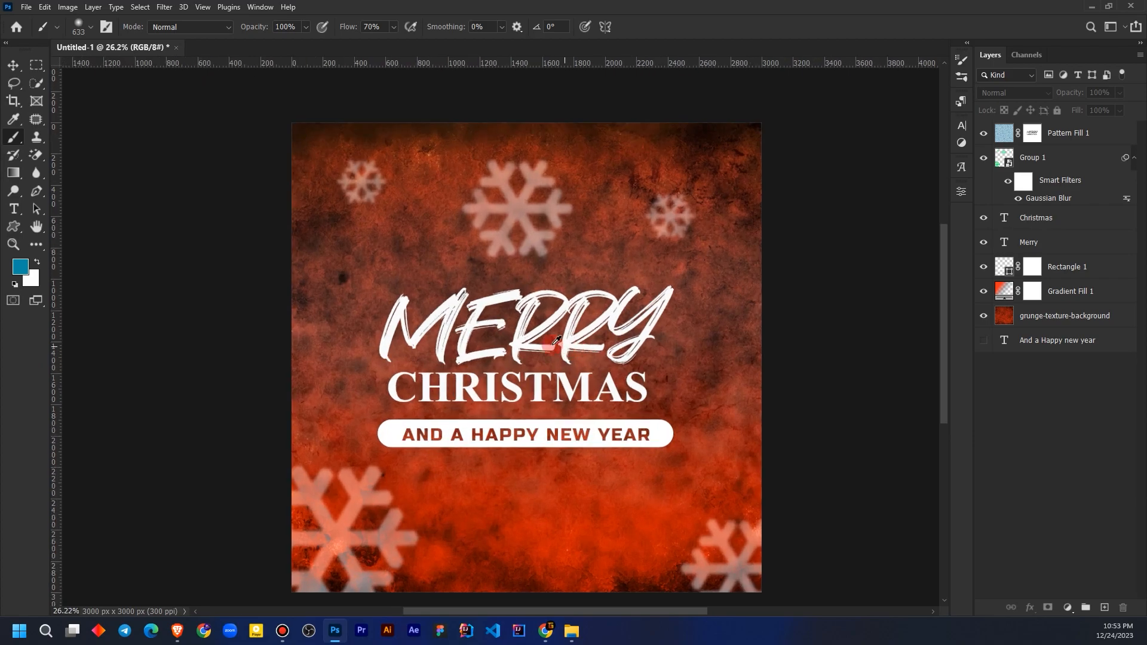
{"action": "scroll", "coordinate": [472, 331], "scroll_direction": "up", "scroll_amount": 2}
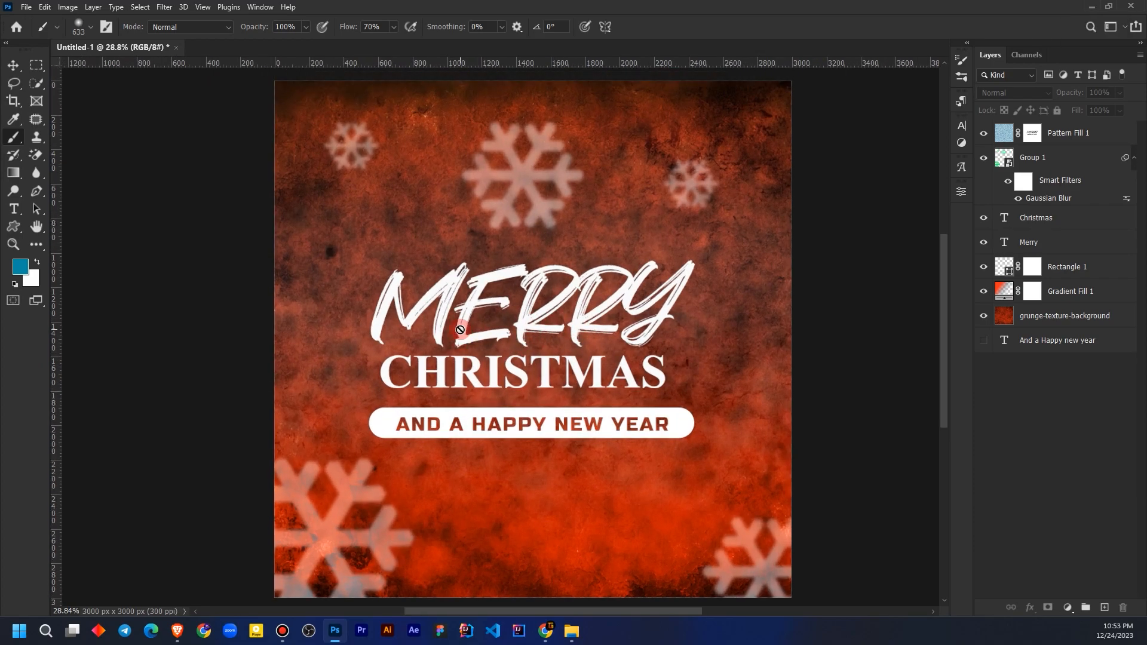
{"action": "left_click", "coordinate": [1064, 144]}
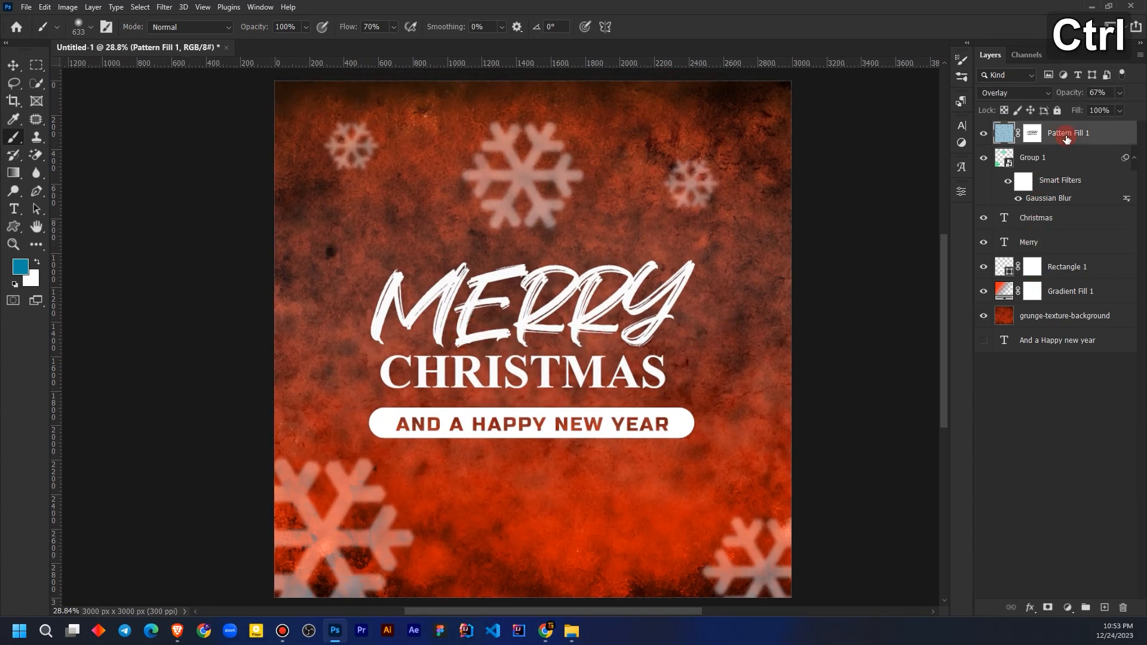
{"action": "key", "text": "ctrl+shift+alt+e"}
{"action": "right_click", "coordinate": [1067, 138]}
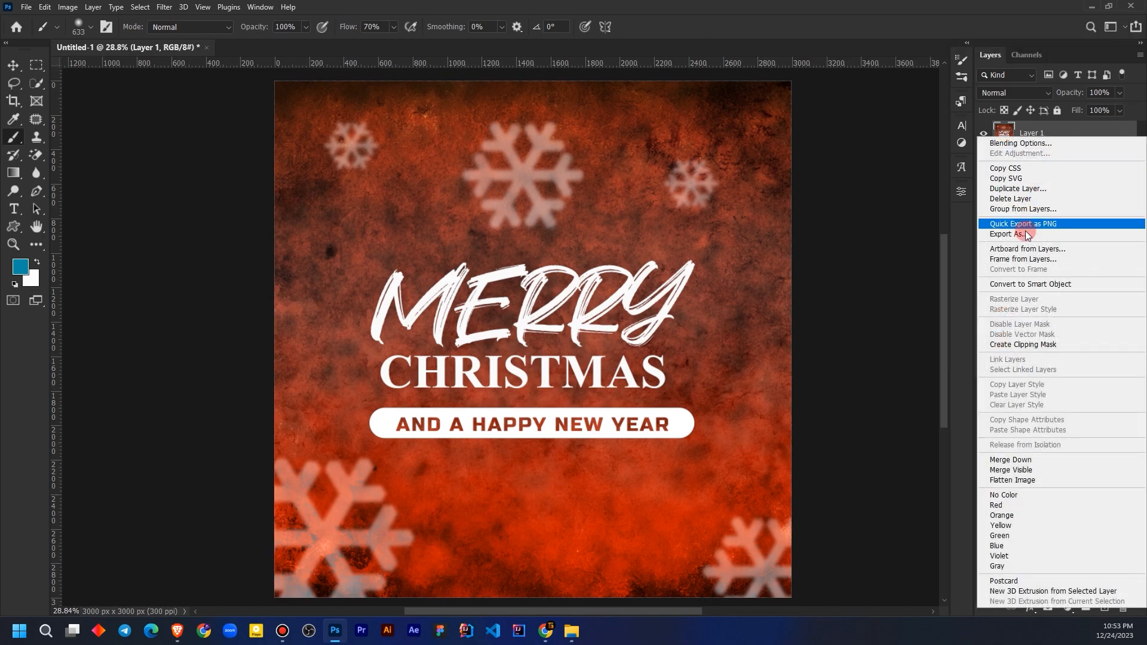
{"action": "left_click", "coordinate": [1053, 461]}
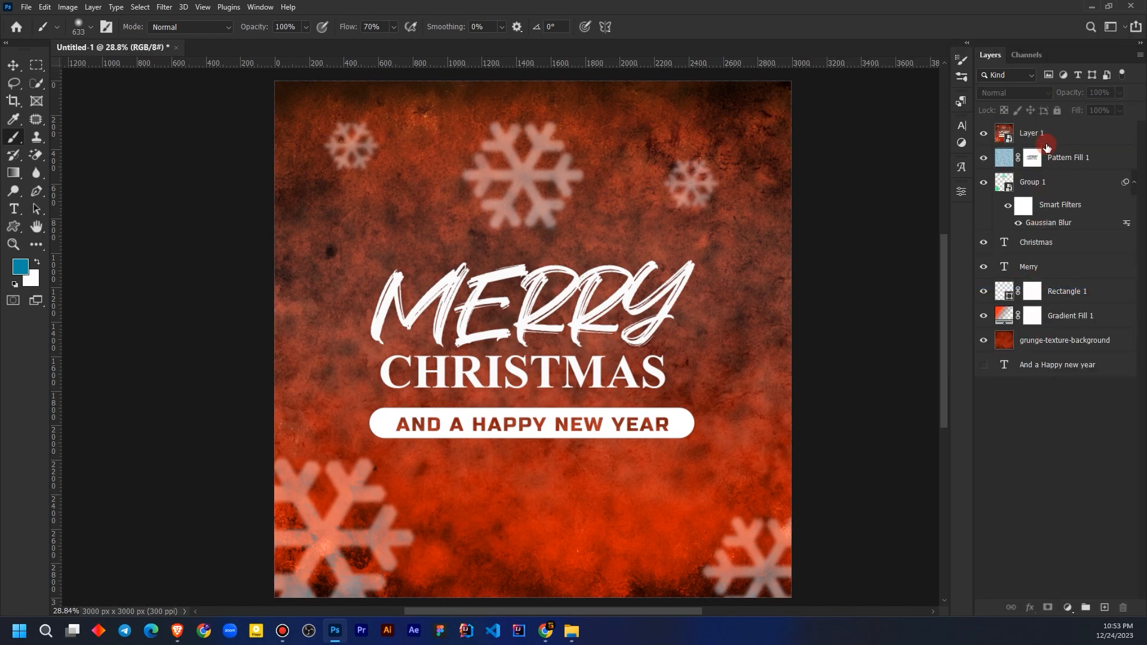
Start the Camera Raw Filter on the merged smart object and adjust its color settings.
{"action": "left_click", "coordinate": [163, 7]}
{"action": "left_click", "coordinate": [196, 91]}
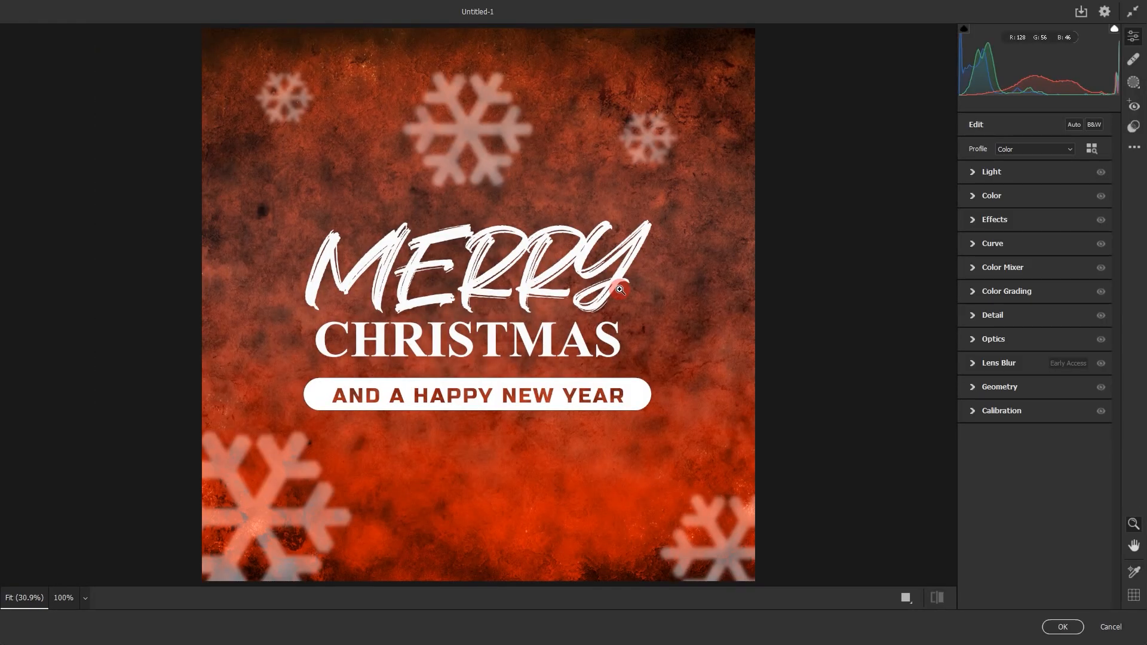
{"action": "left_click", "coordinate": [981, 176]}
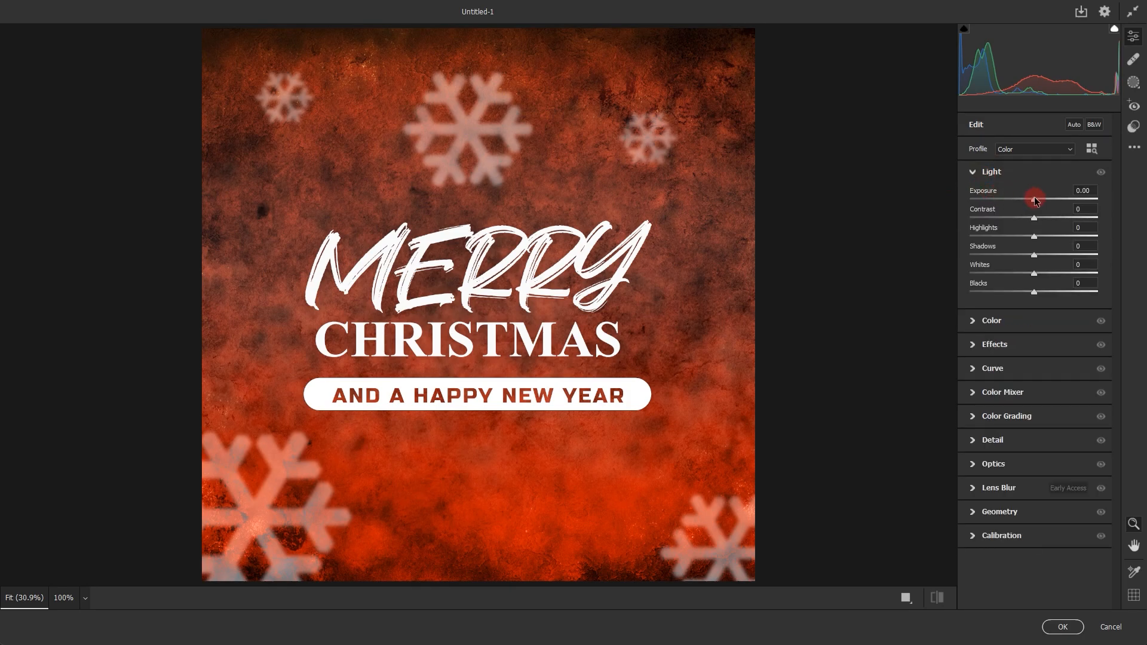
{"action": "left_click", "coordinate": [973, 323]}
{"action": "left_click_drag", "start_coordinate": [1034, 267], "coordinate": [1038, 299]}
Set the Camera Raw texture to +62 and clarity to +19.
{"action": "left_click", "coordinate": [973, 348]}
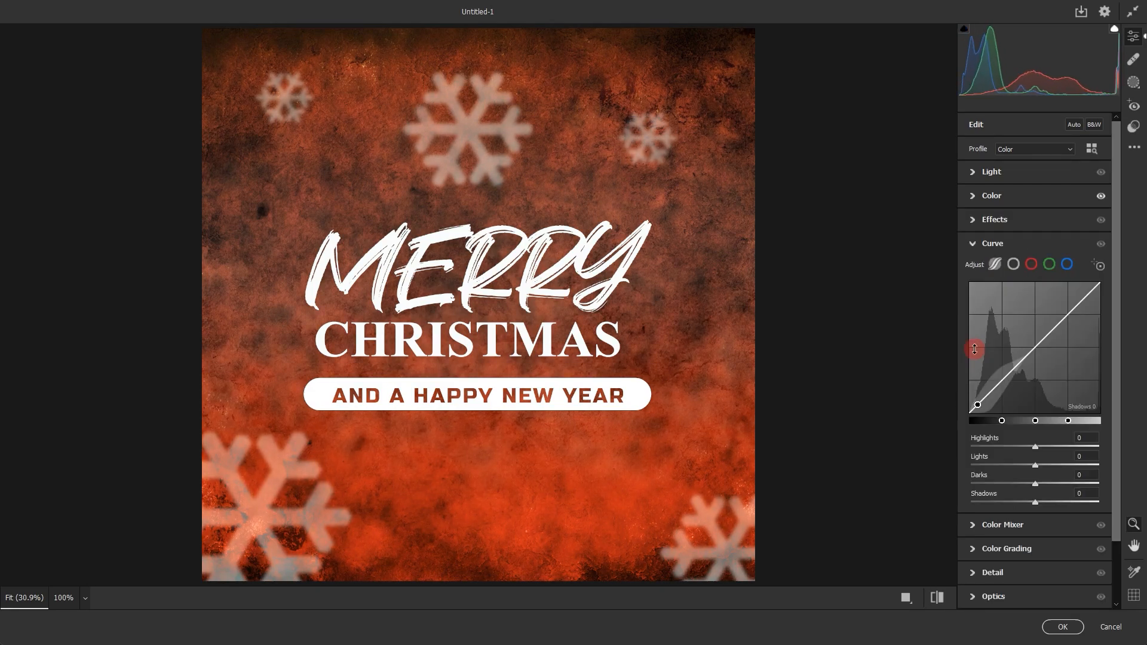
{"action": "left_click", "coordinate": [973, 245]}
{"action": "left_click", "coordinate": [973, 220]}
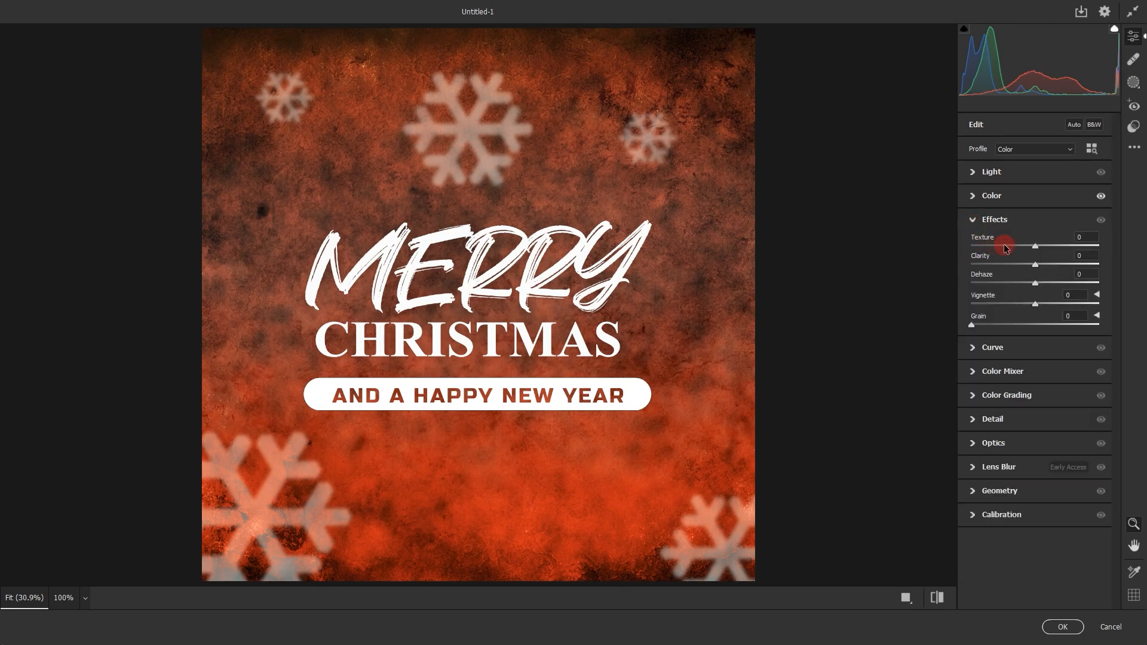
{"action": "mouse_move", "coordinate": [1035, 249]}
{"action": "left_mouse_down"}
{"action": "mouse_move", "coordinate": [1075, 250]}
{"action": "mouse_move", "coordinate": [1046, 267]}
{"action": "left_mouse_up"}
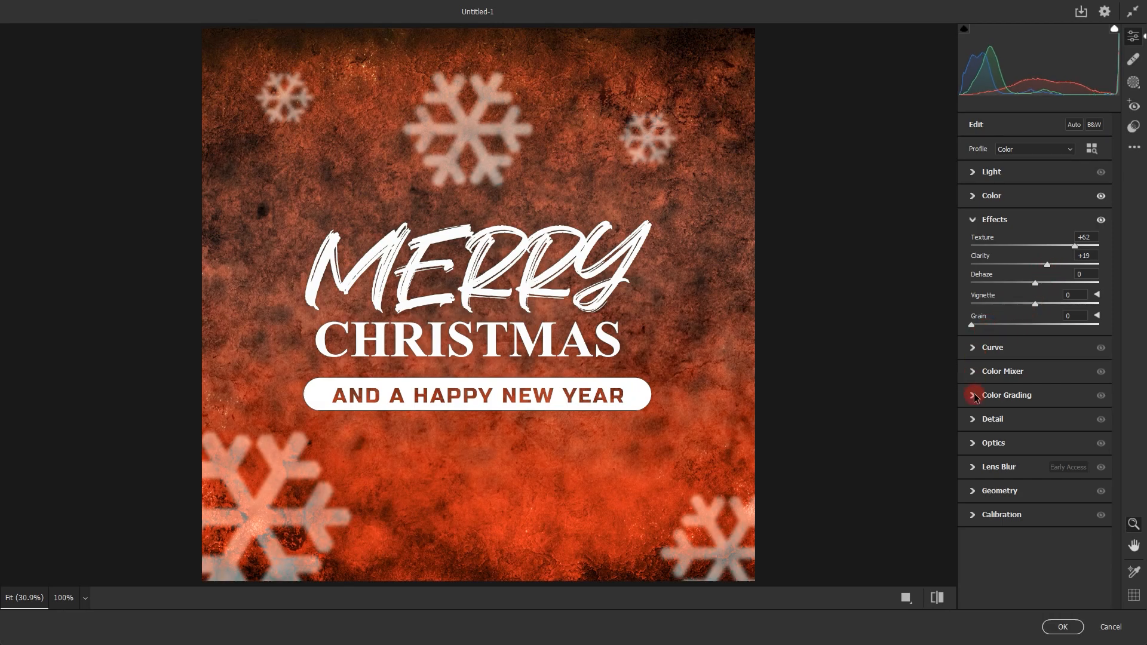
Increase the sharpening and noise reduction, apply the Camera Raw Filter and check the whole design.
{"action": "left_click", "coordinate": [970, 424]}
{"action": "left_click_drag", "start_coordinate": [981, 345], "coordinate": [1037, 344]}
{"action": "left_click_drag", "start_coordinate": [971, 367], "coordinate": [1026, 370]}
{"action": "left_click", "coordinate": [1062, 627]}
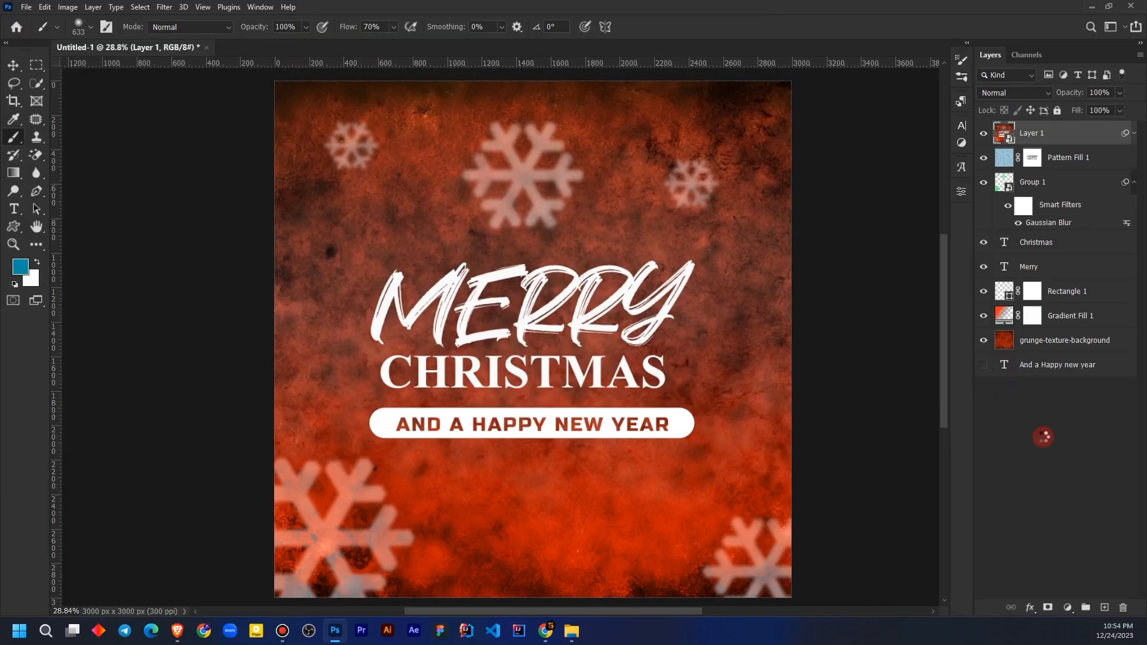
{"action": "left_click", "coordinate": [1010, 456]}
{"action": "scroll", "coordinate": [610, 319], "scroll_direction": "down", "scroll_amount": 2}
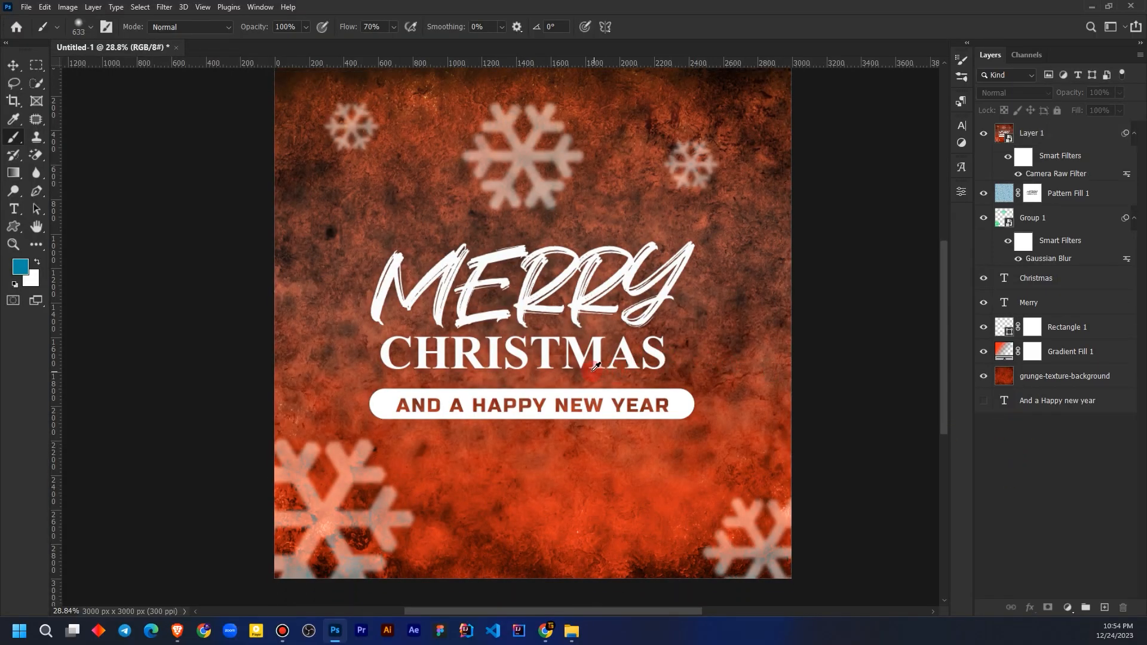
{"action": "scroll", "coordinate": [611, 320], "scroll_direction": "up", "scroll_amount": 1}
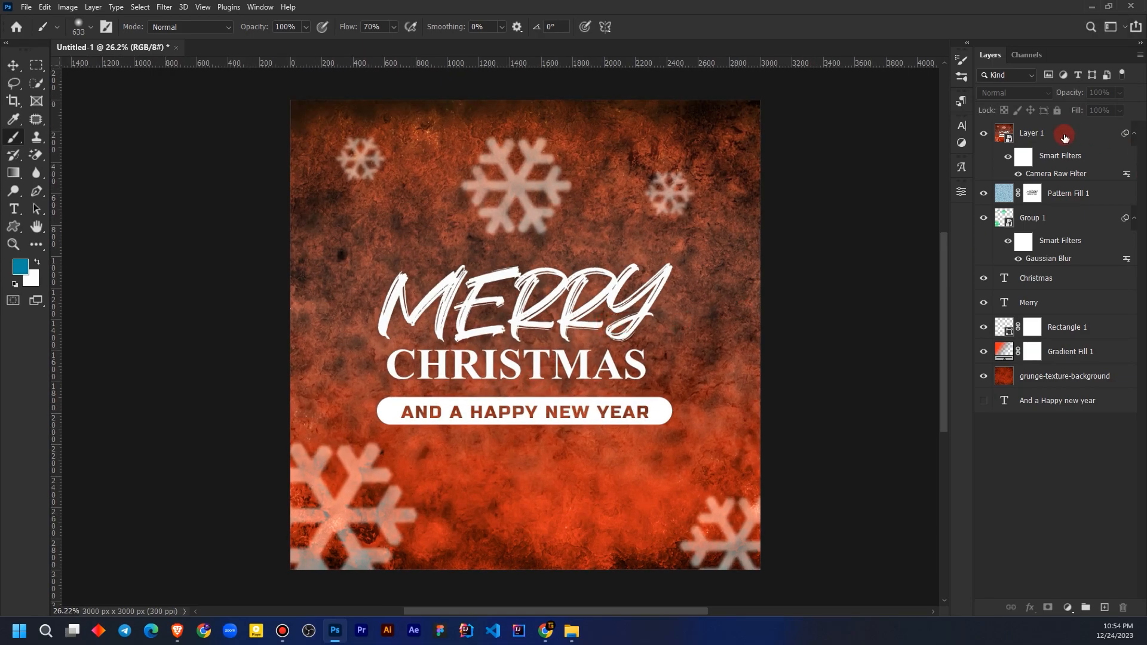
Add a Color Lookup adjustment layer above the merged layer and try the 3Strip.look and 2Strip.look 3DLUT presets.
{"action": "left_click", "coordinate": [1068, 138]}
{"action": "left_click", "coordinate": [1068, 608]}
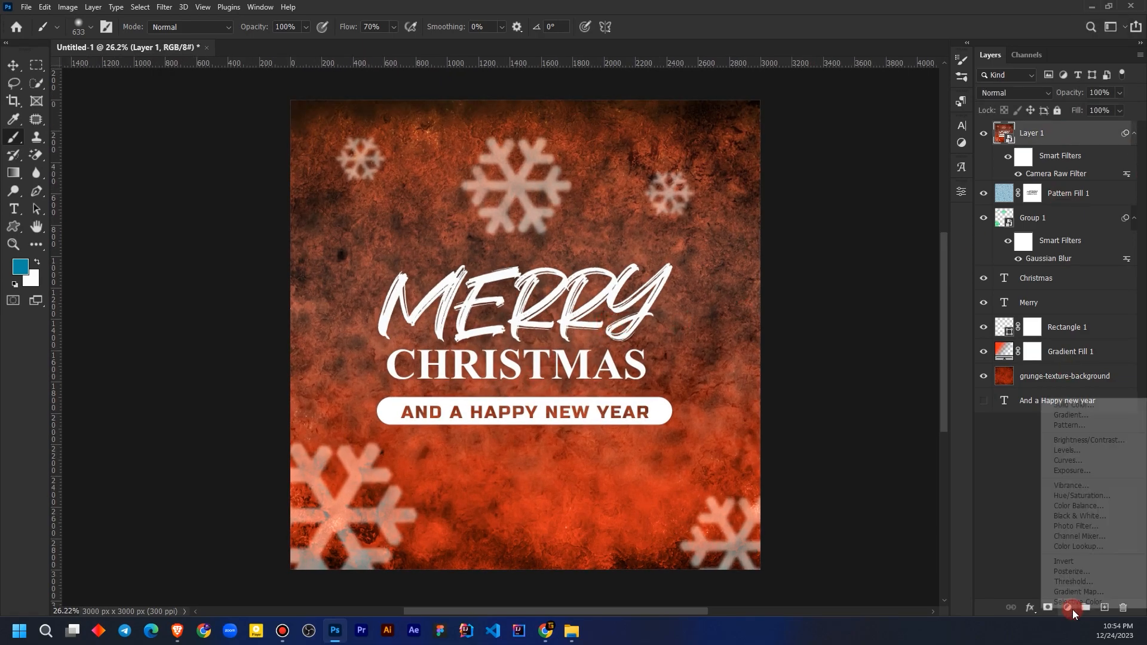
{"action": "left_click", "coordinate": [1073, 547]}
{"action": "left_click", "coordinate": [898, 228]}
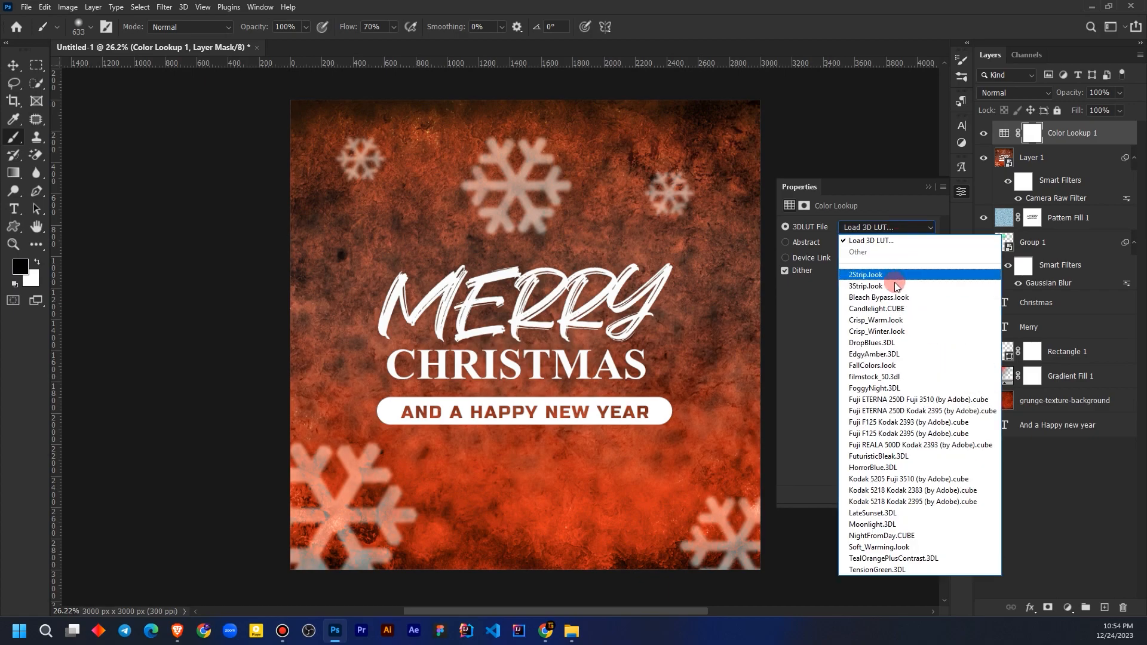
{"action": "left_click", "coordinate": [892, 270]}
{"action": "left_click", "coordinate": [896, 227]}
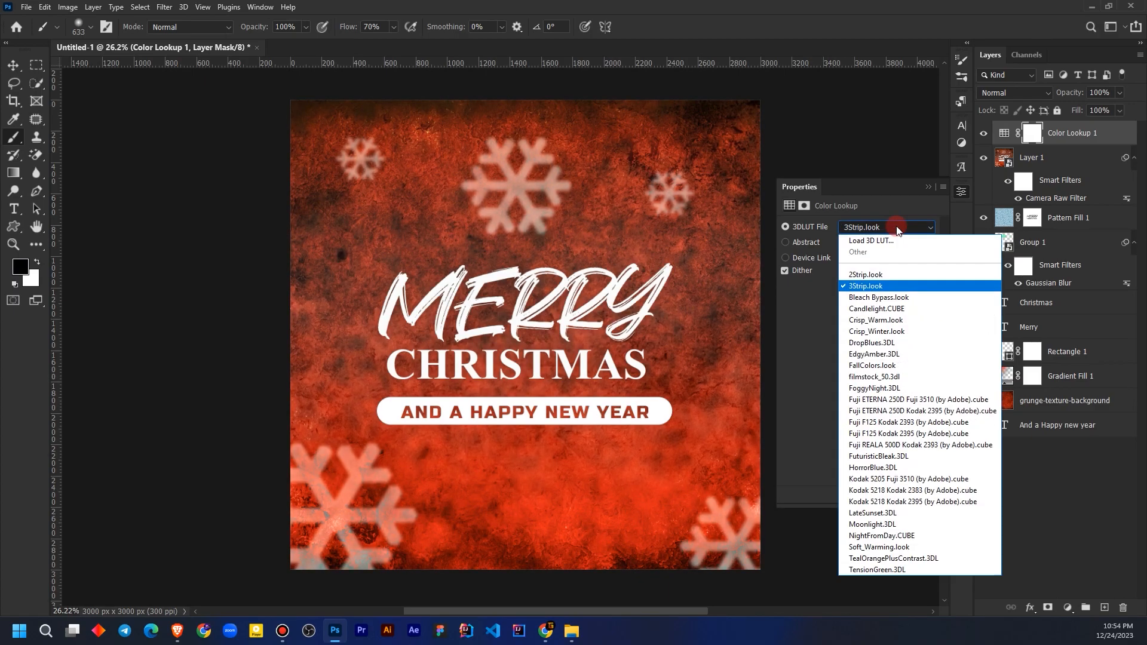
{"action": "left_click", "coordinate": [883, 248]}
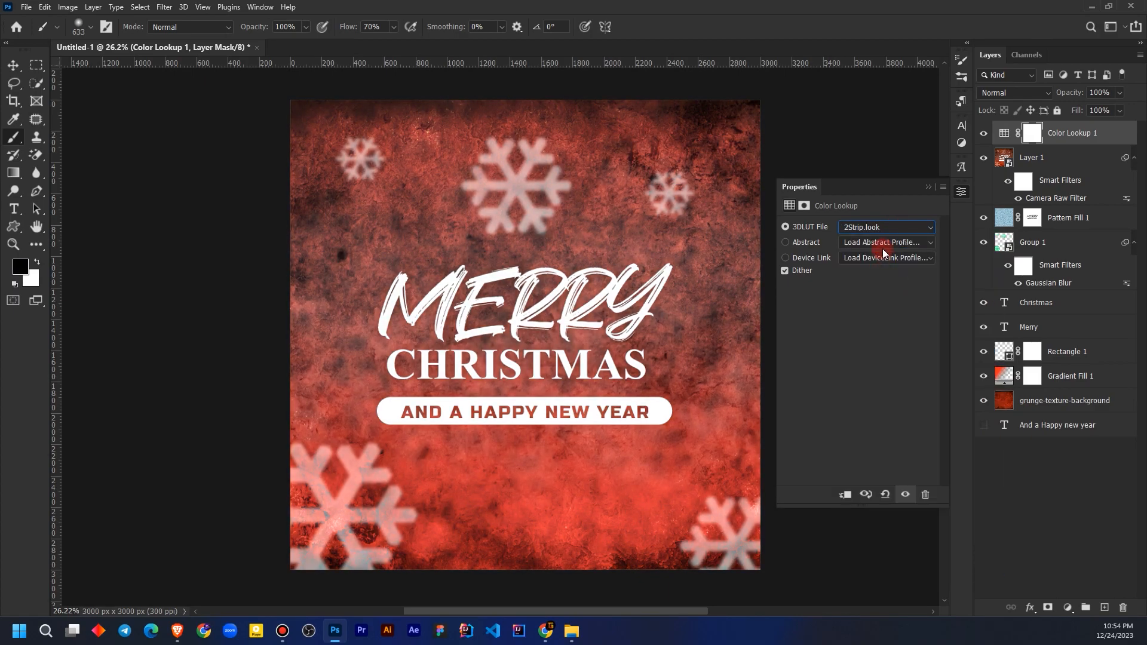
Cycle through the remaining 3DLUT presets on the Color Lookup layer, ending on TensionGreen.3DL.
{"action": "key", "text": "Down"}
{"action": "key", "text": "Down"}
{"action": "key", "text": "Down"}
{"action": "key", "text": "Down"}
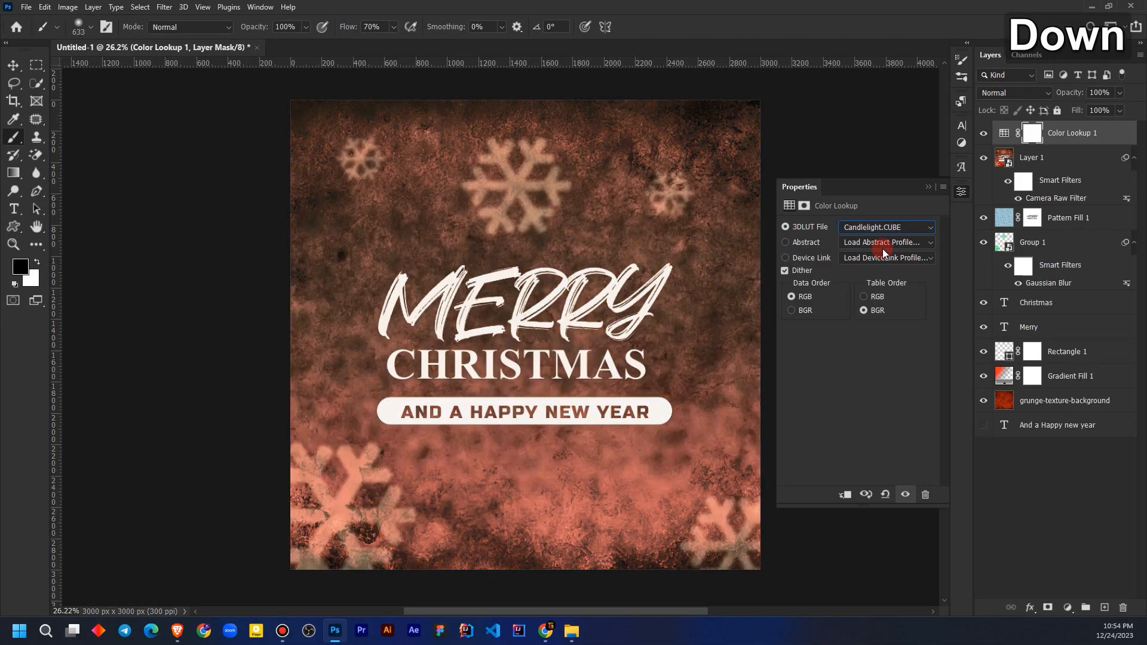
{"action": "key", "text": "Down"}
{"action": "key", "text": "Down"}
{"action": "key", "text": "Up"}
{"action": "key", "text": "Down"}
{"action": "key", "text": "Down"}
{"action": "key", "text": "Up"}
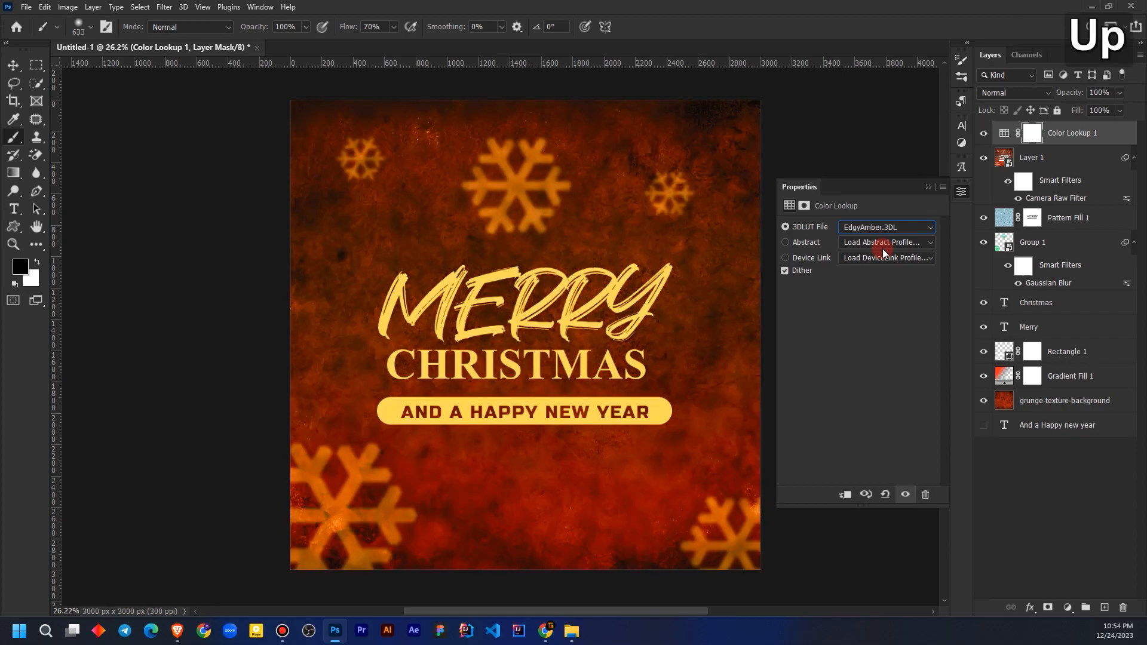
{"action": "key", "text": "Down"}
{"action": "key", "text": "Down"}
{"action": "key", "text": "Down"}
{"action": "key", "text": "Down"}
{"action": "key", "text": "Down"}
{"action": "key", "text": "Down"}
{"action": "key", "text": "Down"}
{"action": "key", "text": "Down"}
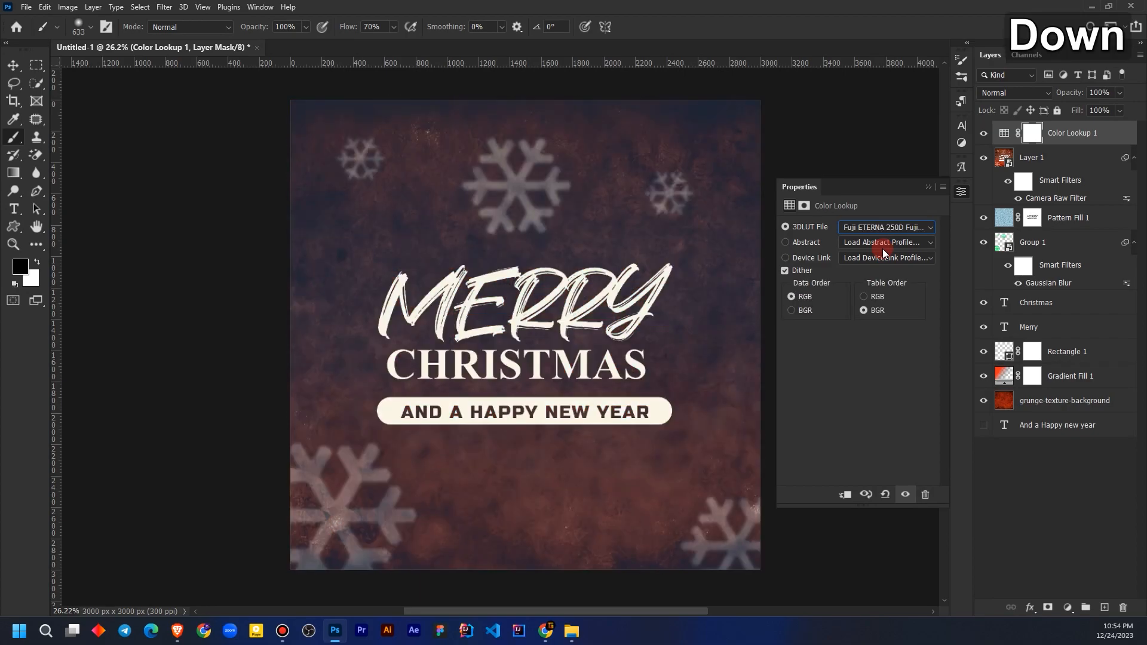
{"action": "key", "text": "Down"}
{"action": "key", "text": "Down"}
{"action": "key", "text": "Down"}
{"action": "key", "text": "Down"}
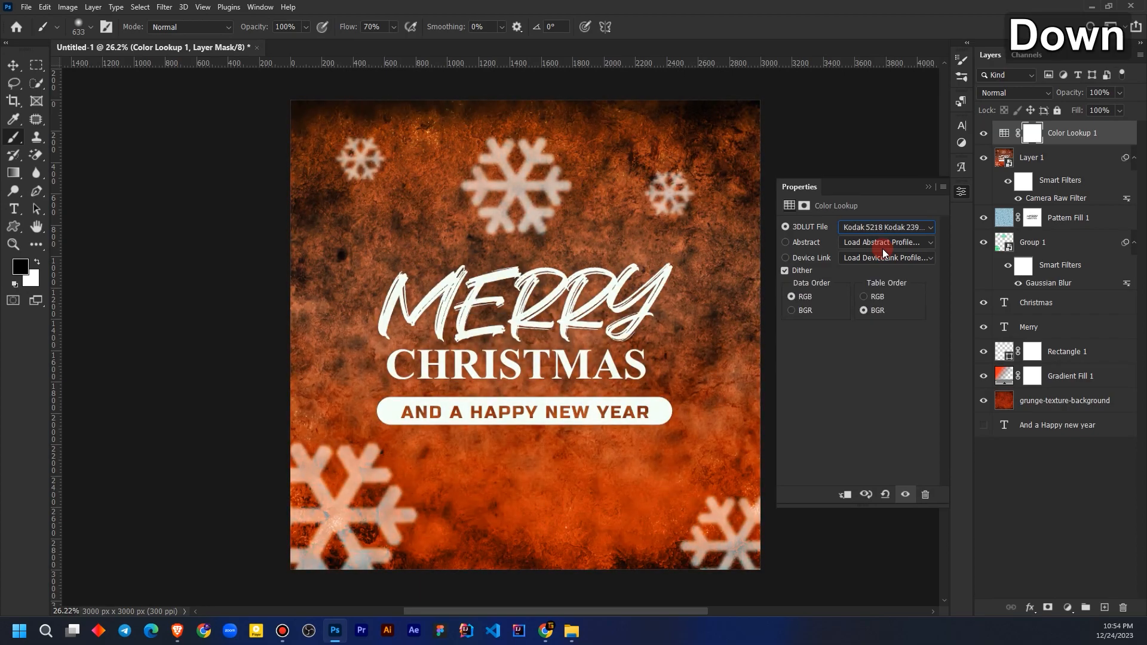
{"action": "key", "text": "Up"}
{"action": "key", "text": "Up"}
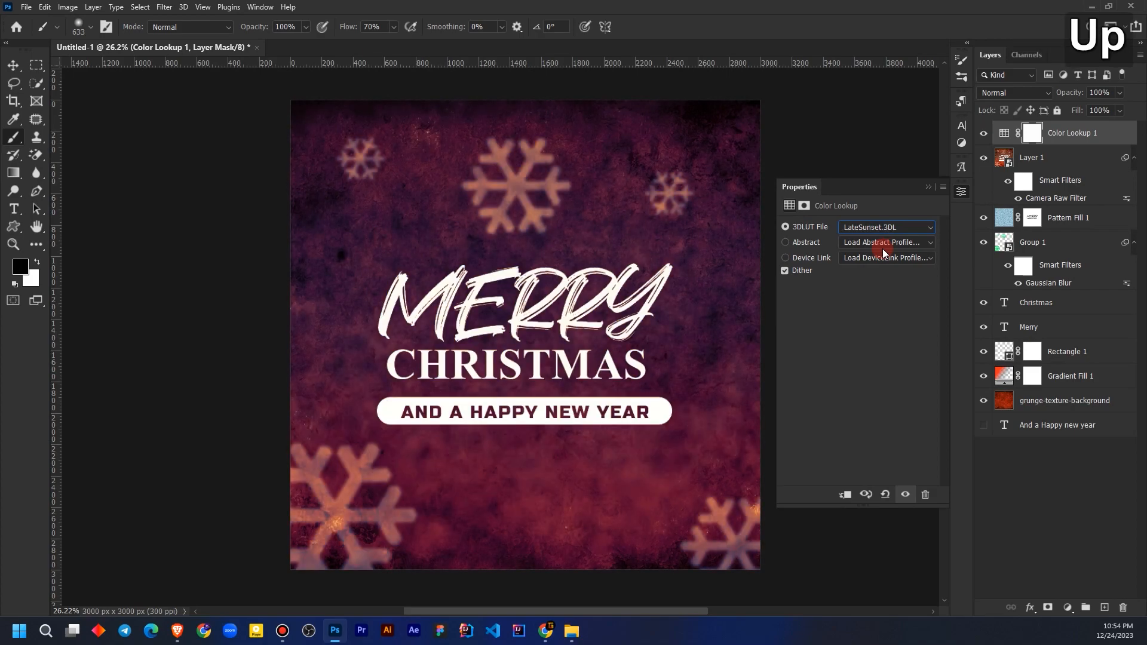
{"action": "key", "text": "Down"}
{"action": "key", "text": "Down"}
{"action": "key", "text": "Down"}
{"action": "key", "text": "Down"}
{"action": "key", "text": "Down"}
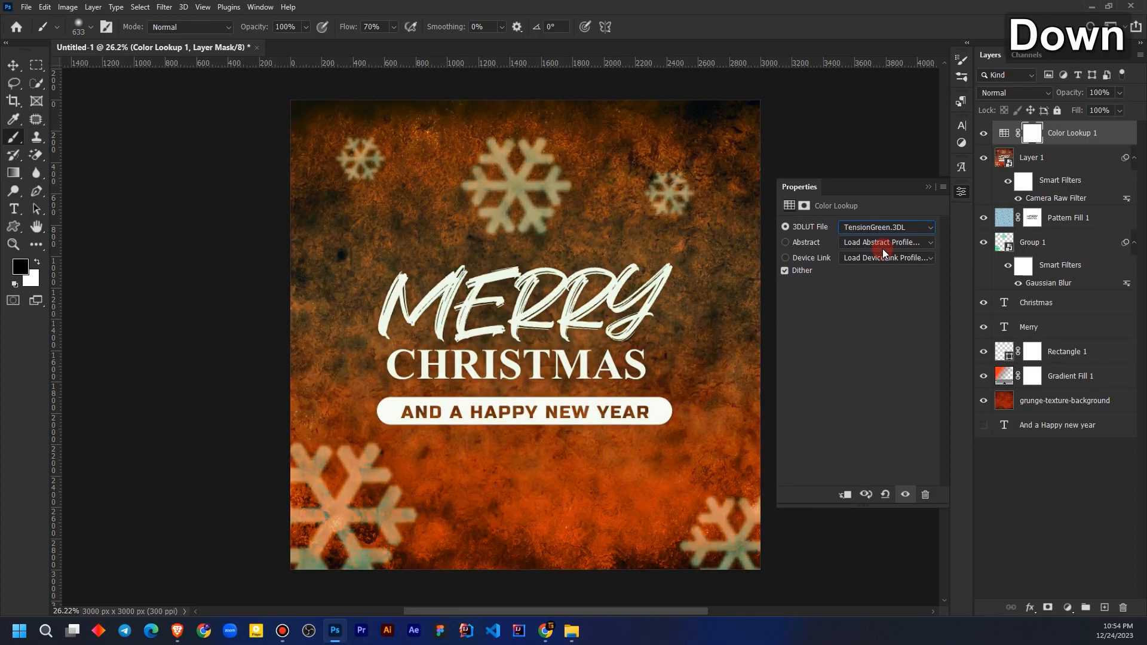
Close the adjustment settings, hide the Color Lookup layer and review the design in its original red grading.
{"action": "left_click", "coordinate": [927, 185]}
{"action": "left_click", "coordinate": [983, 133]}
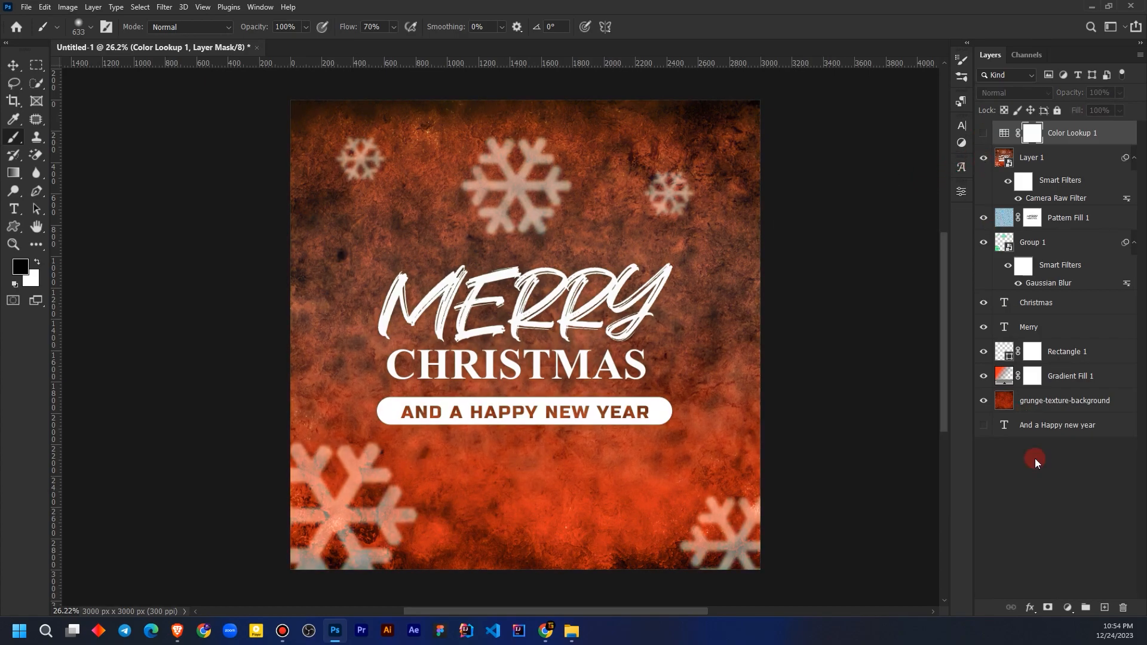
{"action": "left_click", "coordinate": [1062, 557]}
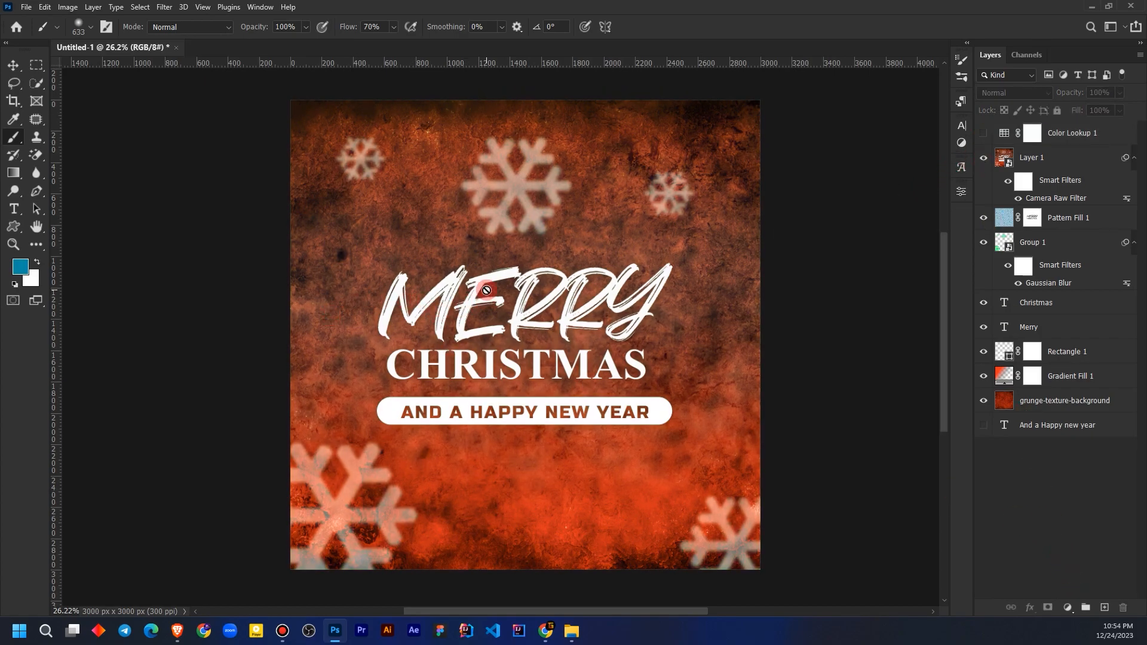
{"action": "scroll", "coordinate": [491, 296], "scroll_direction": "up", "scroll_amount": 1}
{"action": "scroll", "coordinate": [490, 296], "scroll_direction": "up", "scroll_amount": 1}
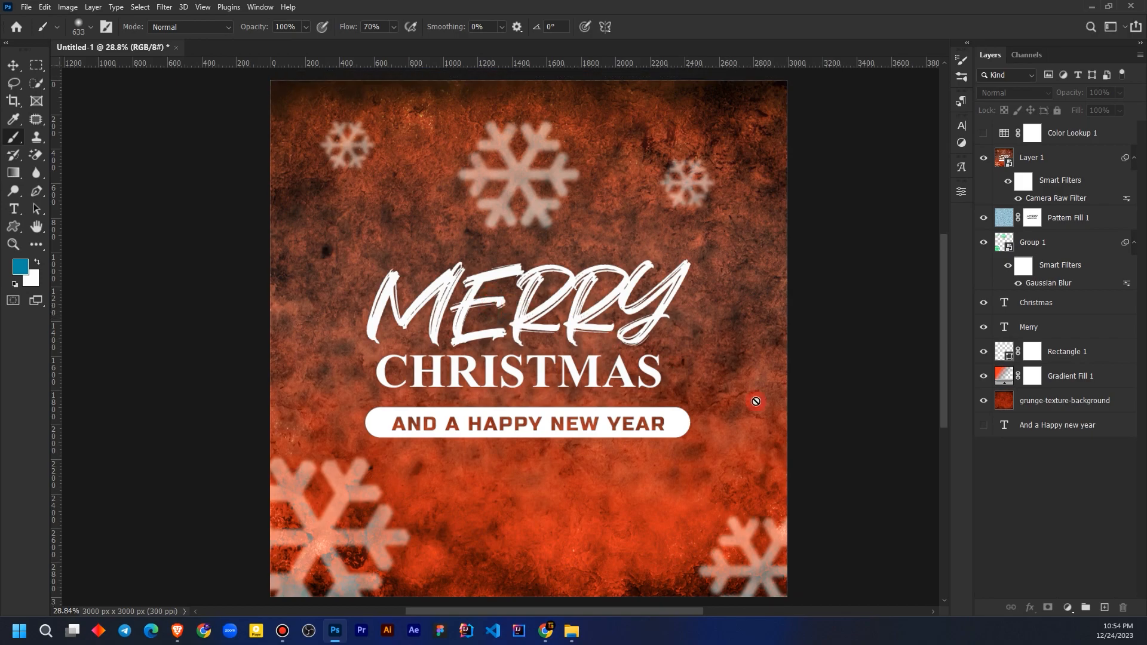